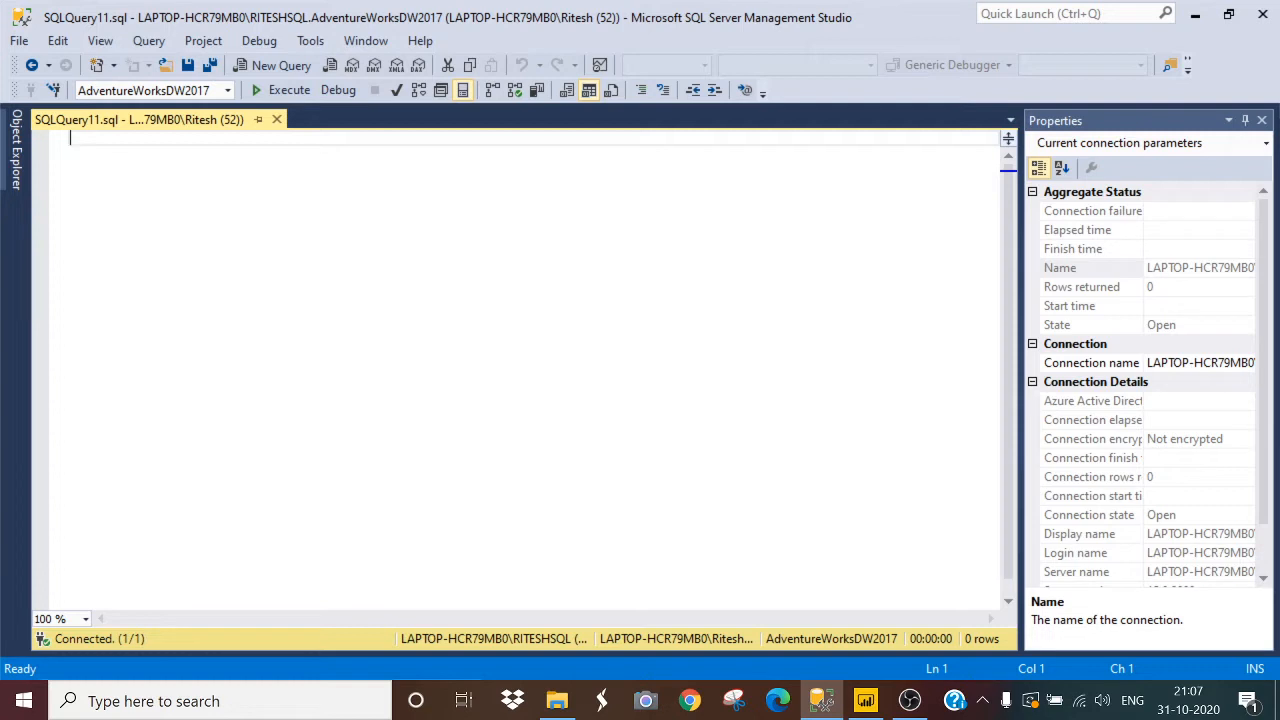
Step: Run a query selecting all columns from DimEmployee, and select the first BirthDate value in the results
{"action": "type", "text": "select "}
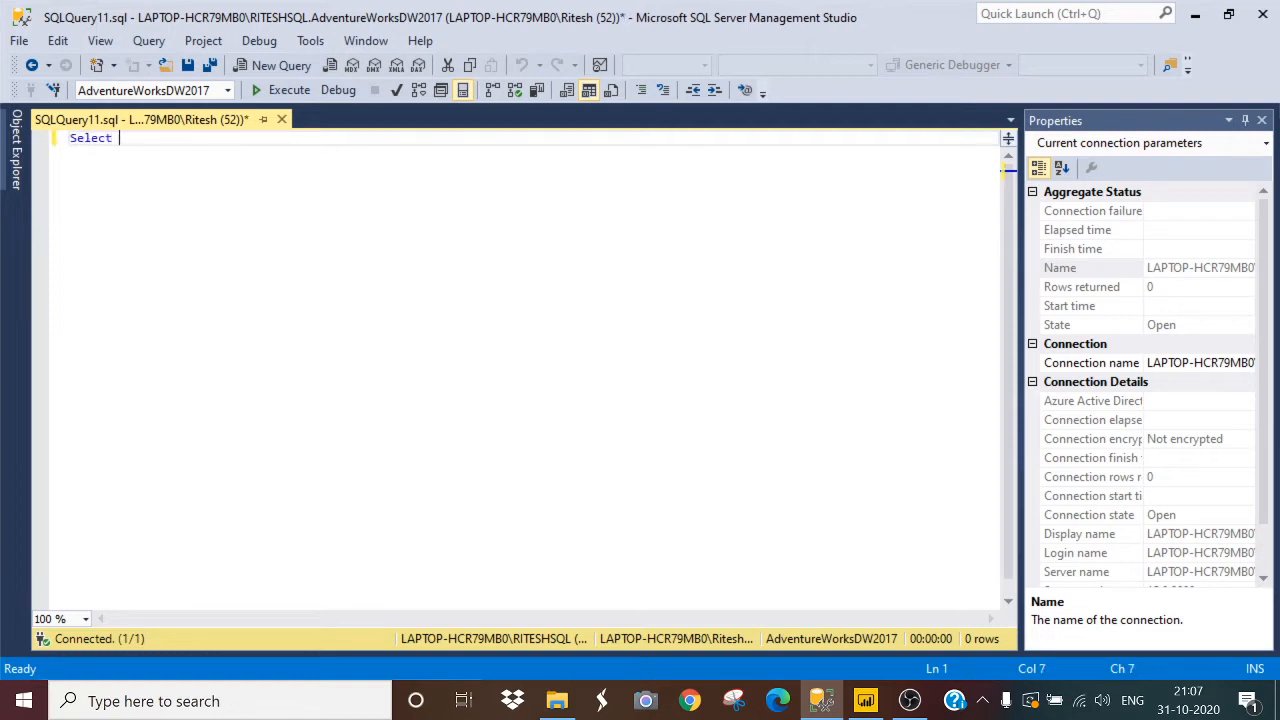
{"action": "type", "text": "* from dime"}
{"action": "key", "text": "Tab"}
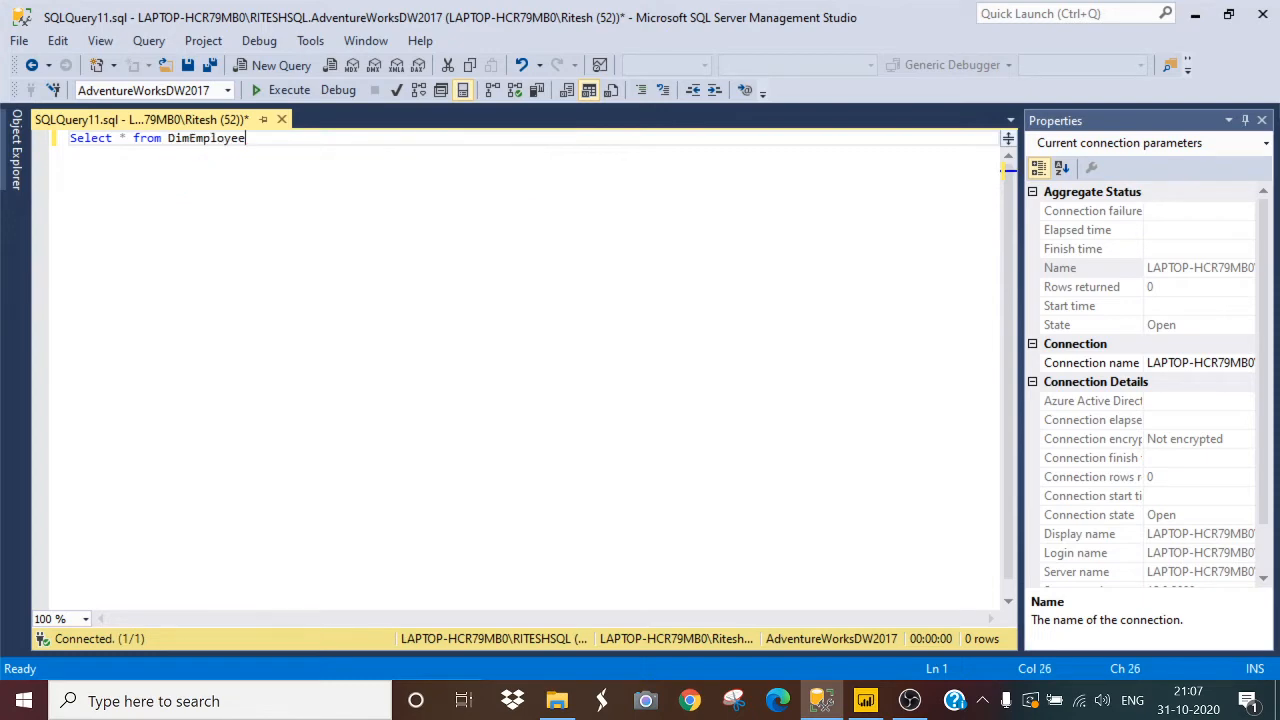
{"action": "key", "text": "shift+Home"}
{"action": "key", "text": "F5"}
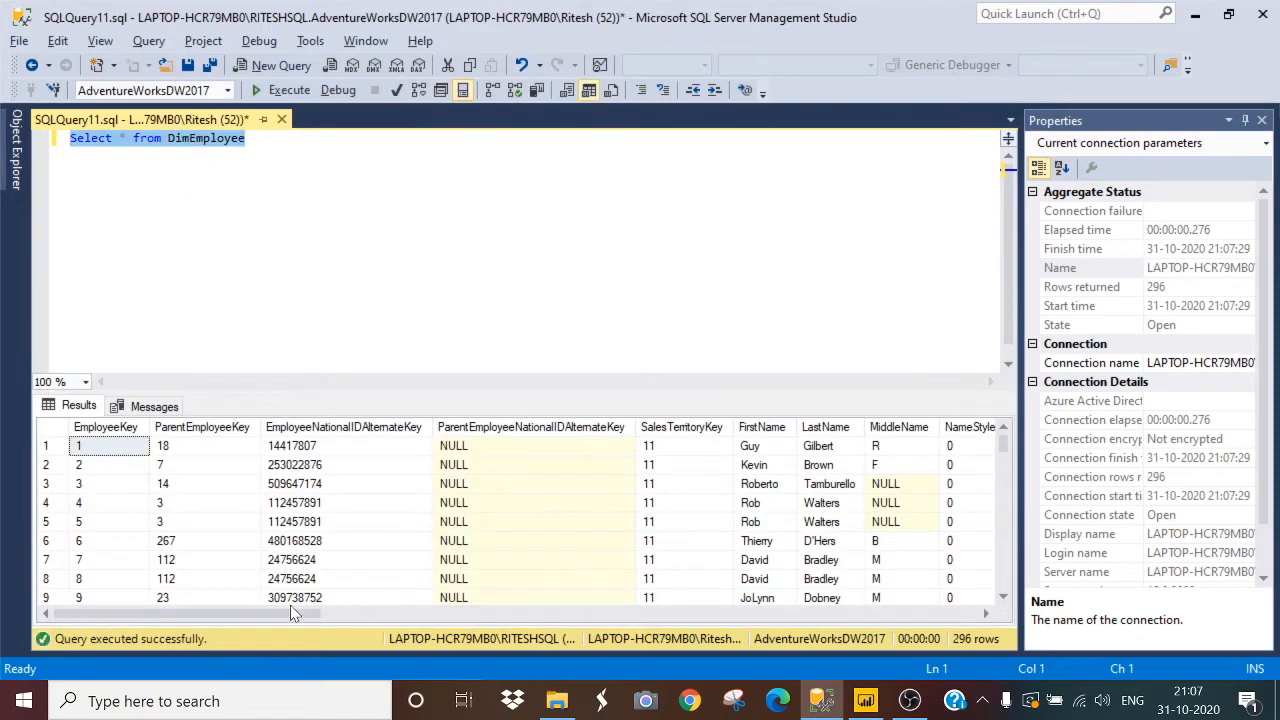
{"action": "left_click_drag", "start_coordinate": [293, 613], "coordinate": [528, 616]}
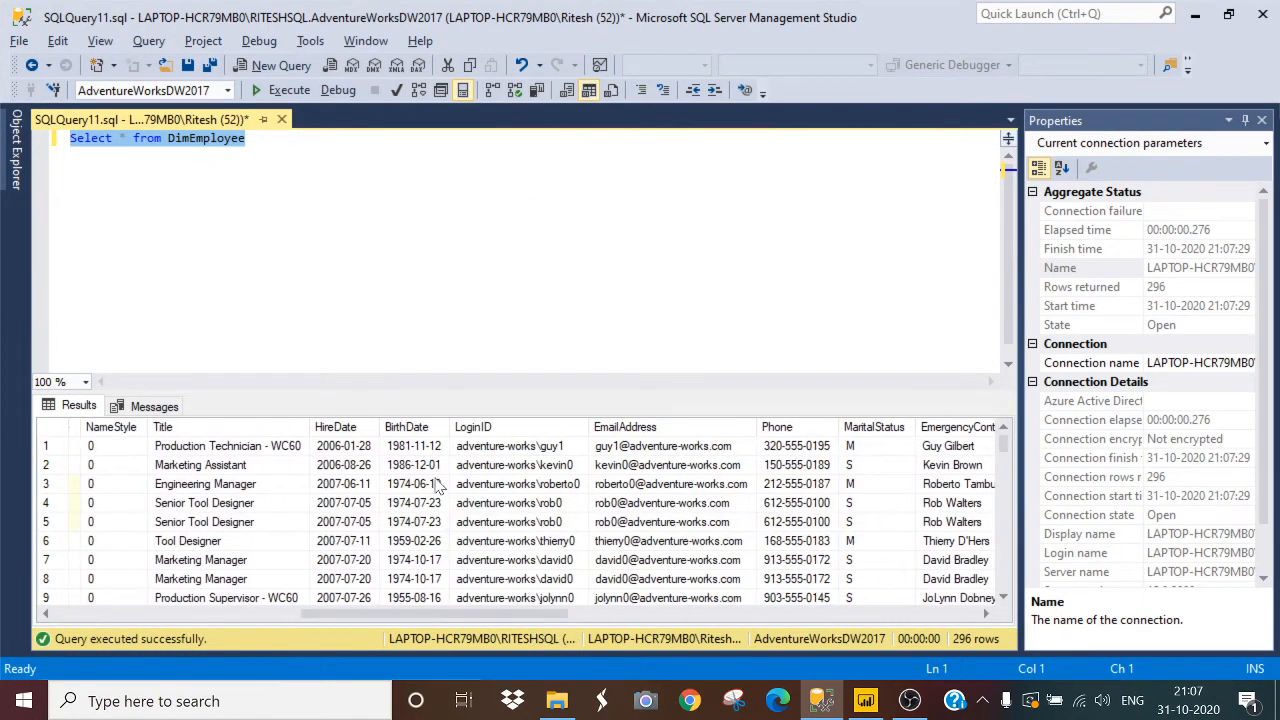
{"action": "left_click", "coordinate": [407, 426]}
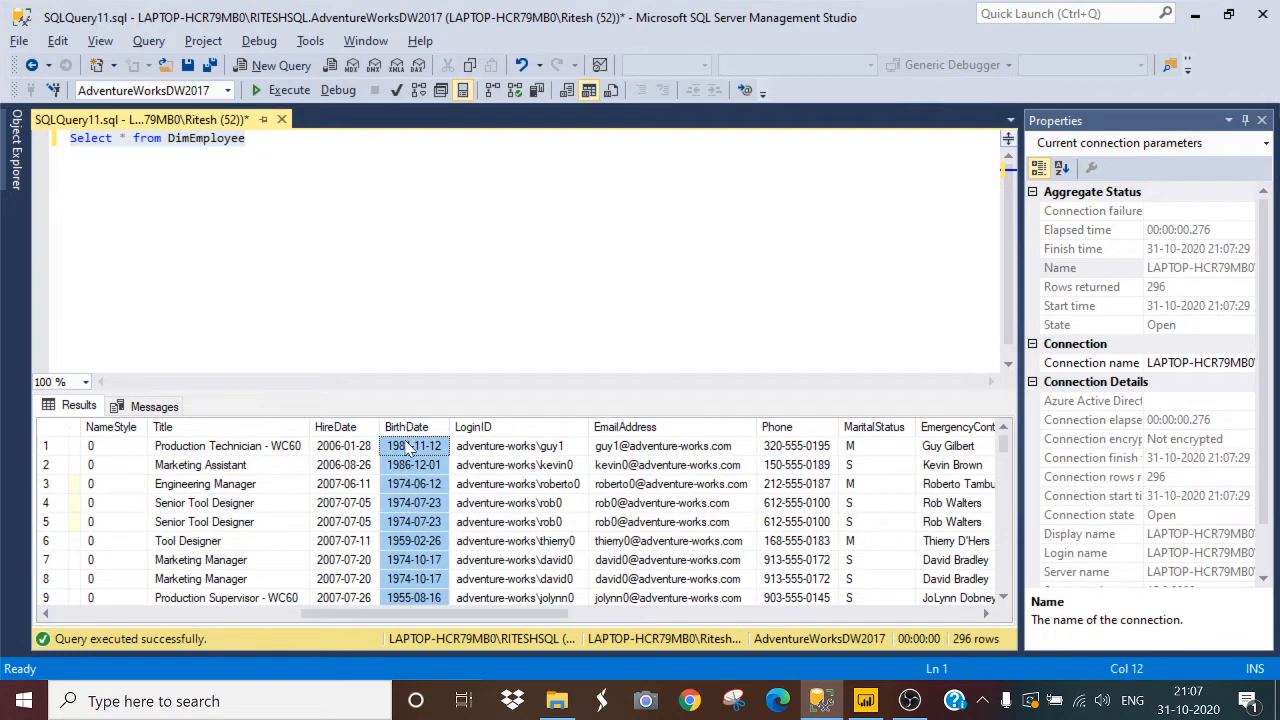
{"action": "left_click", "coordinate": [418, 447]}
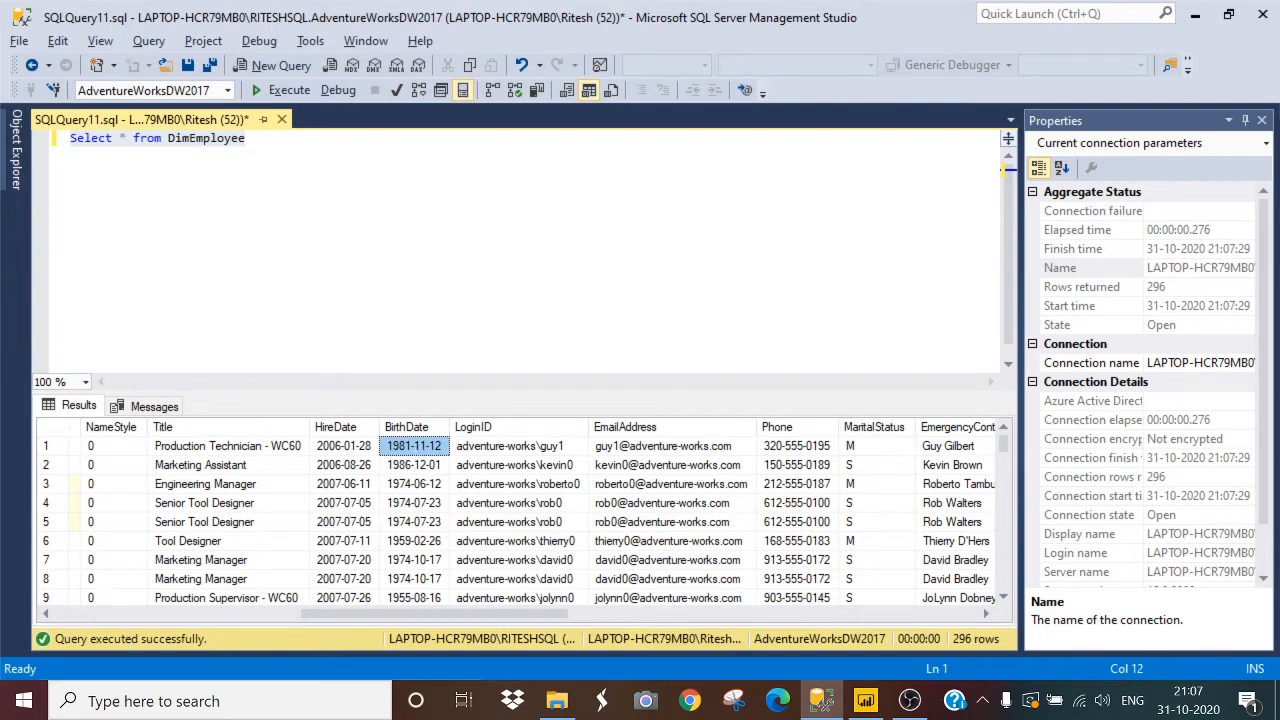
Step: Start a second query below the first that selects from DimEmployee, with the from clause on its own line
{"action": "left_click", "coordinate": [247, 139]}
{"action": "key", "text": "Return"}
{"action": "key", "text": "Return"}
{"action": "type", "text": "se"}
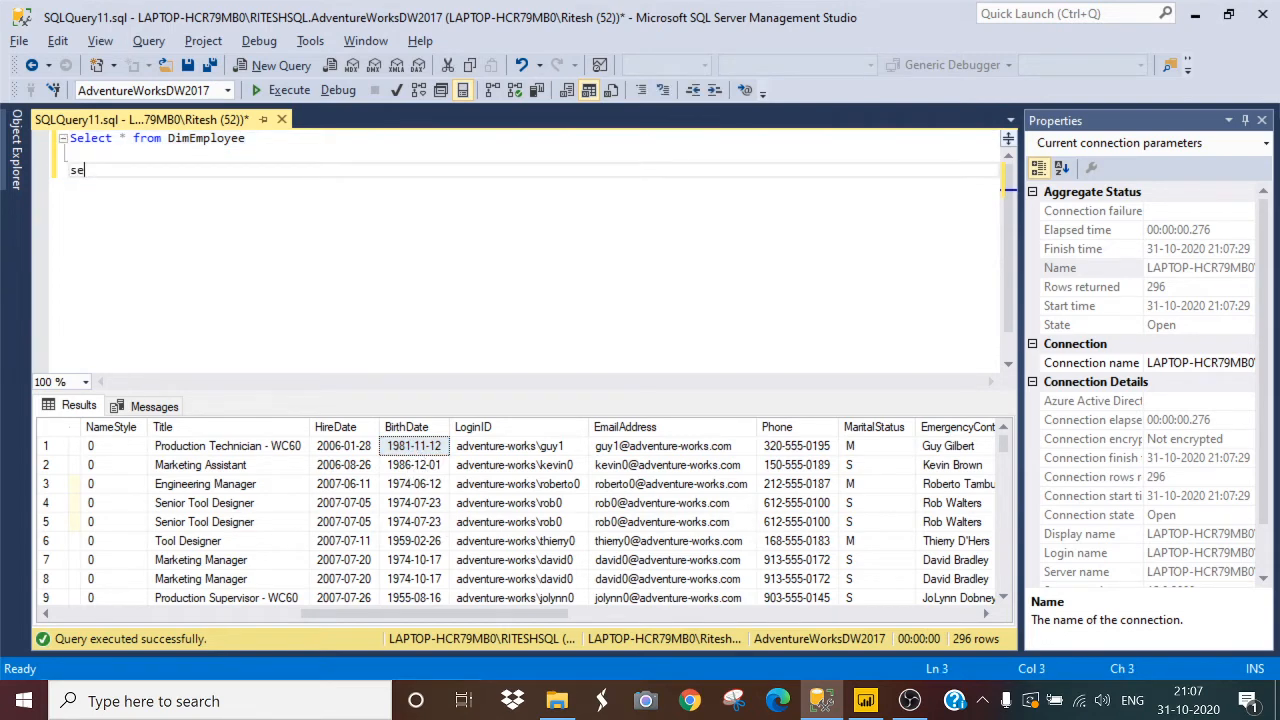
{"action": "type", "text": "lect from dime"}
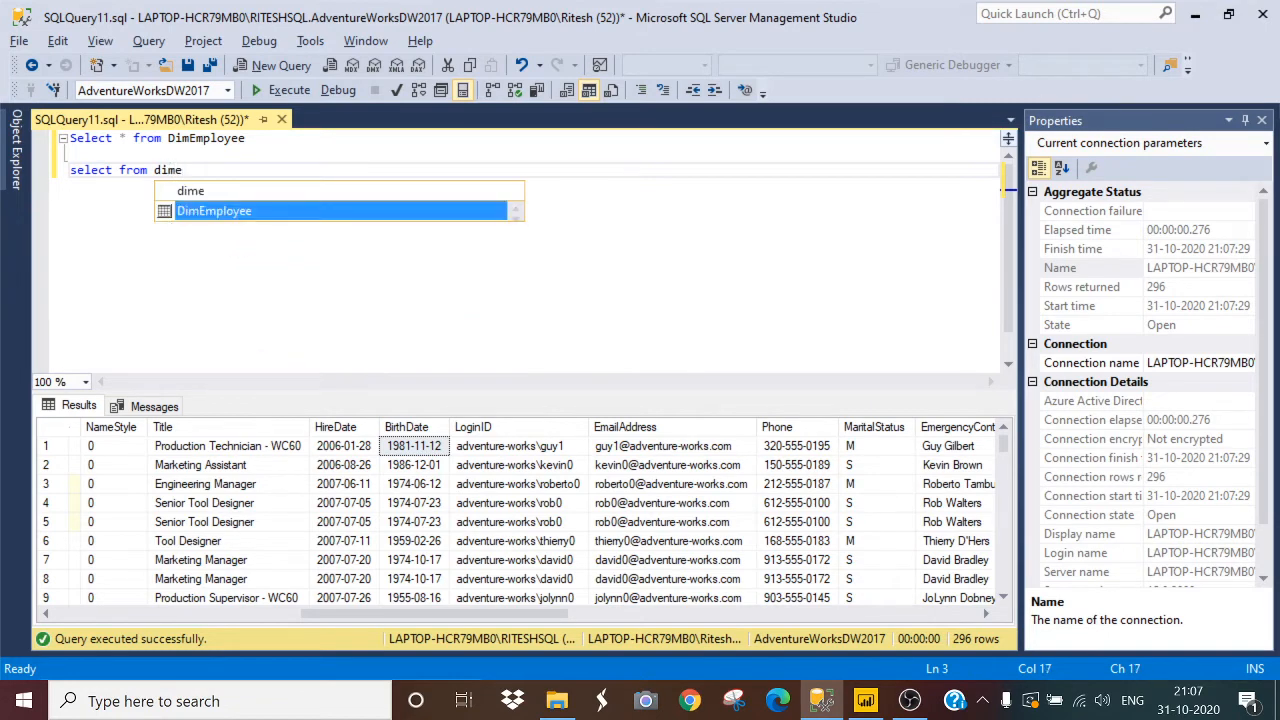
{"action": "key", "text": "Tab"}
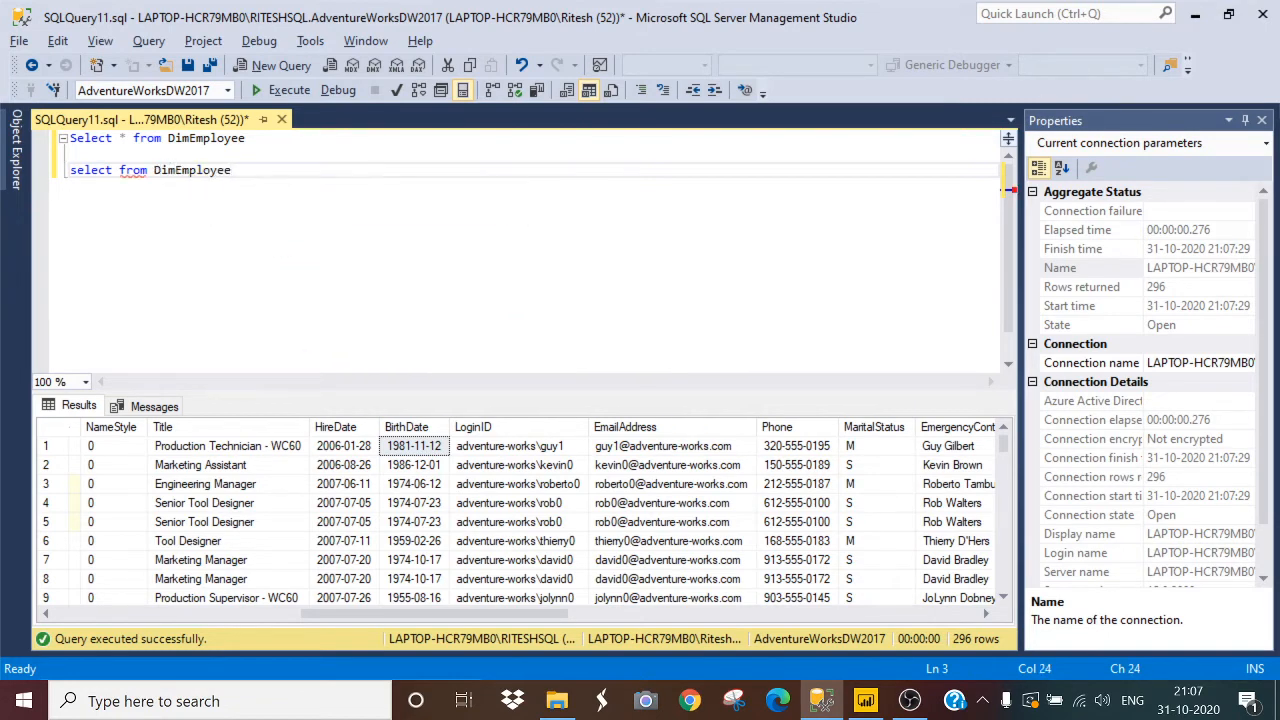
{"action": "left_click", "coordinate": [120, 171]}
{"action": "key", "text": "Return"}
{"action": "left_click", "coordinate": [120, 171]}
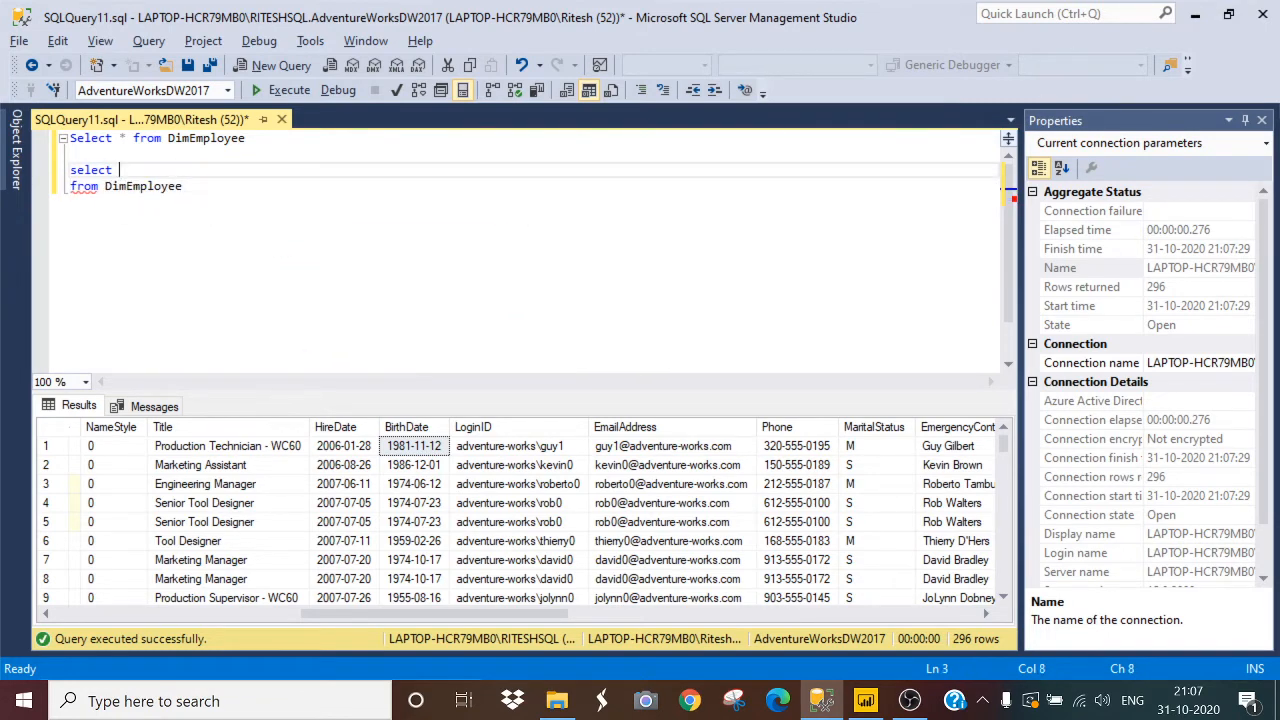
Step: Add datepart(YYYY,BirthDate) as Year to the second query's select list
{"action": "type", "text": "datepar"}
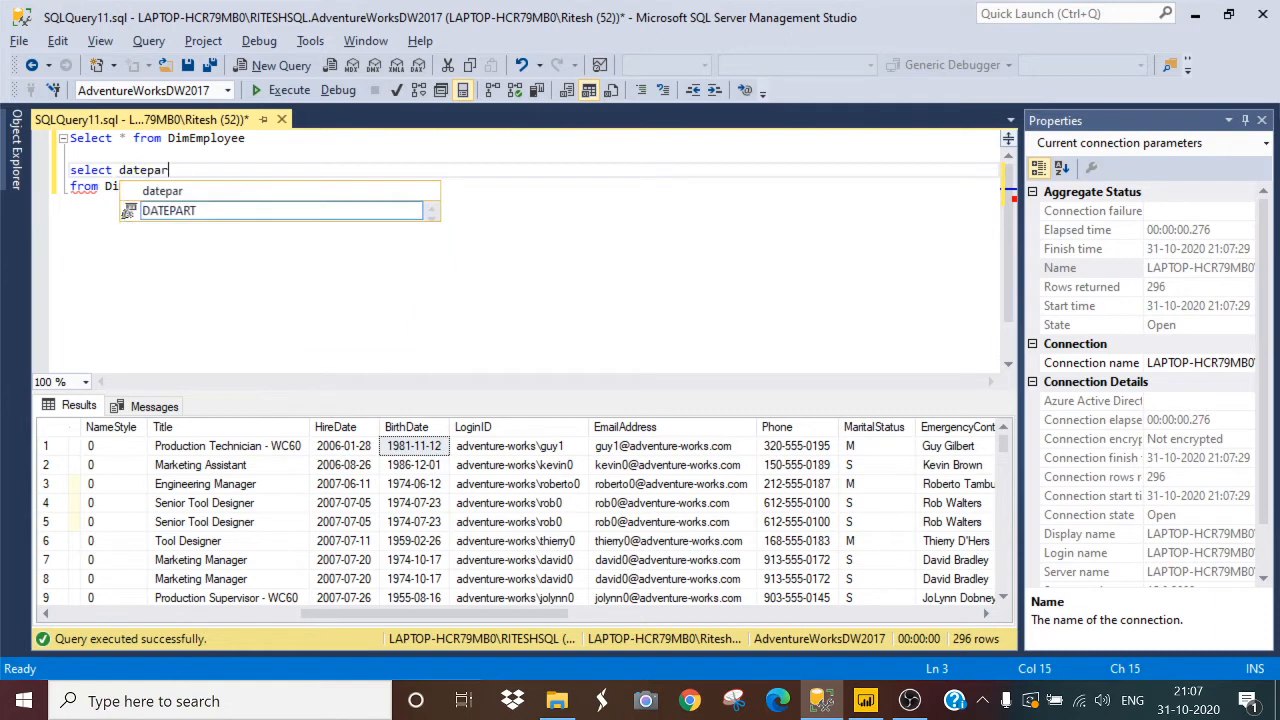
{"action": "type", "text": "t("}
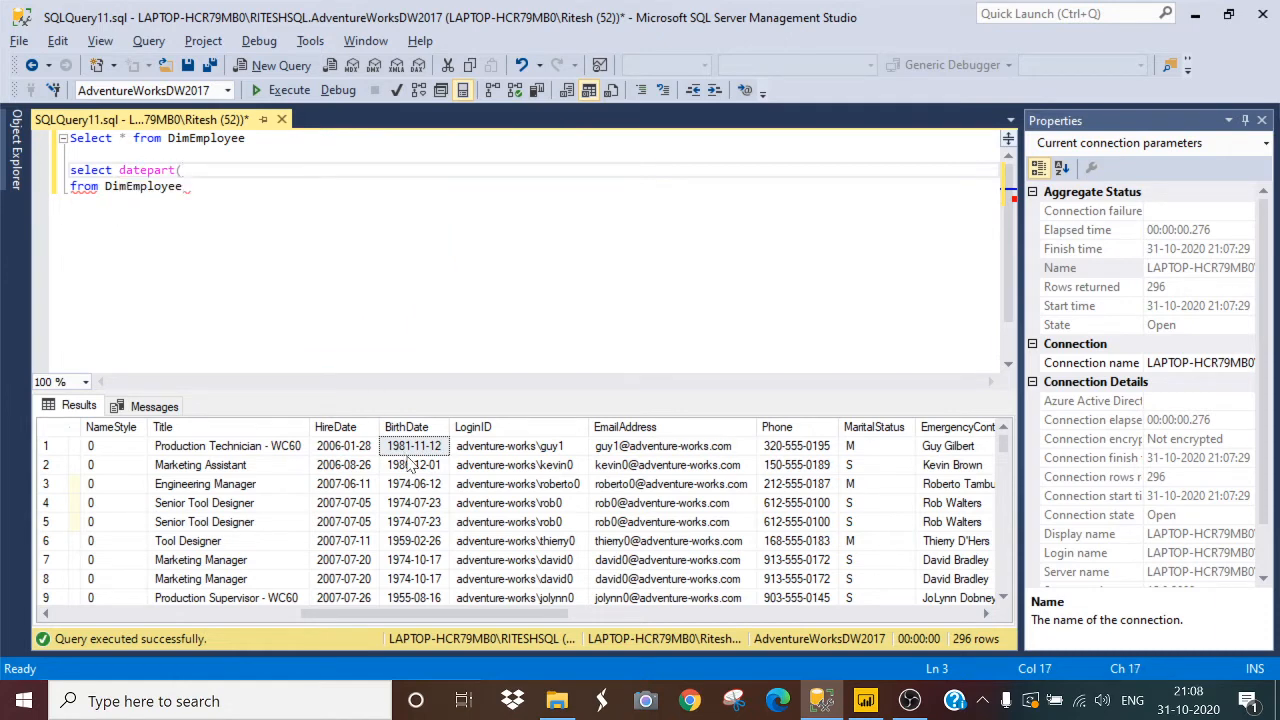
{"action": "type", "text": "YYYY,bir"}
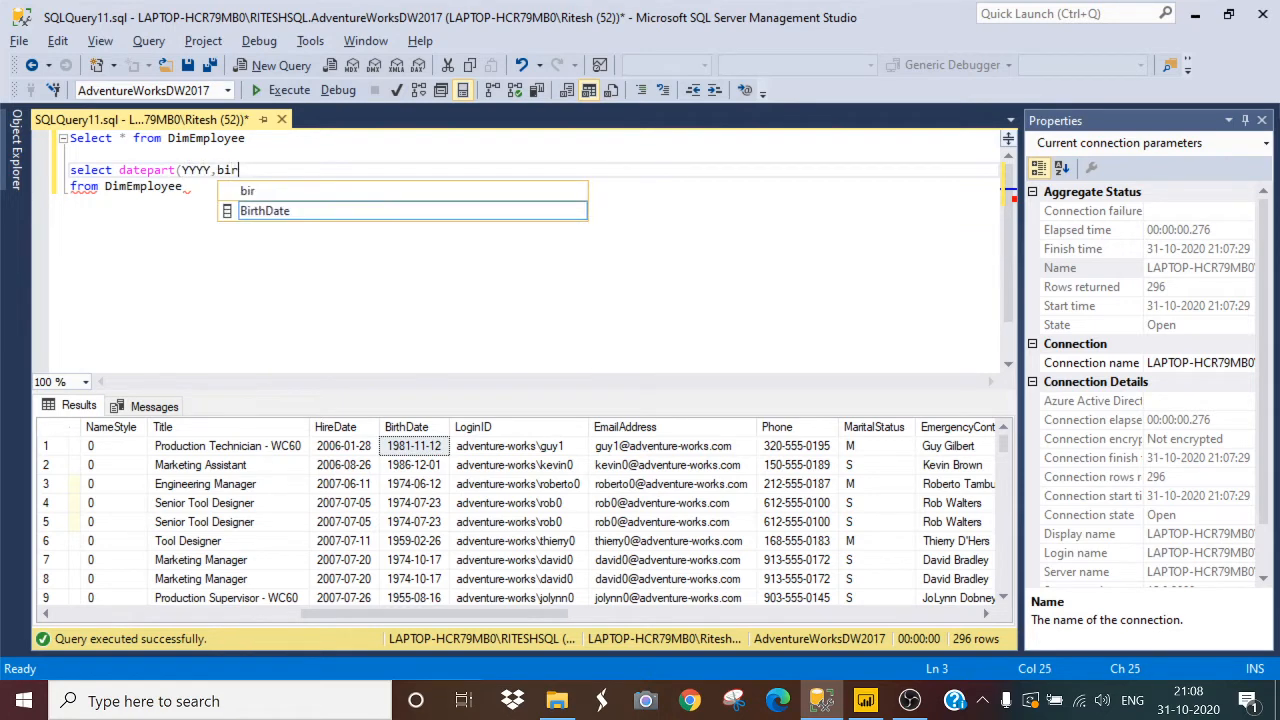
{"action": "key", "text": "Tab"}
{"action": "type", "text": ") as "}
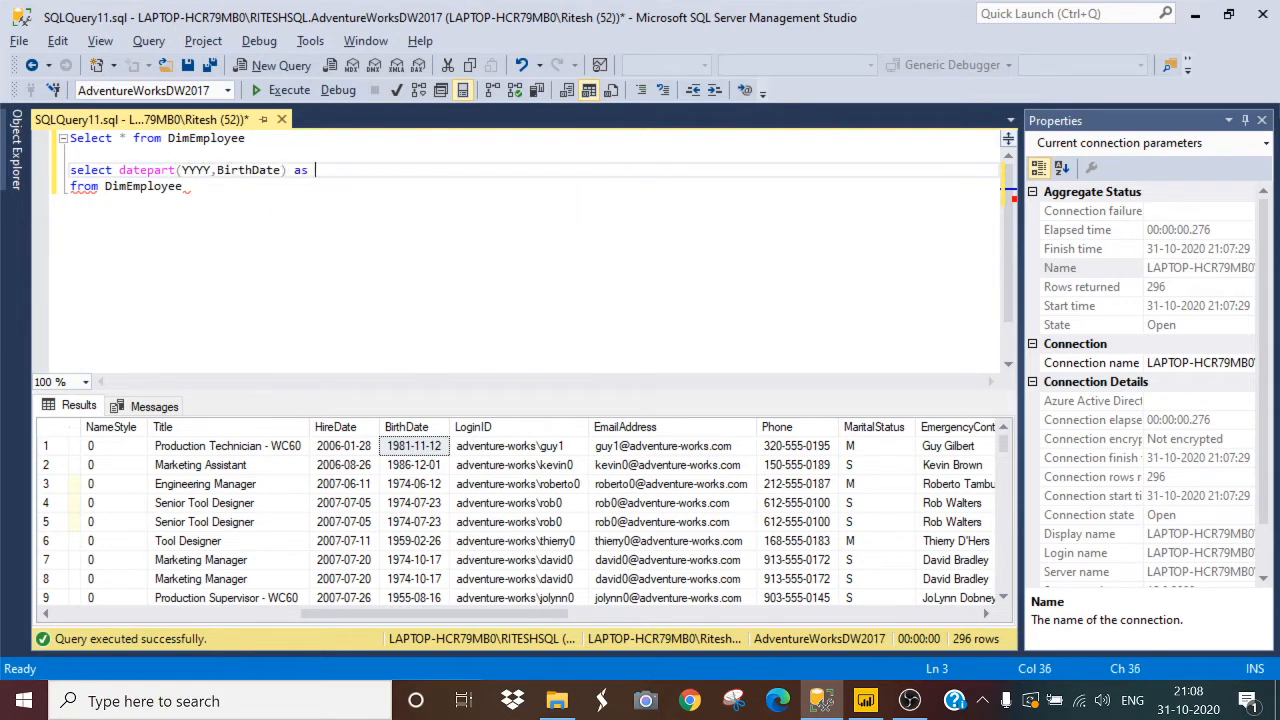
{"action": "type", "text": "Year,"}
Step: Add datepart(MM,BirthDate) as Month_number on a new line of the select list
{"action": "key", "text": "Return"}
{"action": "type", "text": "date"}
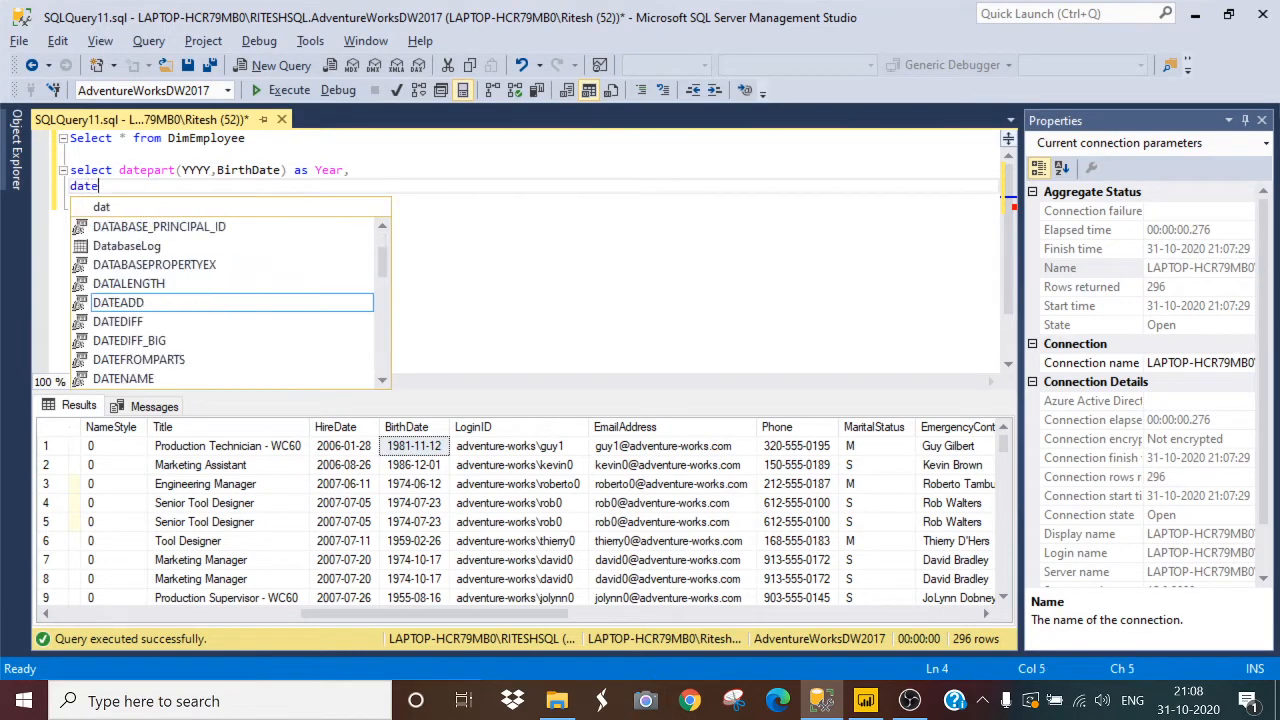
{"action": "type", "text": "part("}
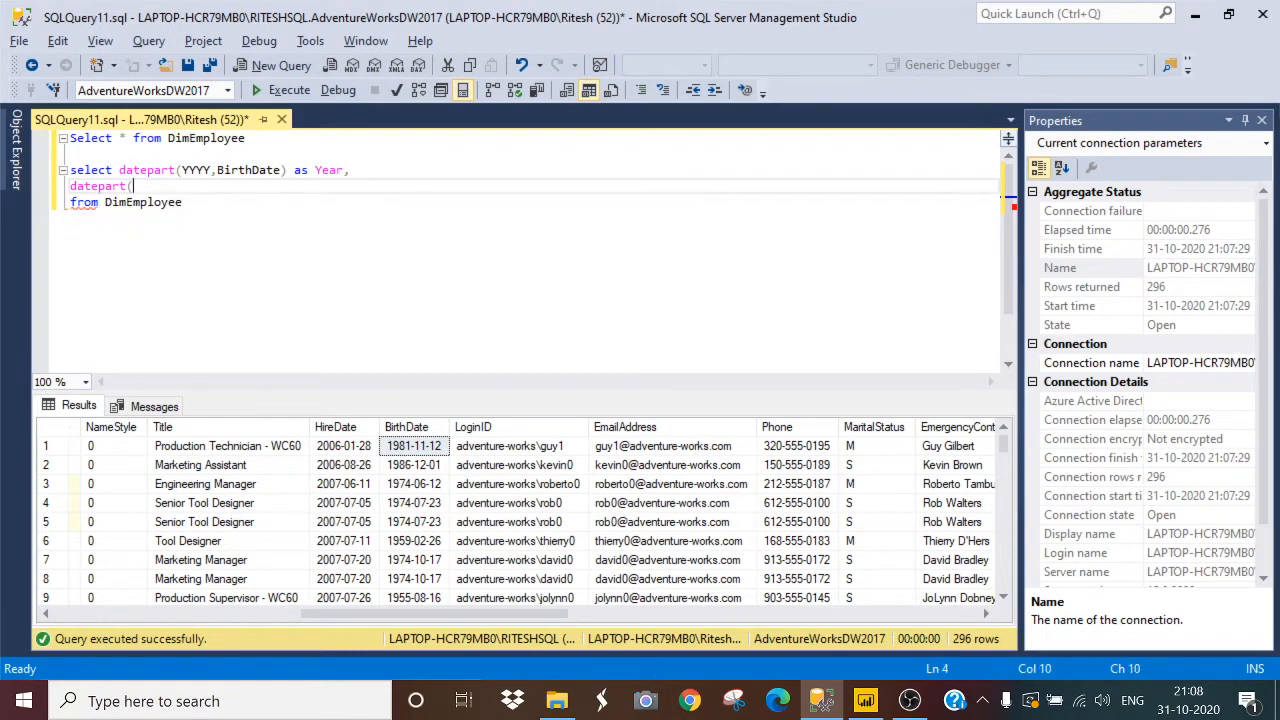
{"action": "type", "text": "MM,bir"}
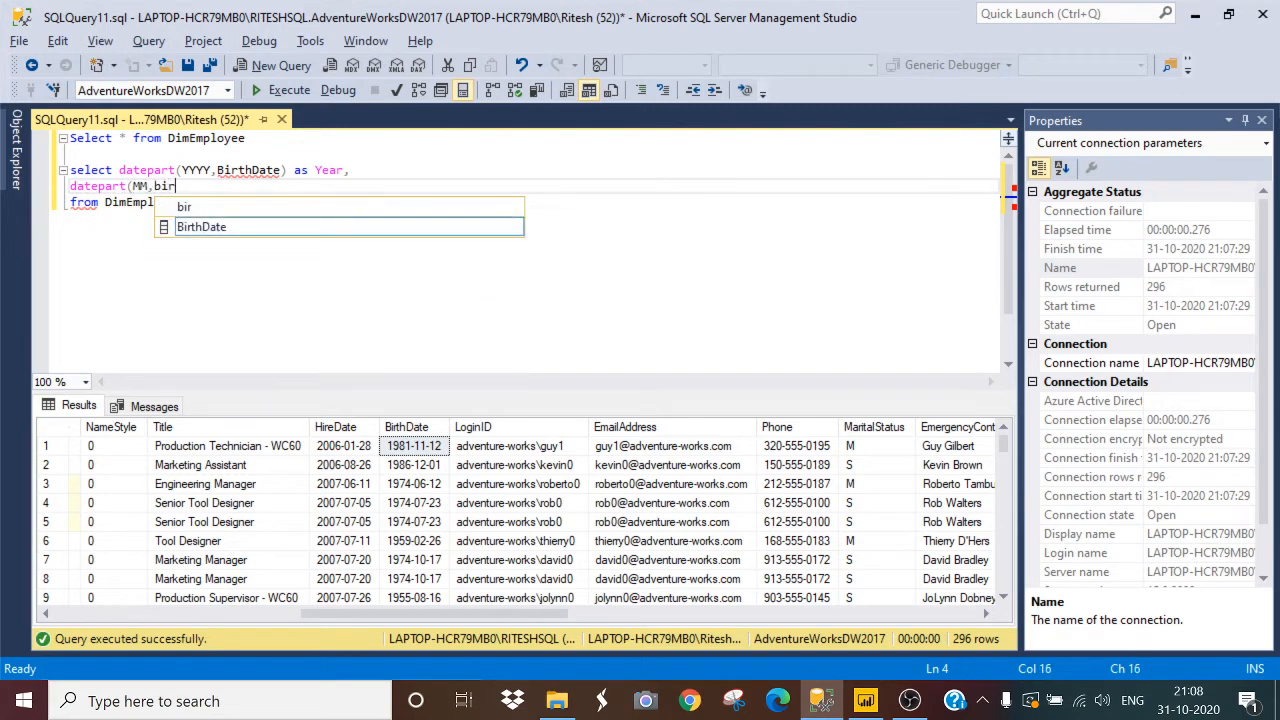
{"action": "key", "text": "Tab"}
{"action": "type", "text": ")"}
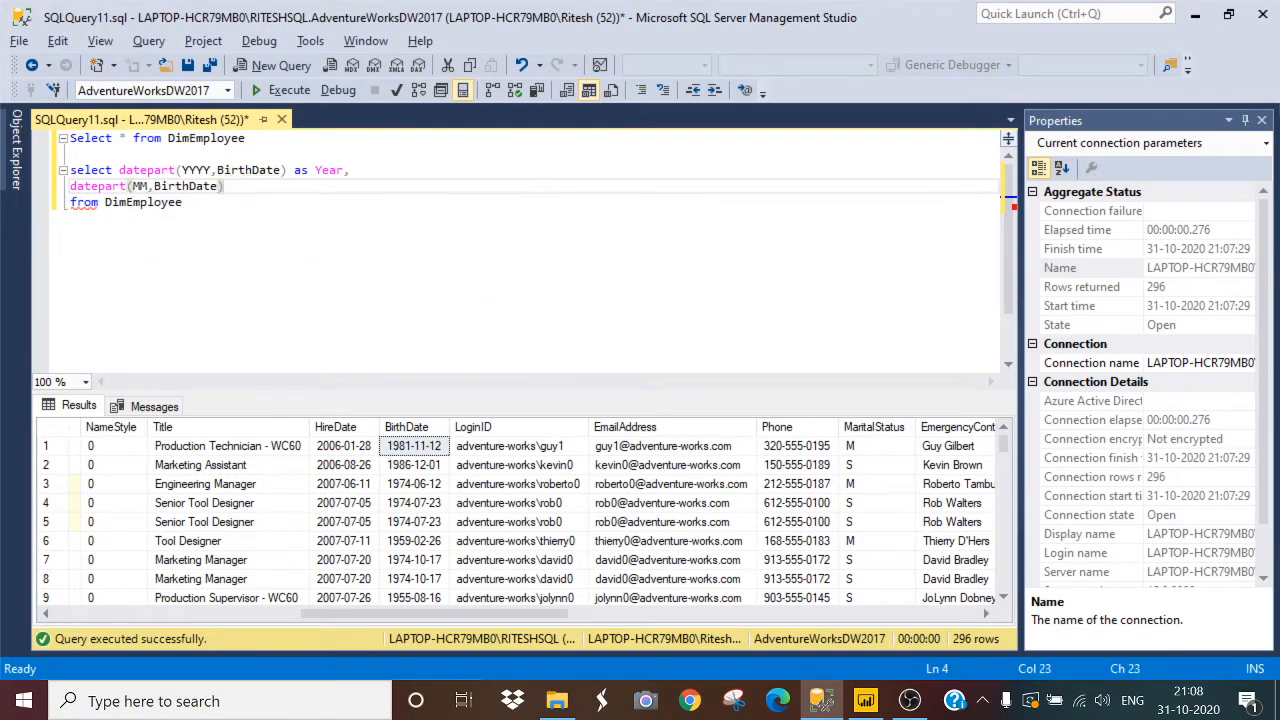
{"action": "type", "text": " as Month_number"}
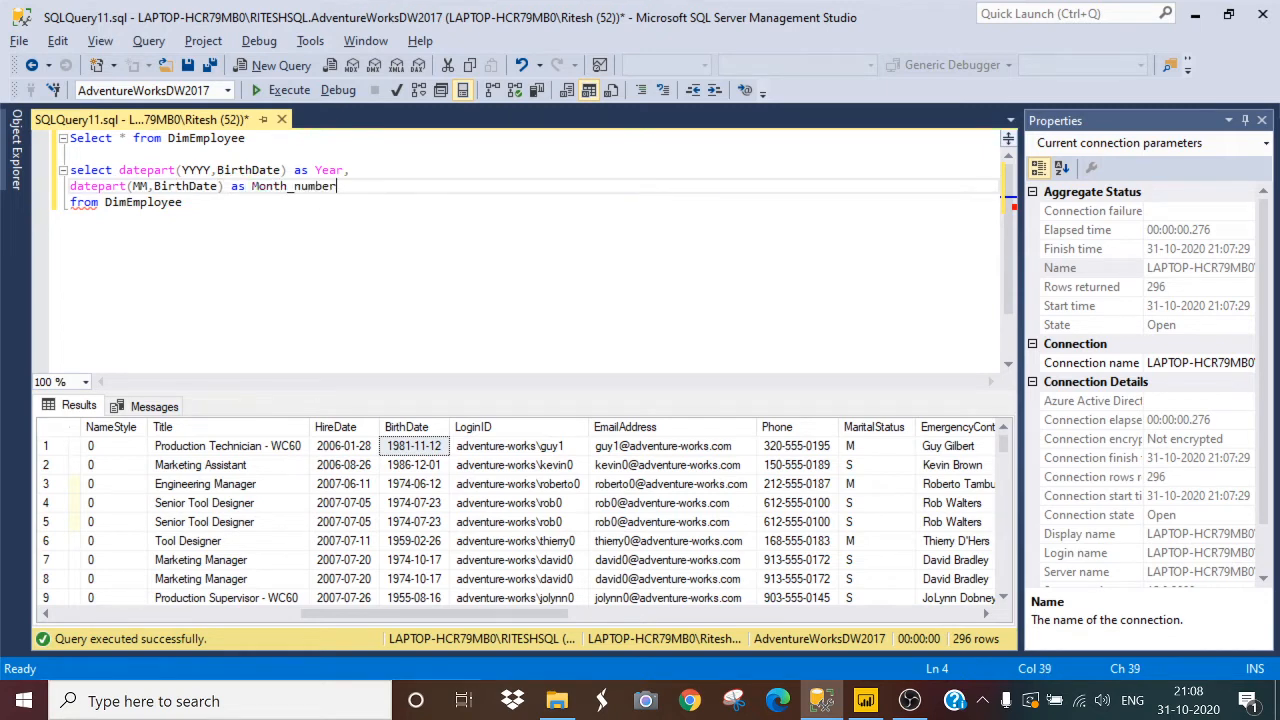
Step: Add datepart(day,BirthDate) as Day after Month_number, leaving a blank line before the from clause
{"action": "key", "text": "Return"}
{"action": "key", "text": "Up"}
{"action": "key", "text": "Left"}
{"action": "key", "text": "Down"}
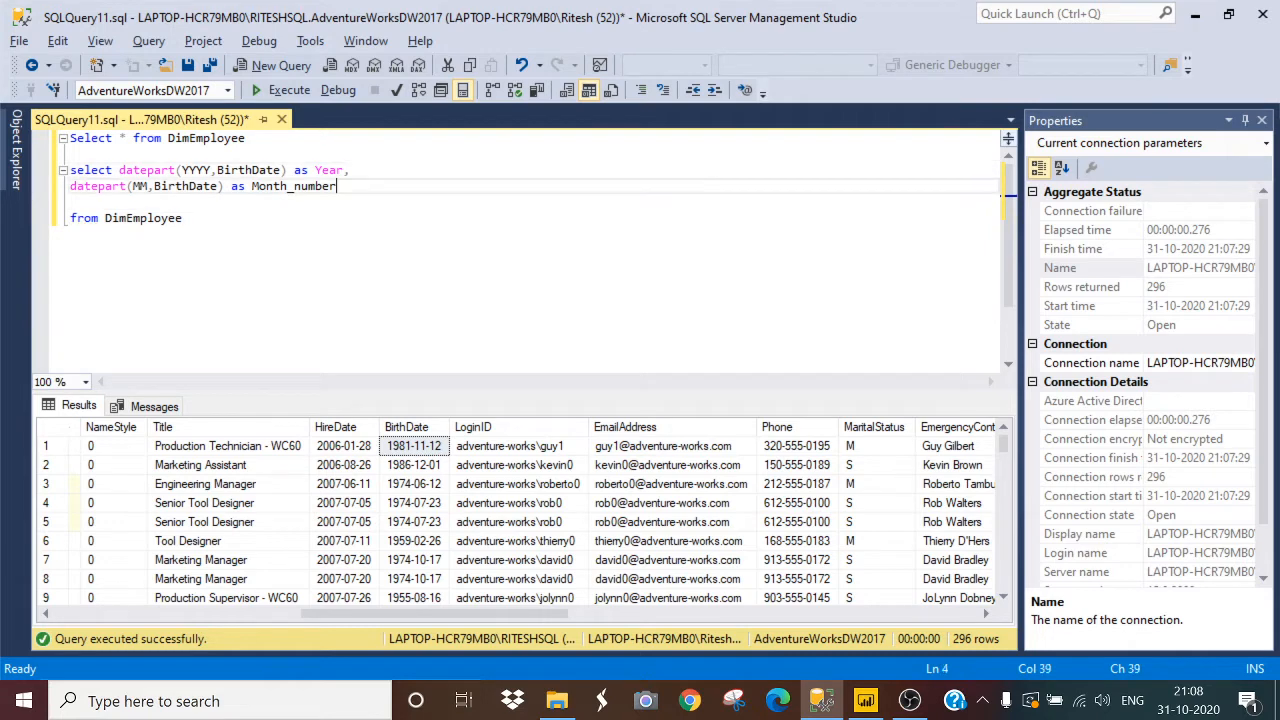
{"action": "type", "text": ","}
{"action": "key", "text": "Return"}
{"action": "type", "text": "da"}
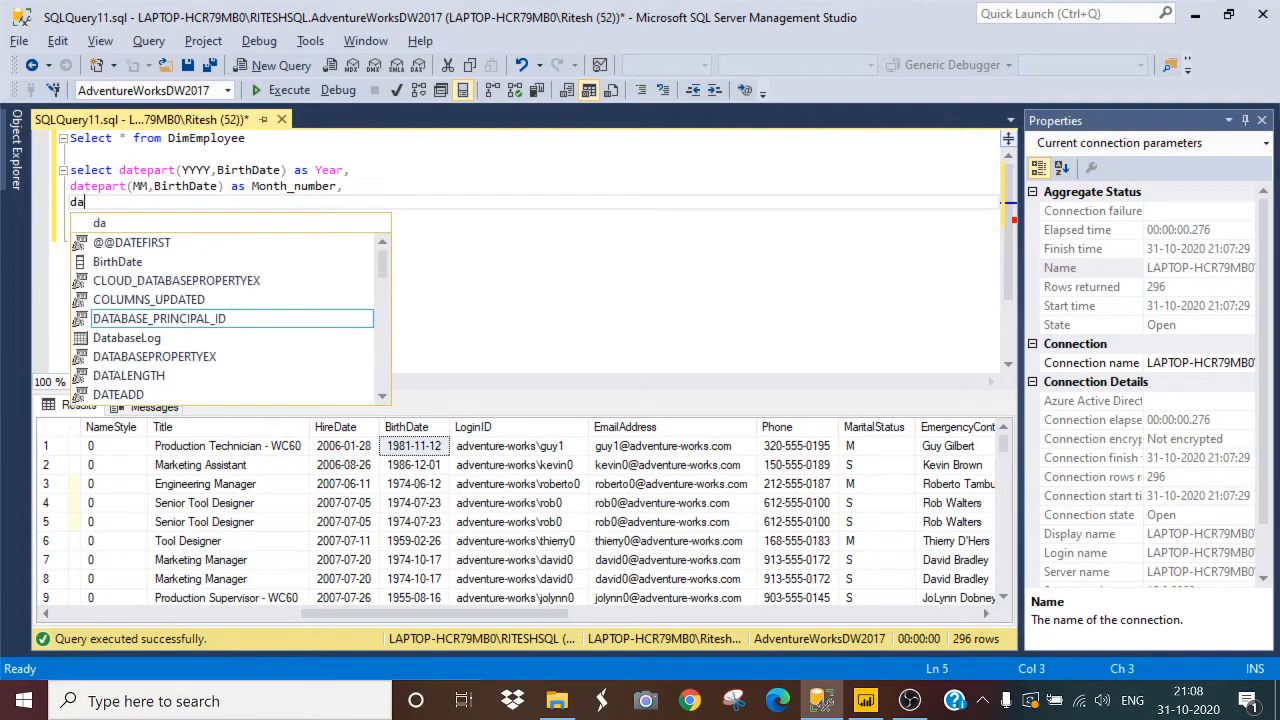
{"action": "type", "text": "tepart(dsa"}
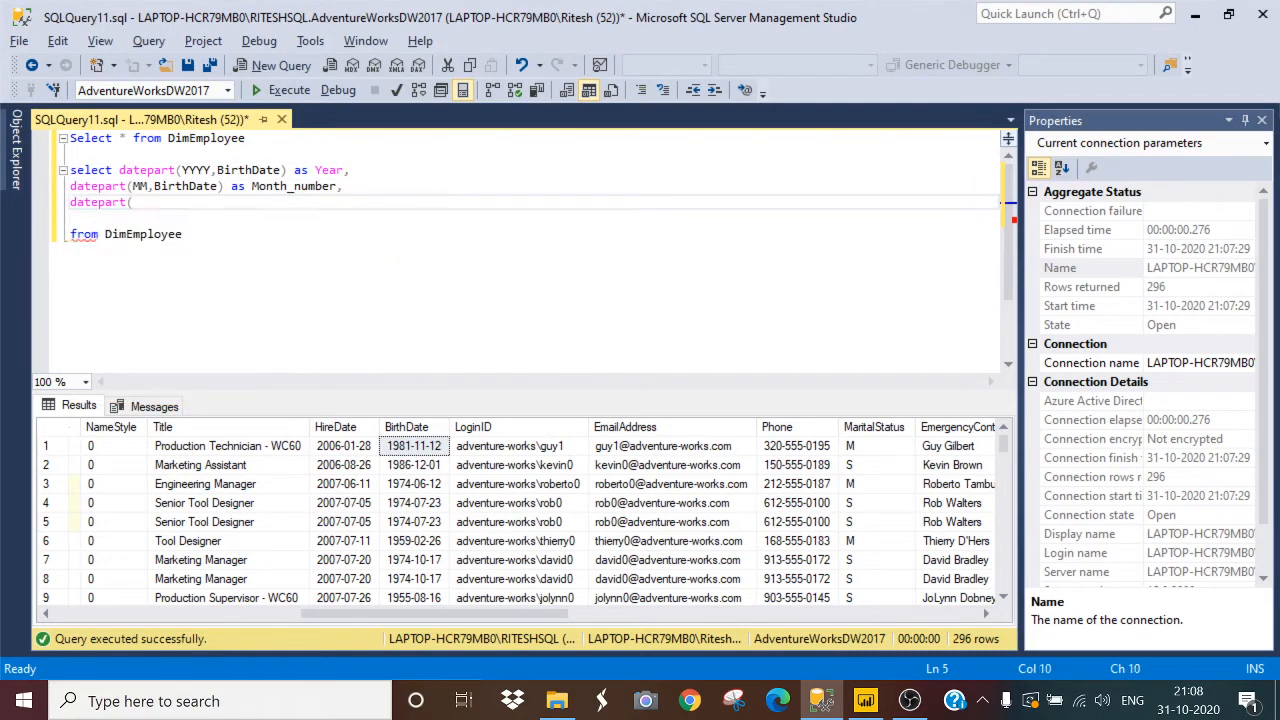
{"action": "key", "text": "BackSpace"}
{"action": "key", "text": "BackSpace"}
{"action": "type", "text": "ay,BirthDate"}
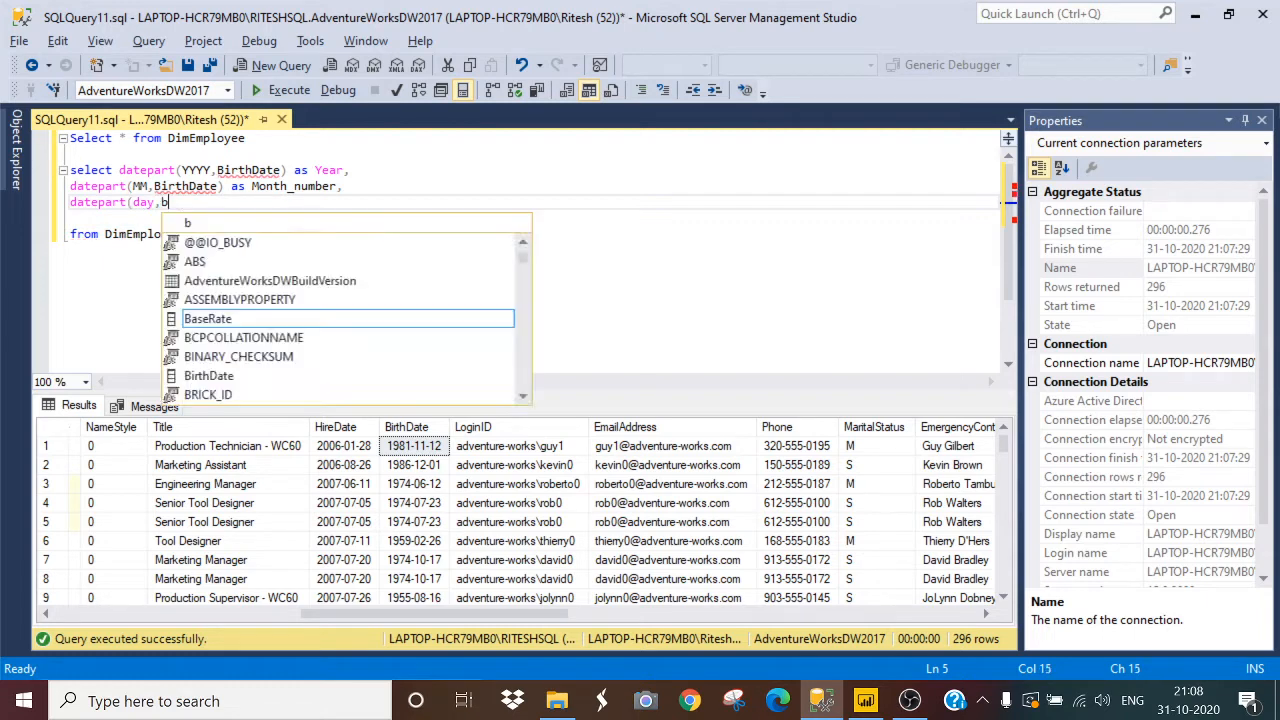
{"action": "type", "text": ") a"}
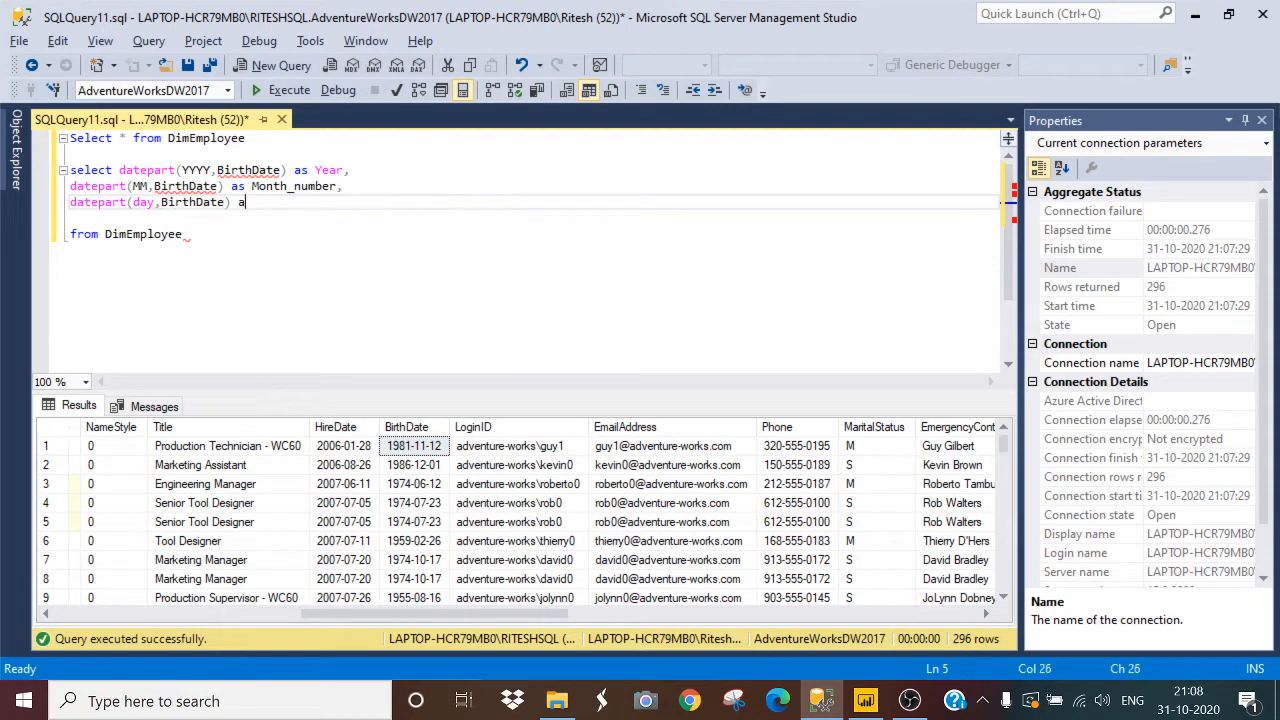
{"action": "type", "text": "s Day,"}
Step: Add datename(month,BirthDate) as Month_name on a new line of the select list
{"action": "key", "text": "Return"}
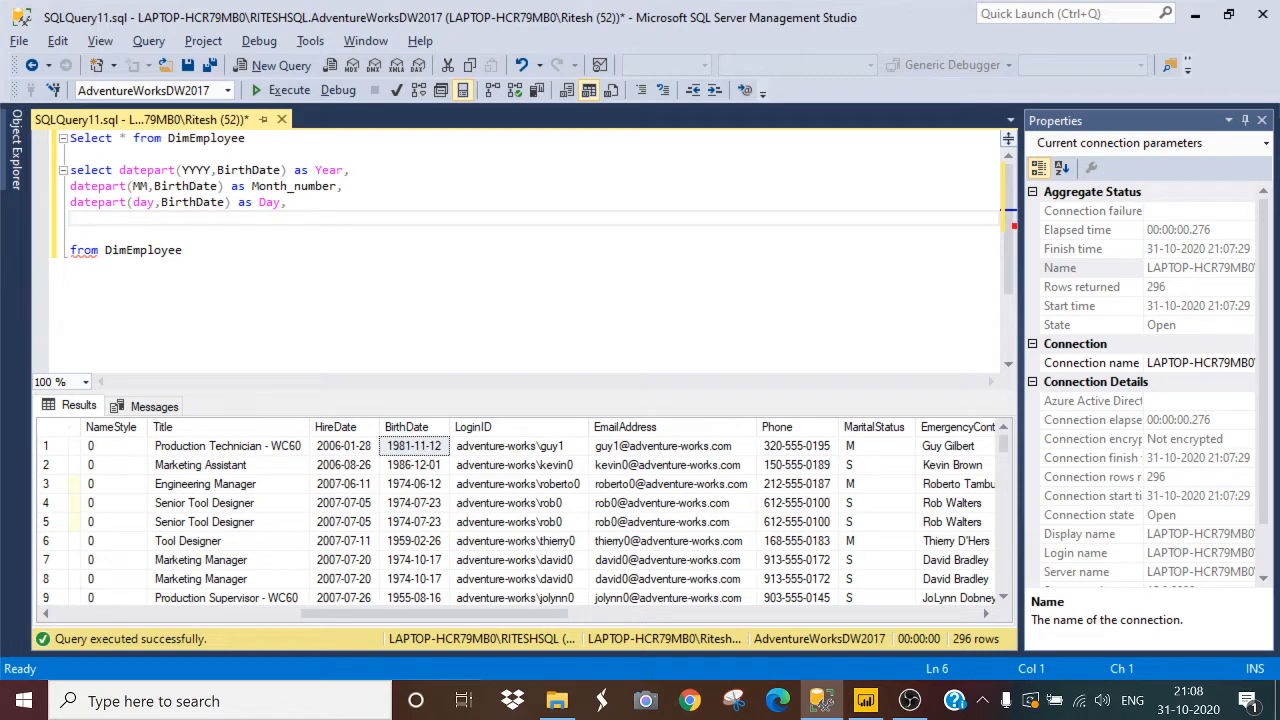
{"action": "type", "text": "datename"}
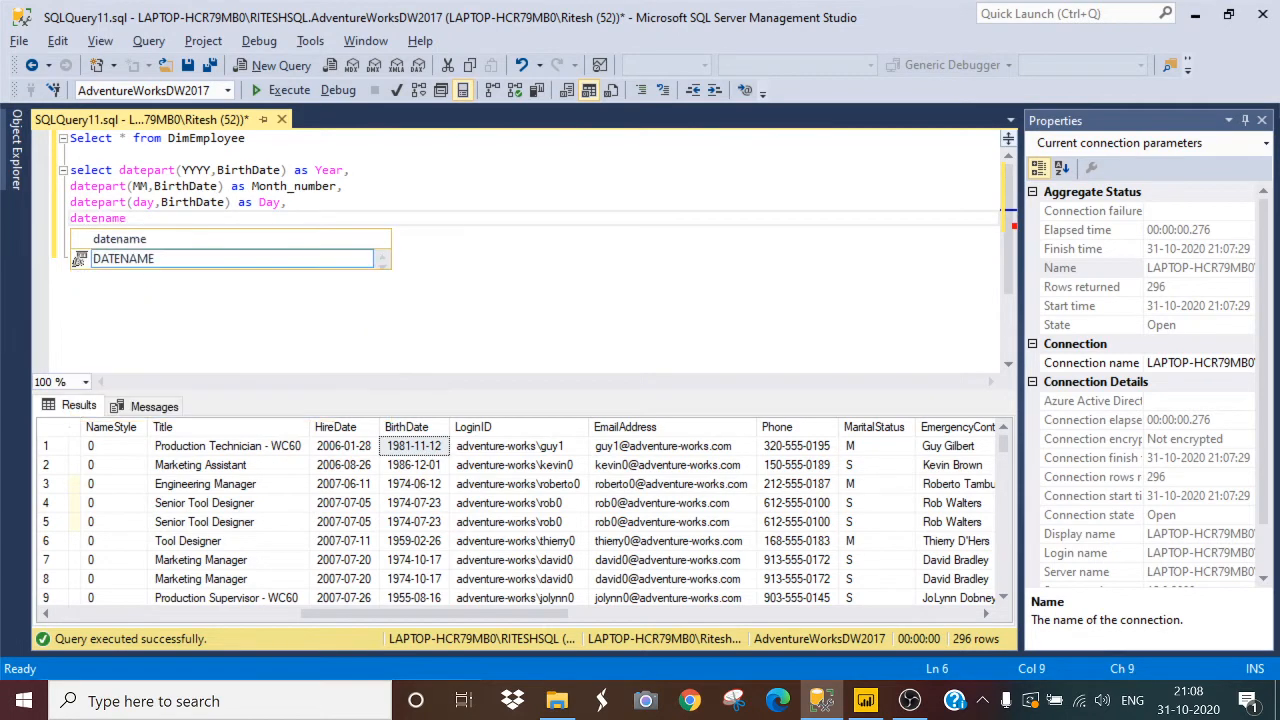
{"action": "type", "text": "(month"}
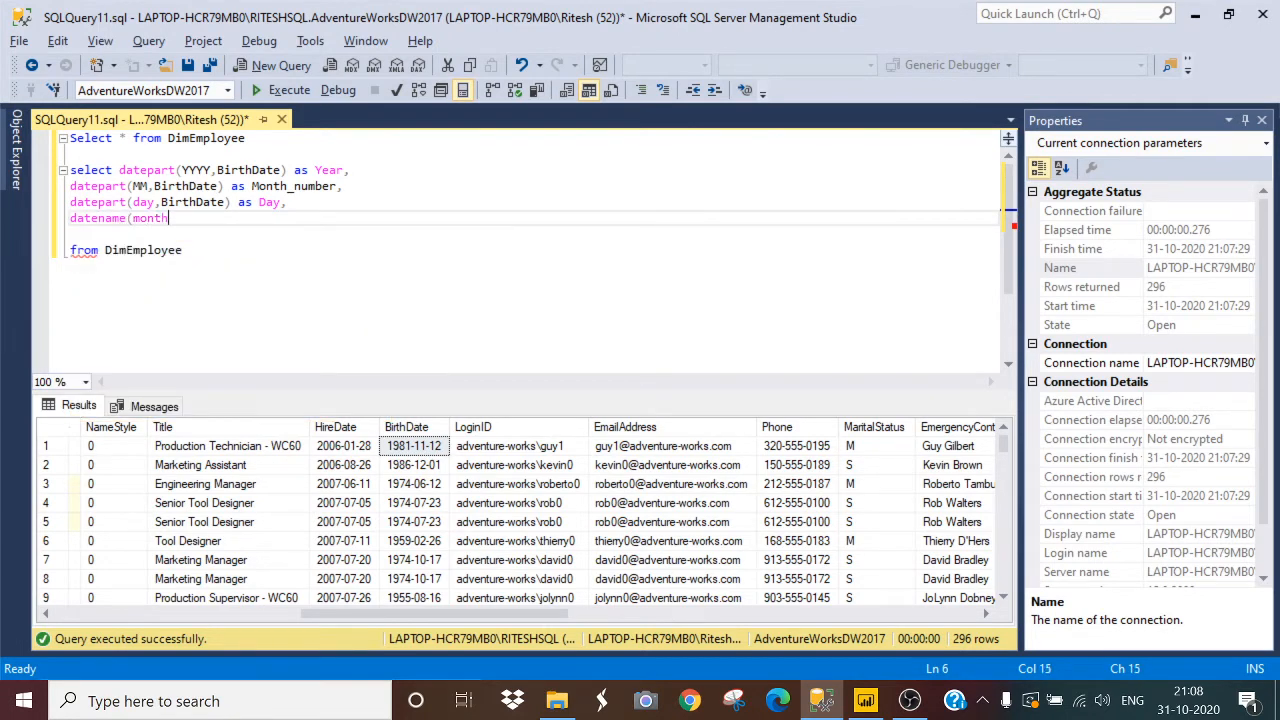
{"action": "type", "text": ",bir"}
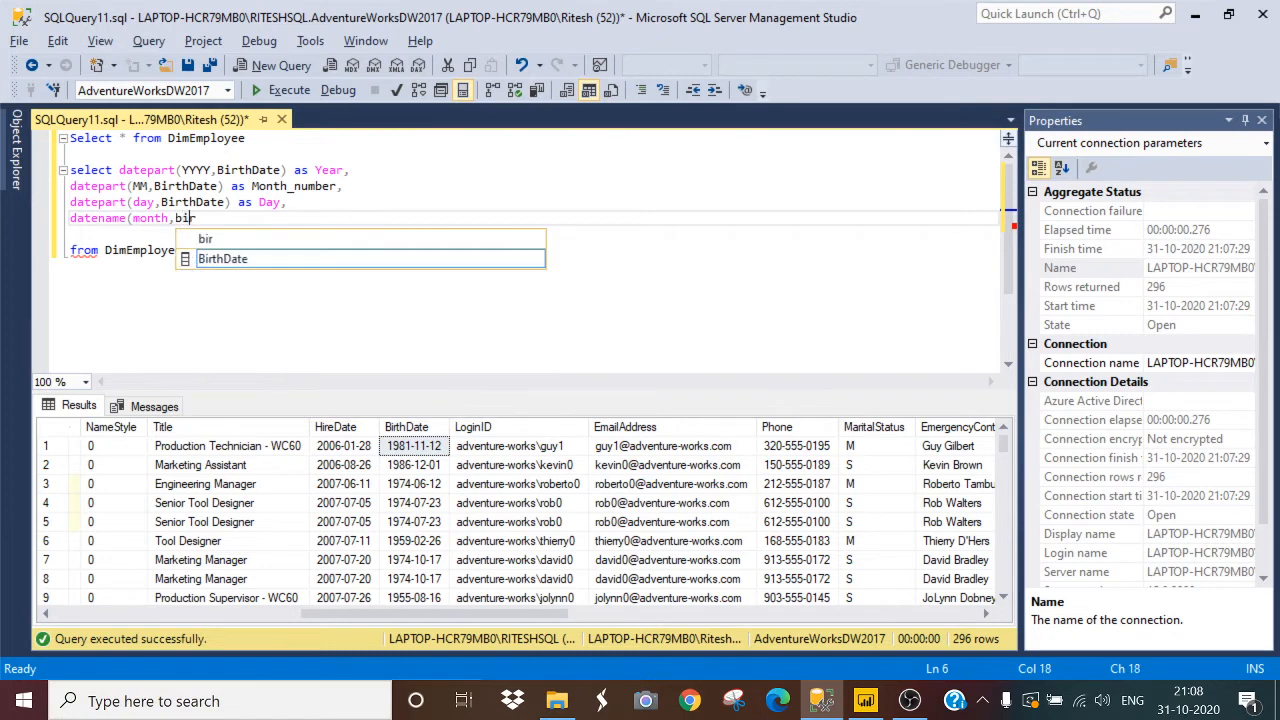
{"action": "key", "text": "Tab"}
{"action": "type", "text": ") as "}
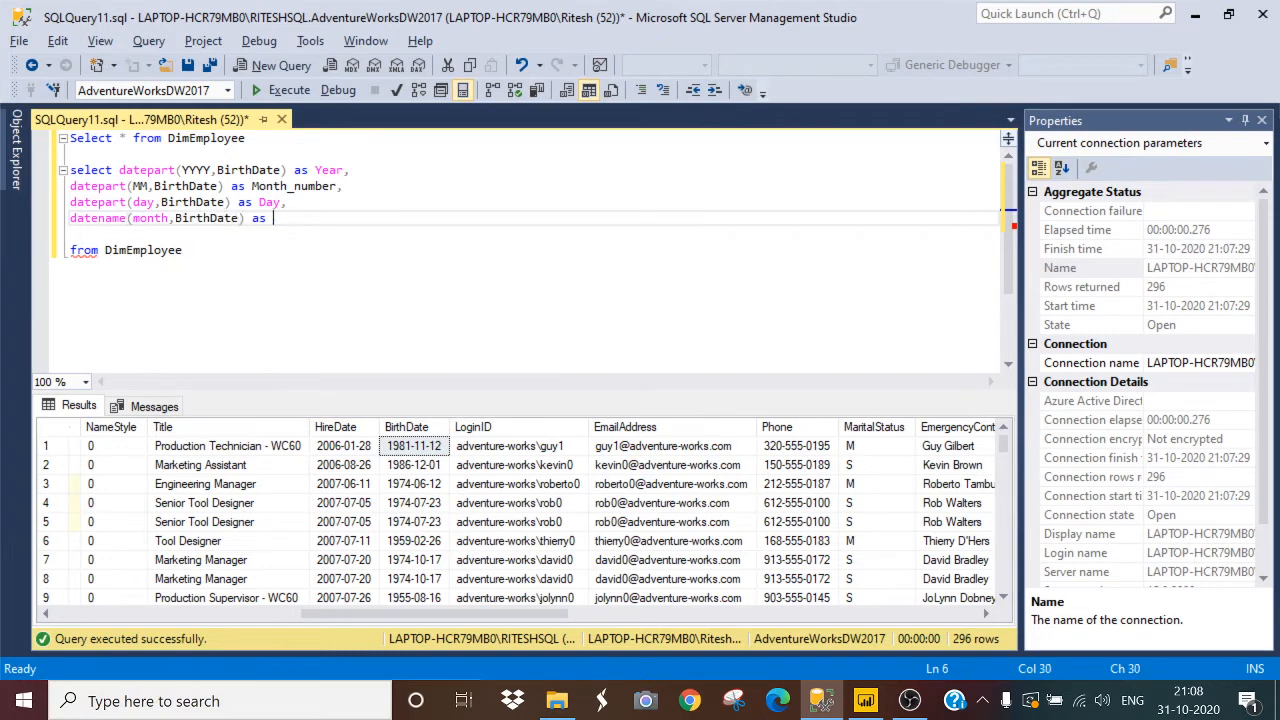
{"action": "type", "text": "Month_name,"}
Step: Add datename(weekday,BirthDate) as Weekday_name on a new line of the second query's select list
{"action": "key", "text": "Return"}
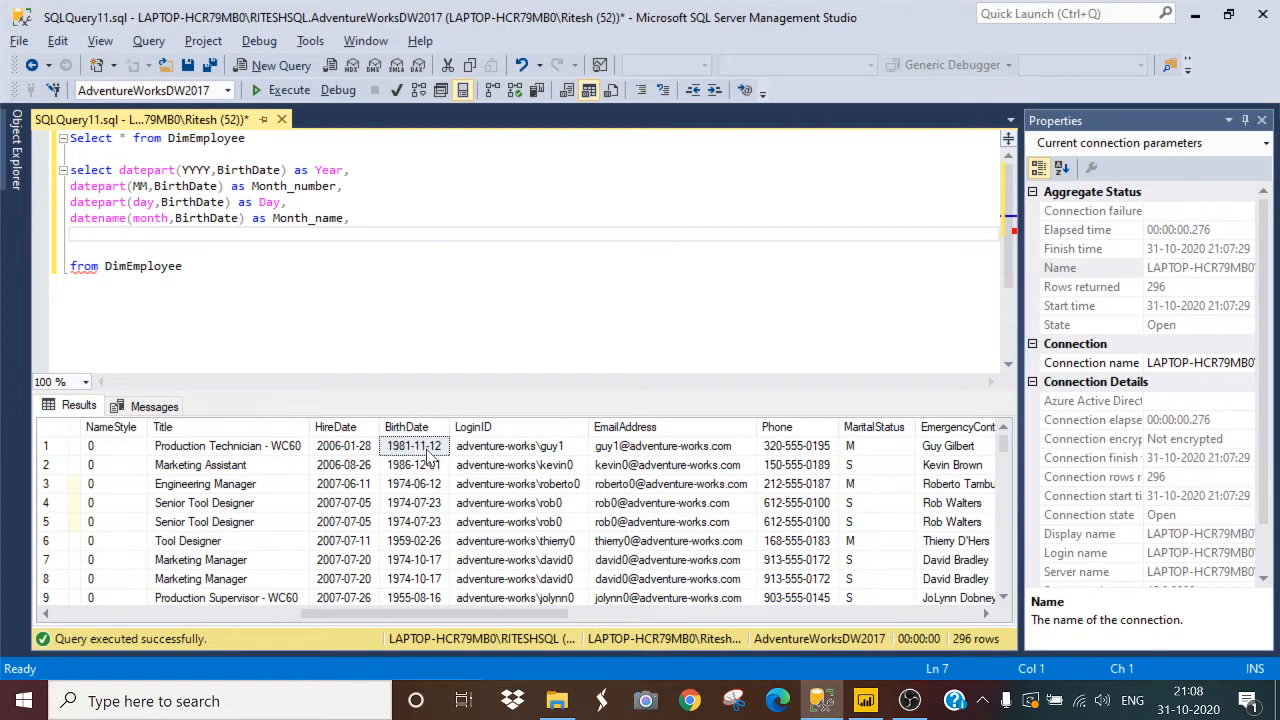
{"action": "type", "text": "date"}
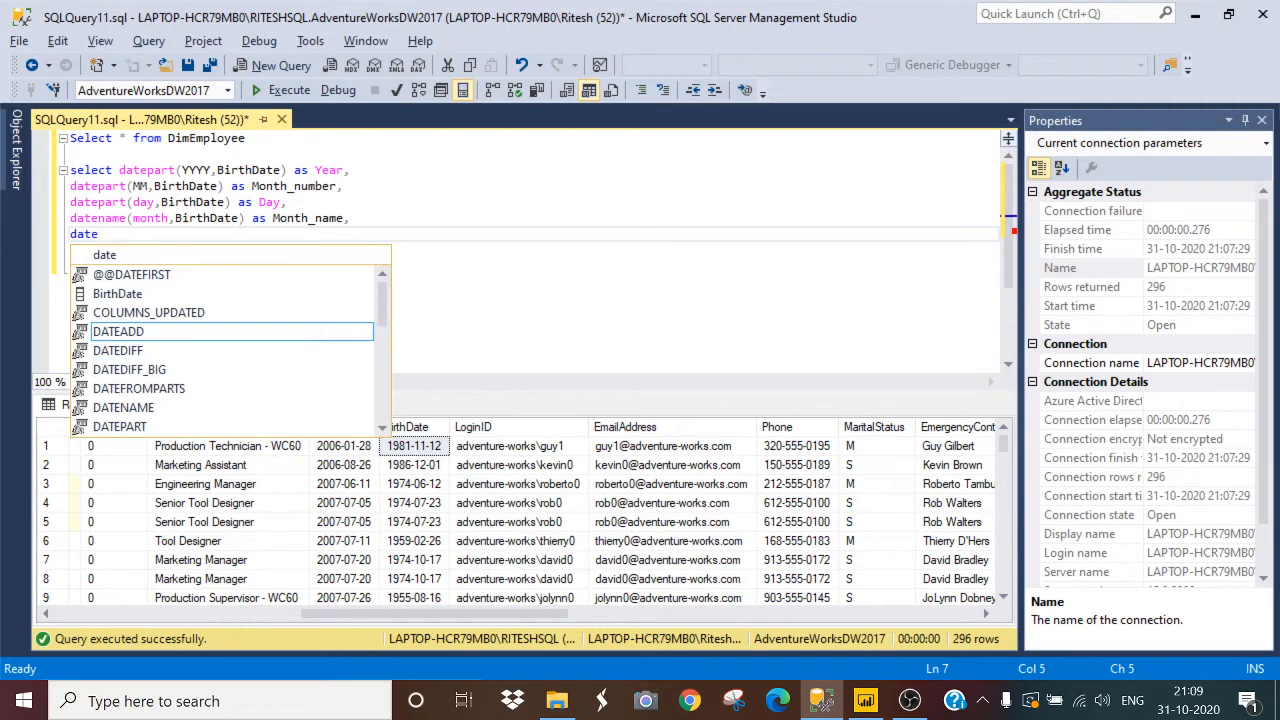
{"action": "type", "text": "name(w"}
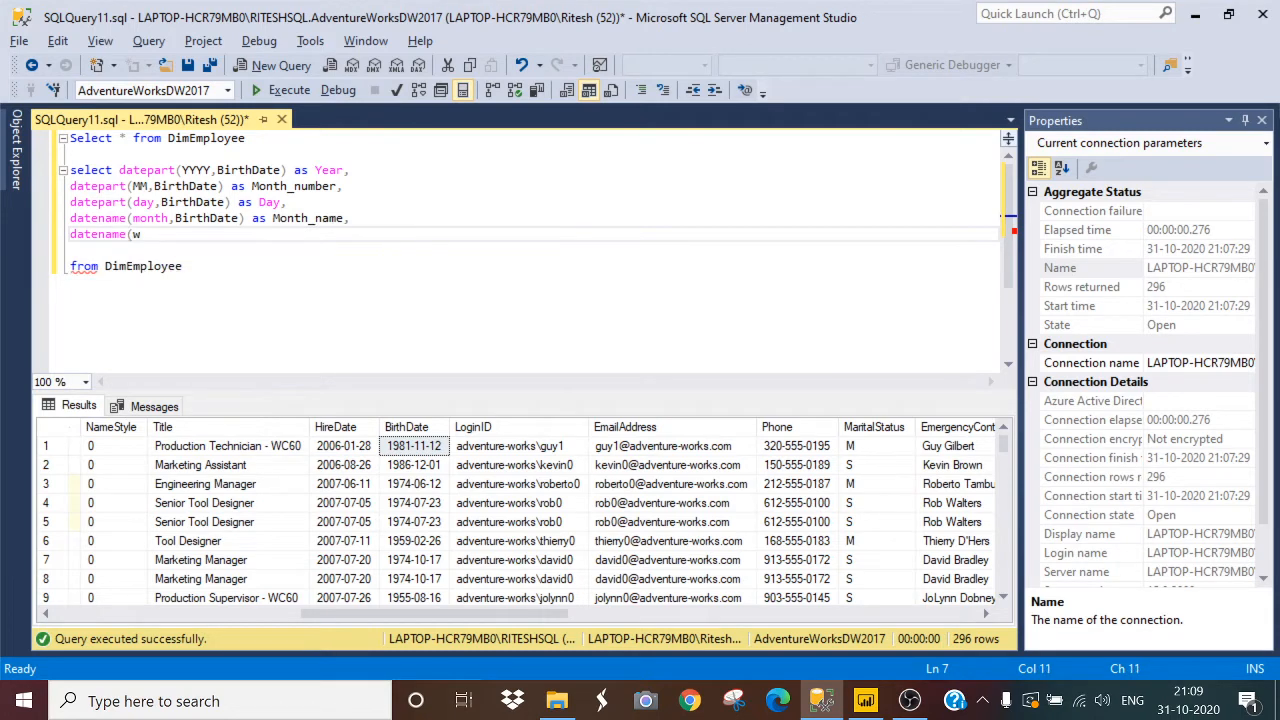
{"action": "type", "text": "eekday,"}
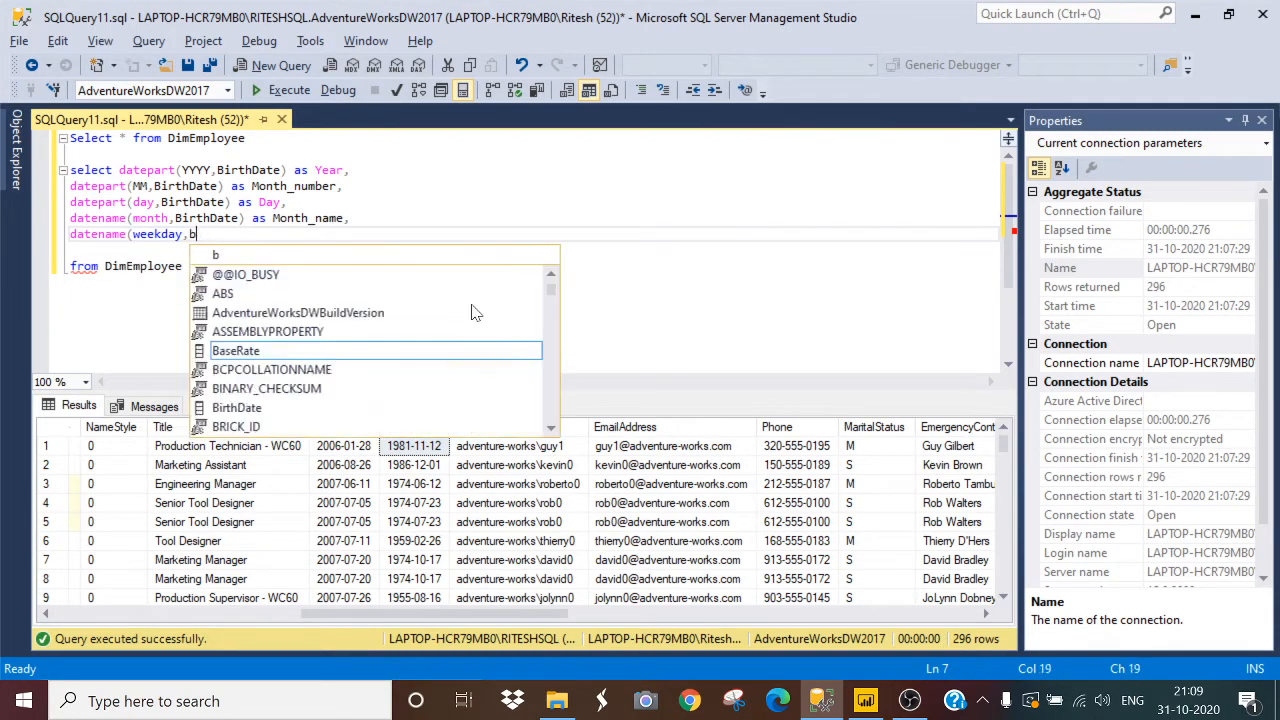
{"action": "type", "text": "bir"}
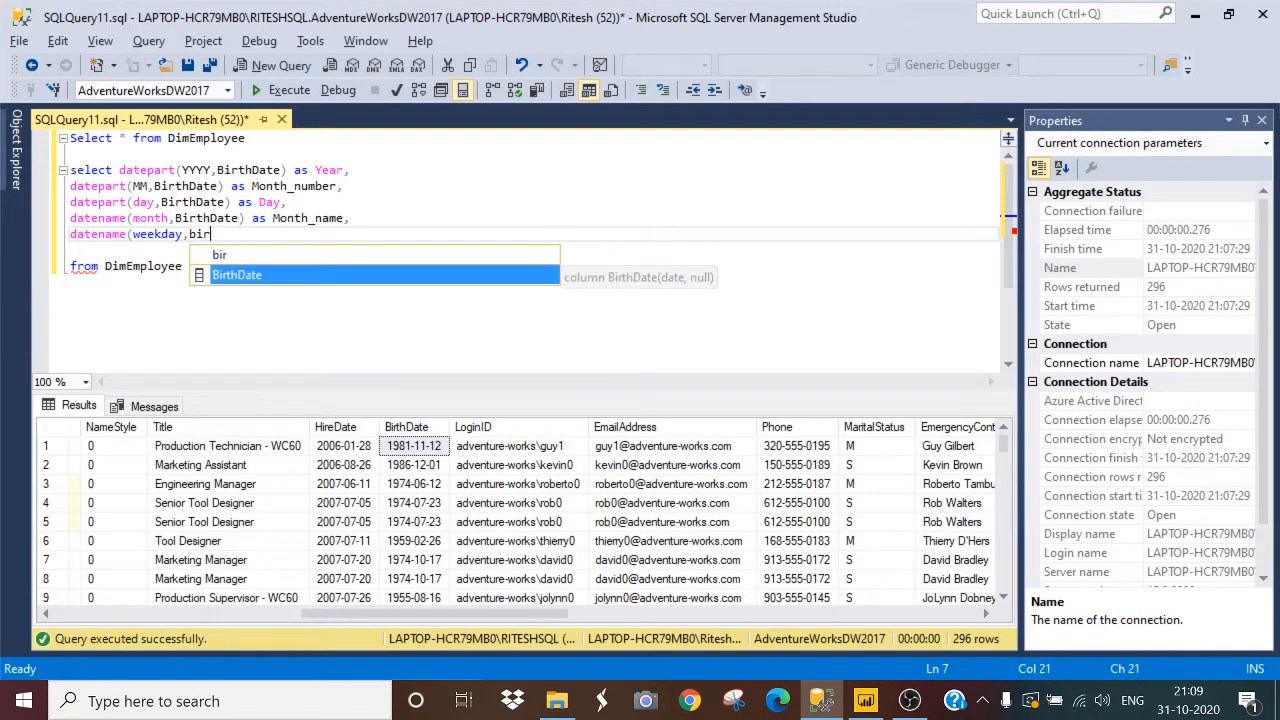
{"action": "key", "text": "Tab"}
{"action": "type", "text": ") as "}
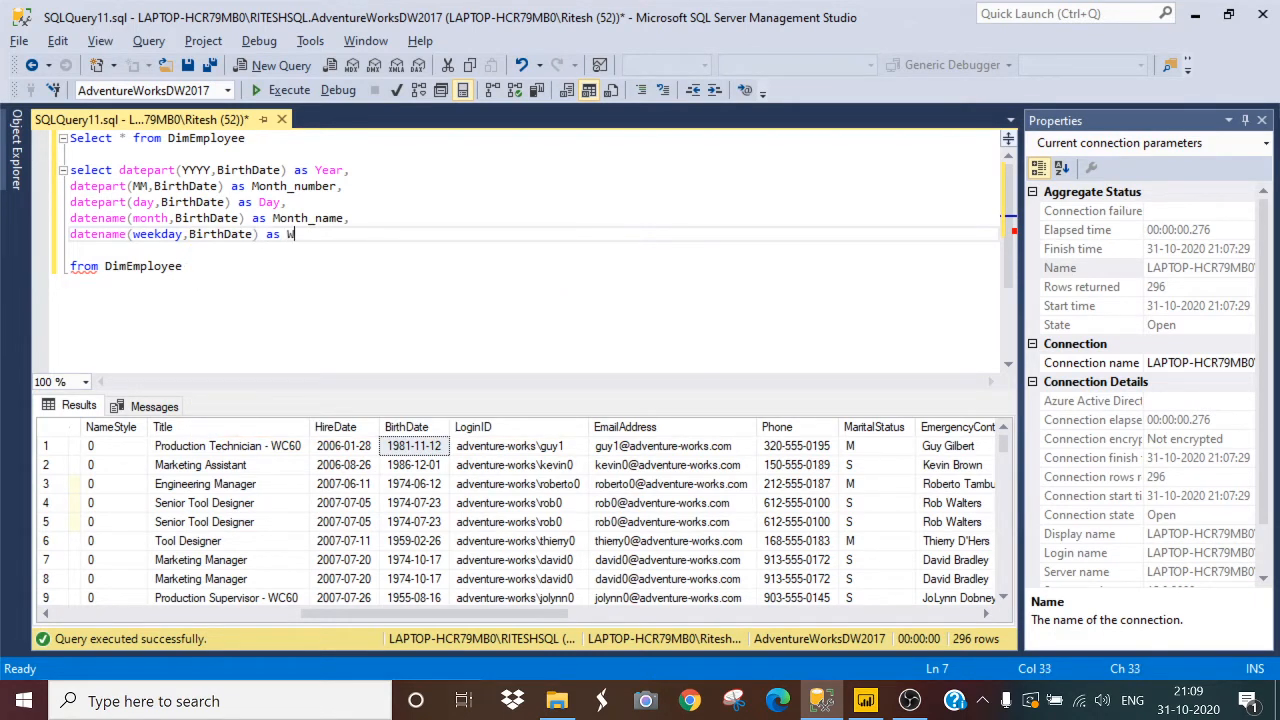
{"action": "type", "text": "Weekday "}
{"action": "type", "text": "name,"}
Step: Add DATEPART(weekday,BirthDate) as Weekday_no as the last column on a new line and execute only the second query
{"action": "key", "text": "Return"}
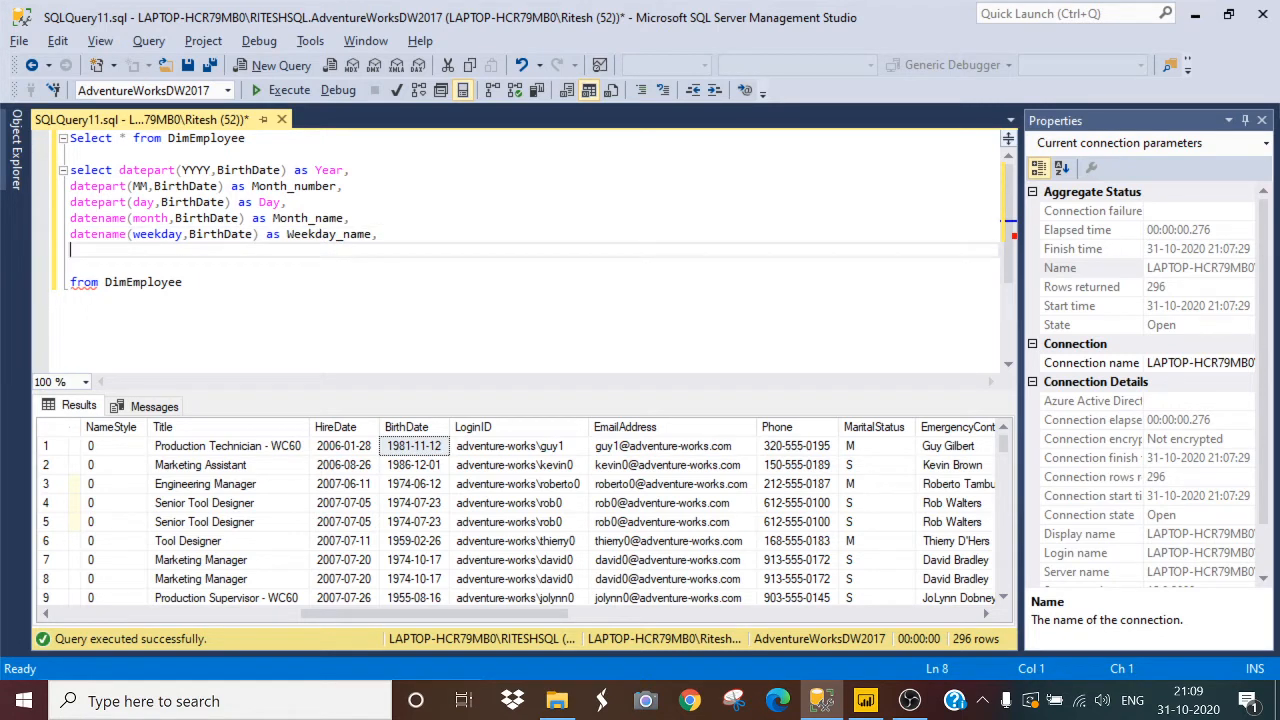
{"action": "type", "text": "daye"}
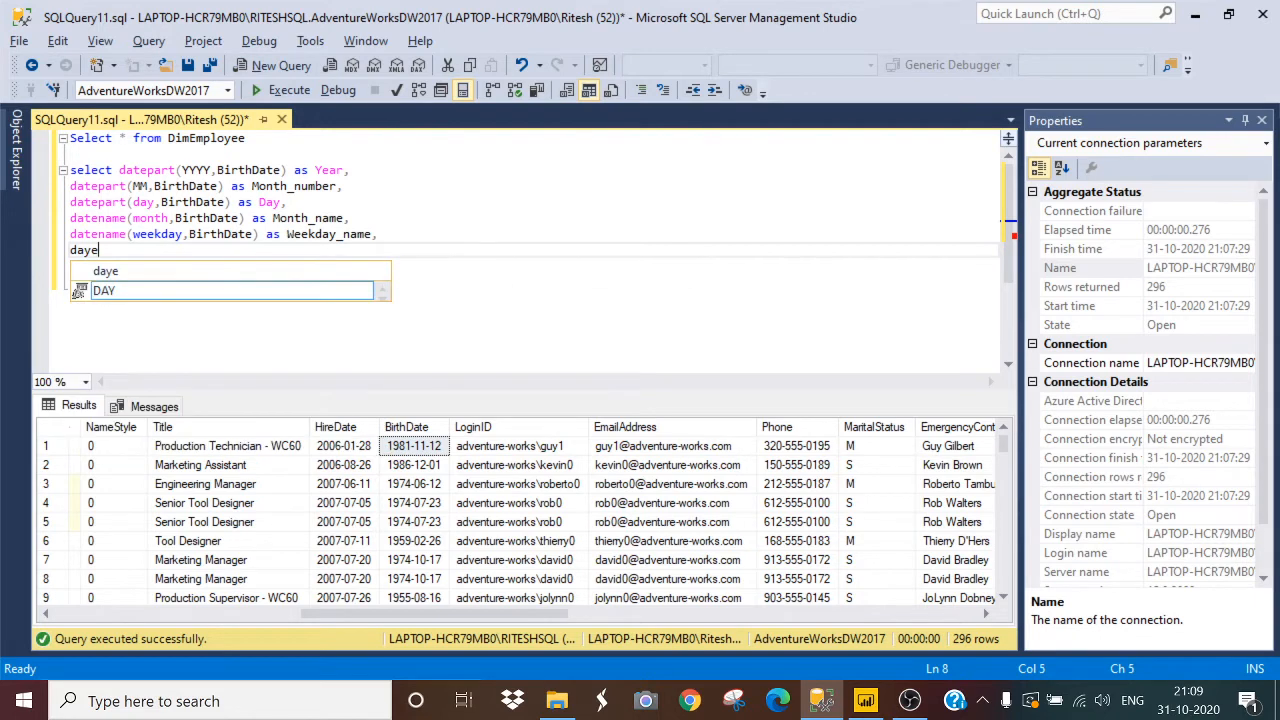
{"action": "key", "text": "BackSpace"}
{"action": "key", "text": "BackSpace"}
{"action": "type", "text": "tepar"}
{"action": "key", "text": "Tab"}
{"action": "type", "text": "("}
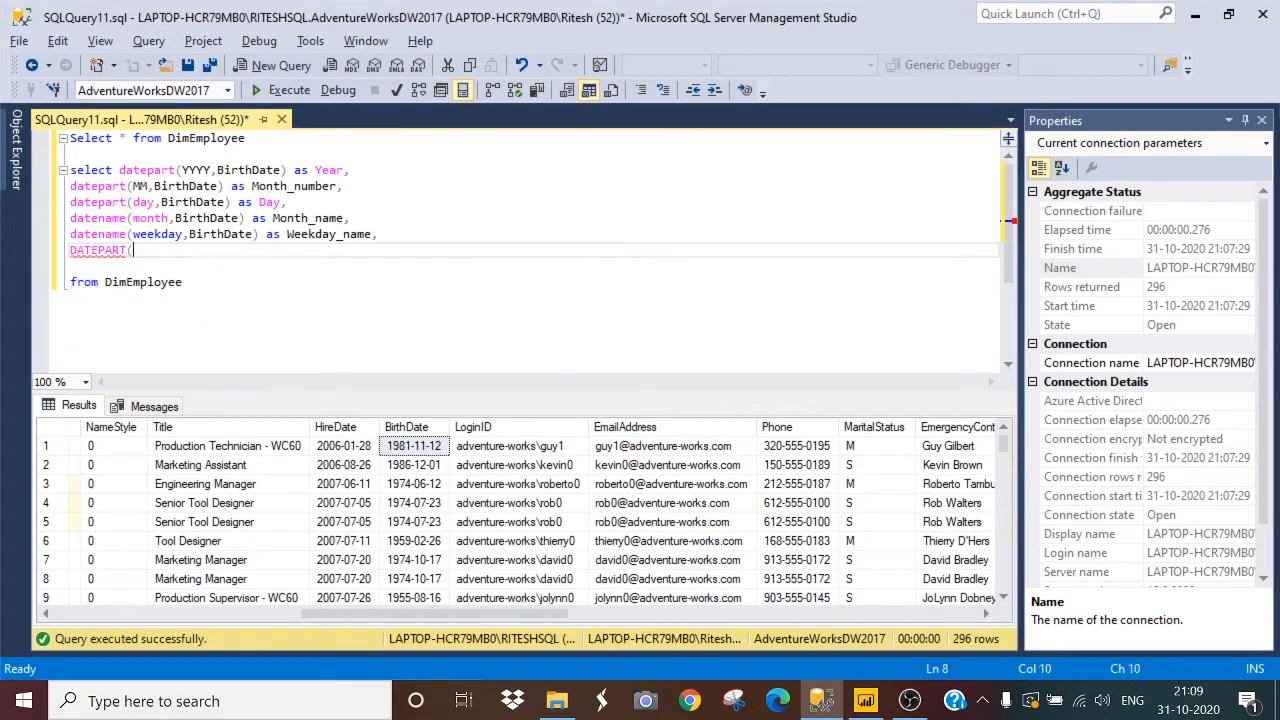
{"action": "type", "text": "wee"}
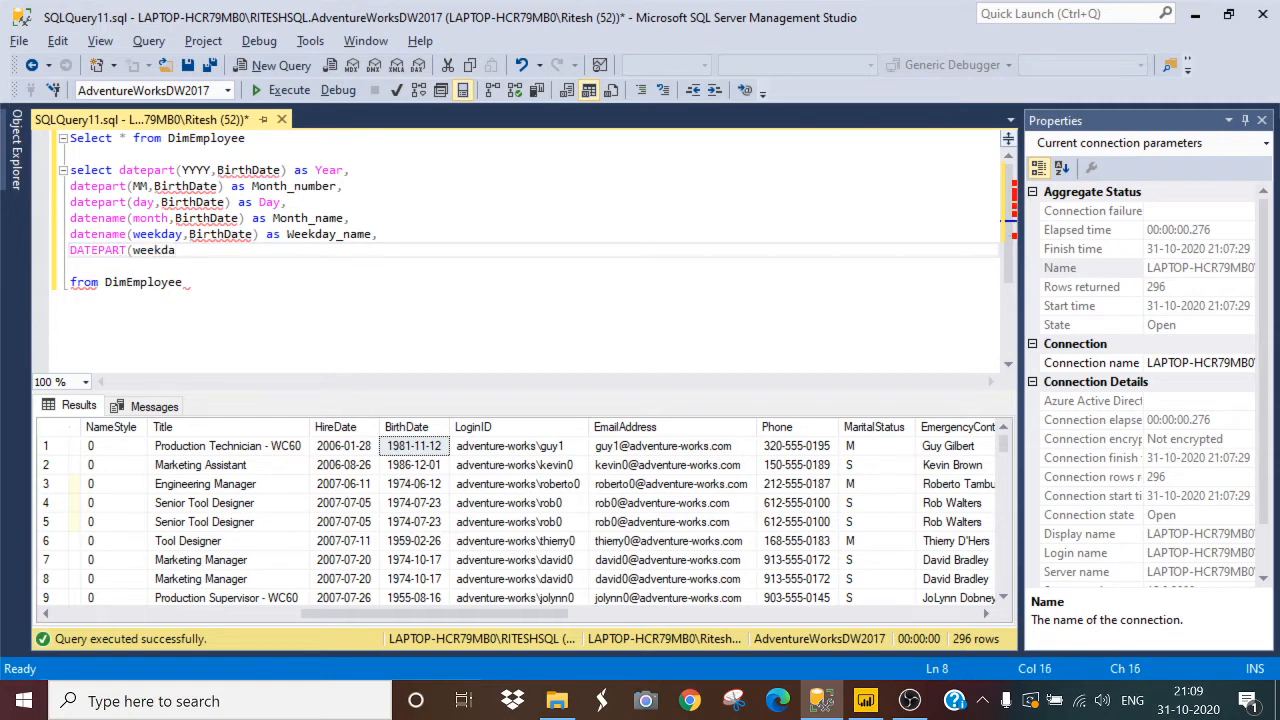
{"action": "type", "text": "kday,BirthDate"}
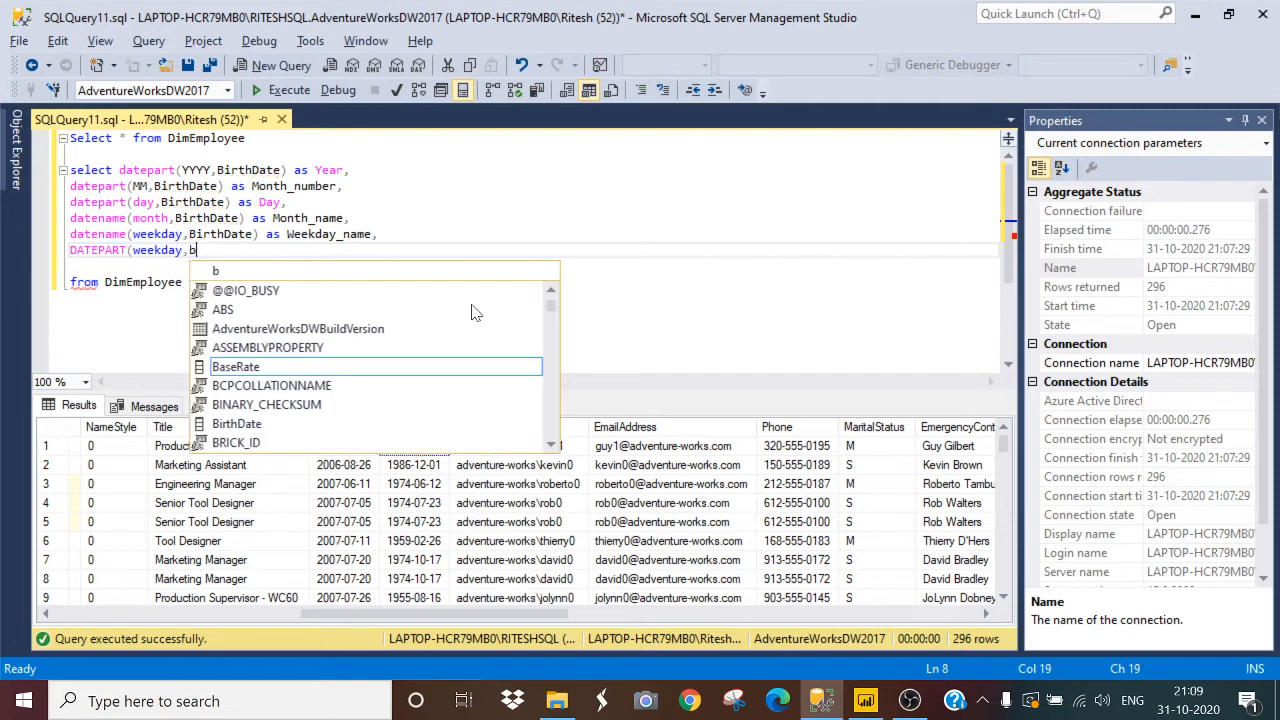
{"action": "type", "text": ")"}
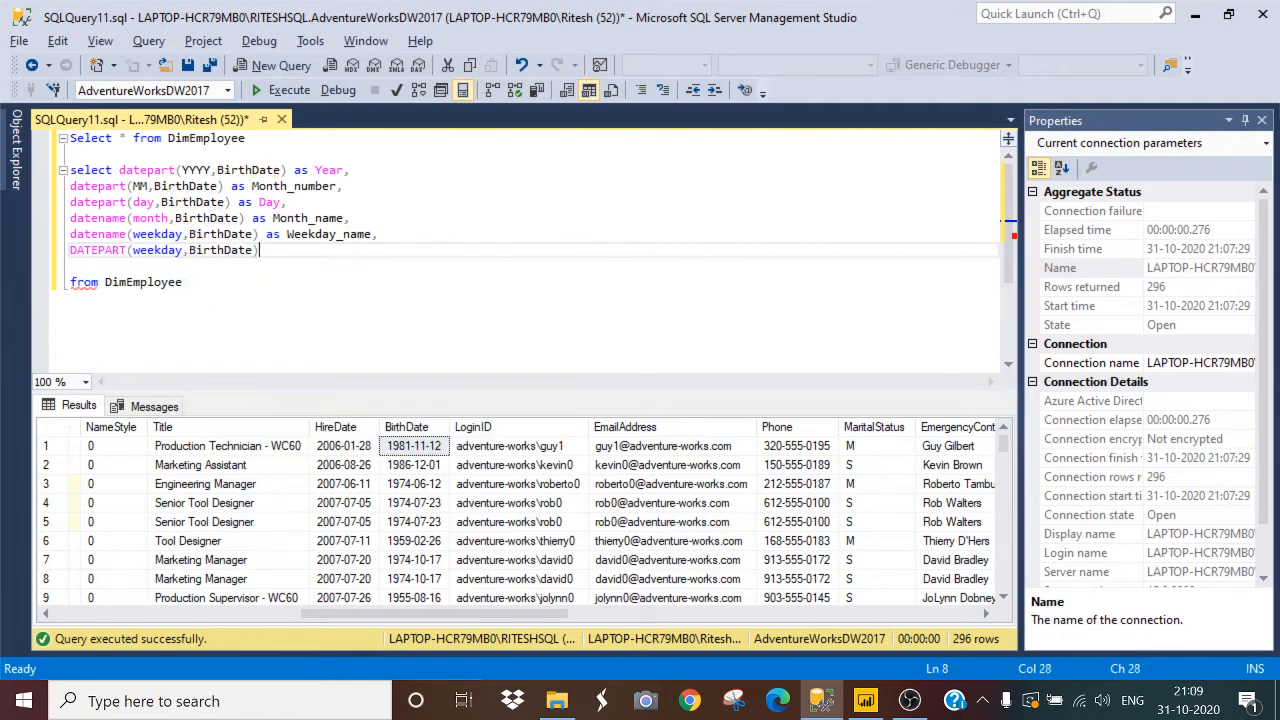
{"action": "type", "text": " as Weekday_no"}
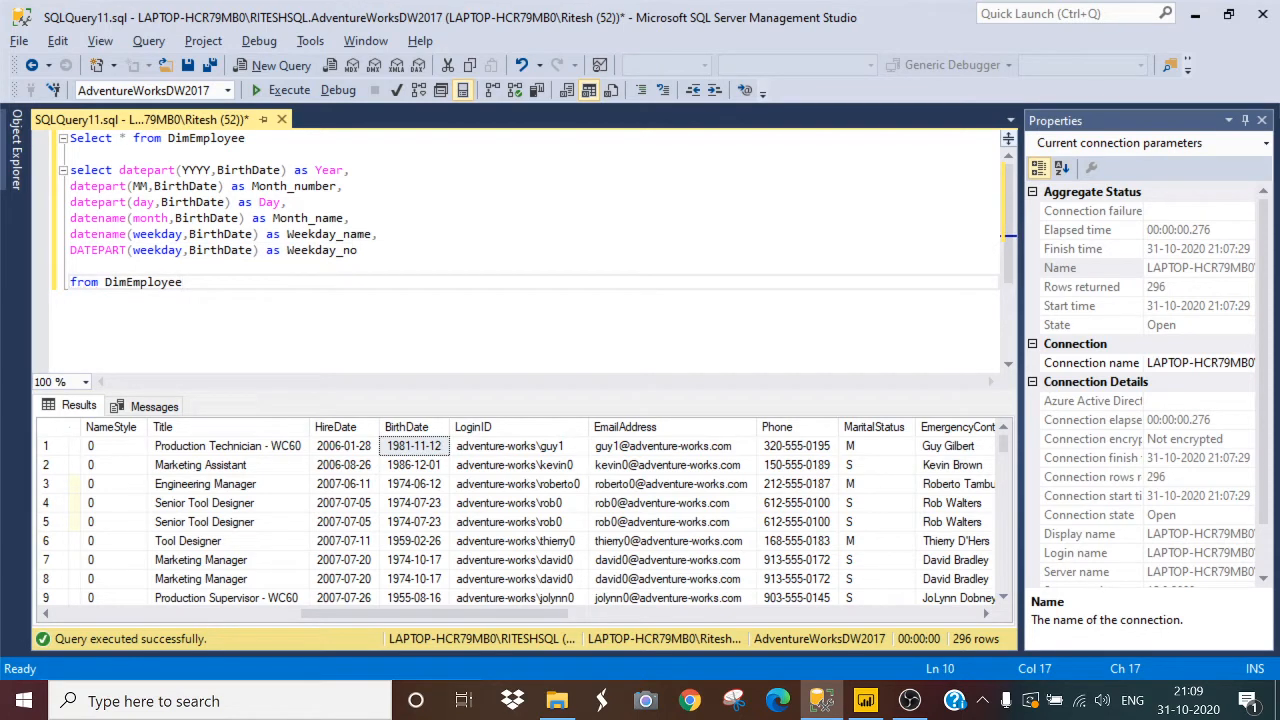
{"action": "left_click_drag", "start_coordinate": [182, 282], "coordinate": [70, 172]}
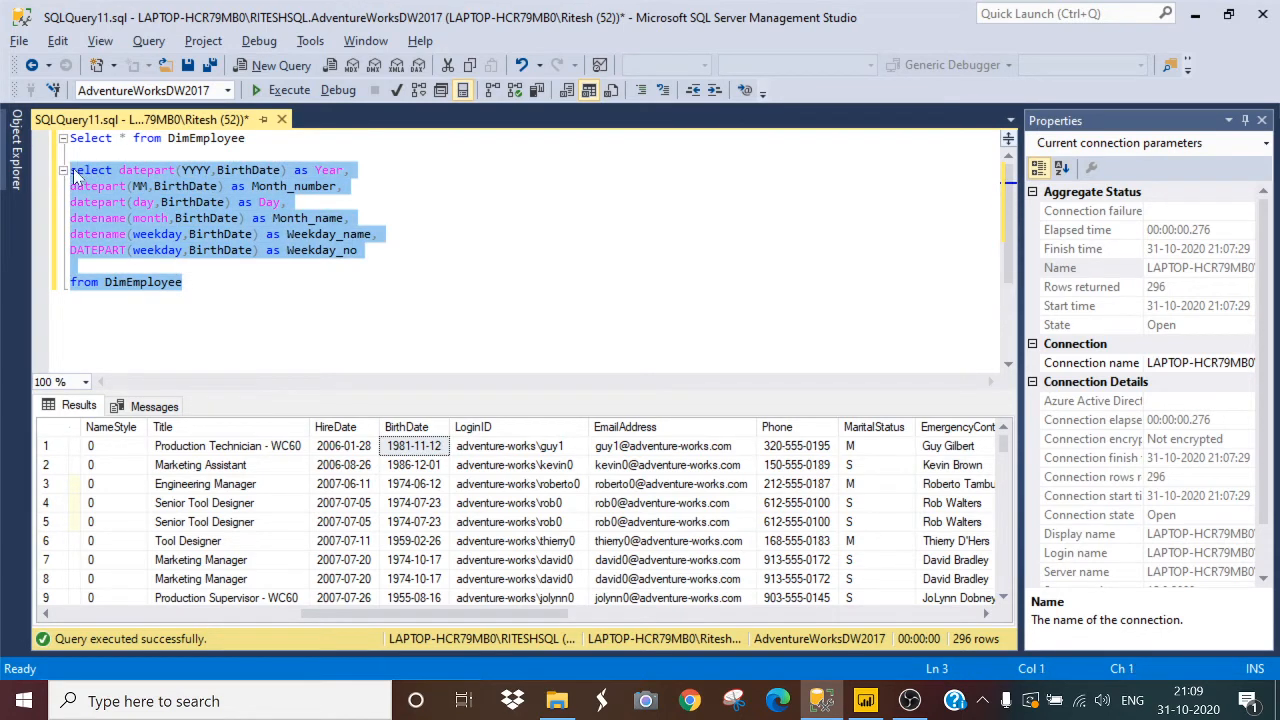
{"action": "key", "text": "F5"}
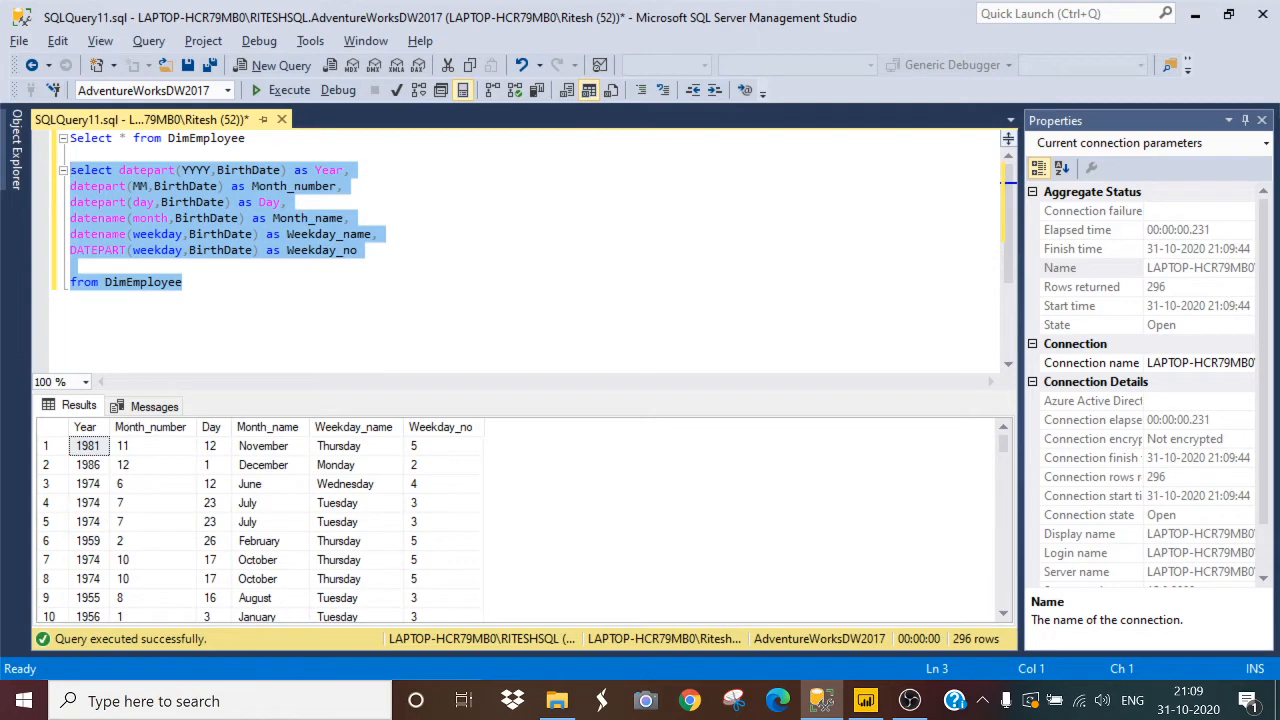
Step: Insert birthdate as the first column of the second query's select list and execute only that query again
{"action": "left_click", "coordinate": [119, 172]}
{"action": "type", "text": "birt"}
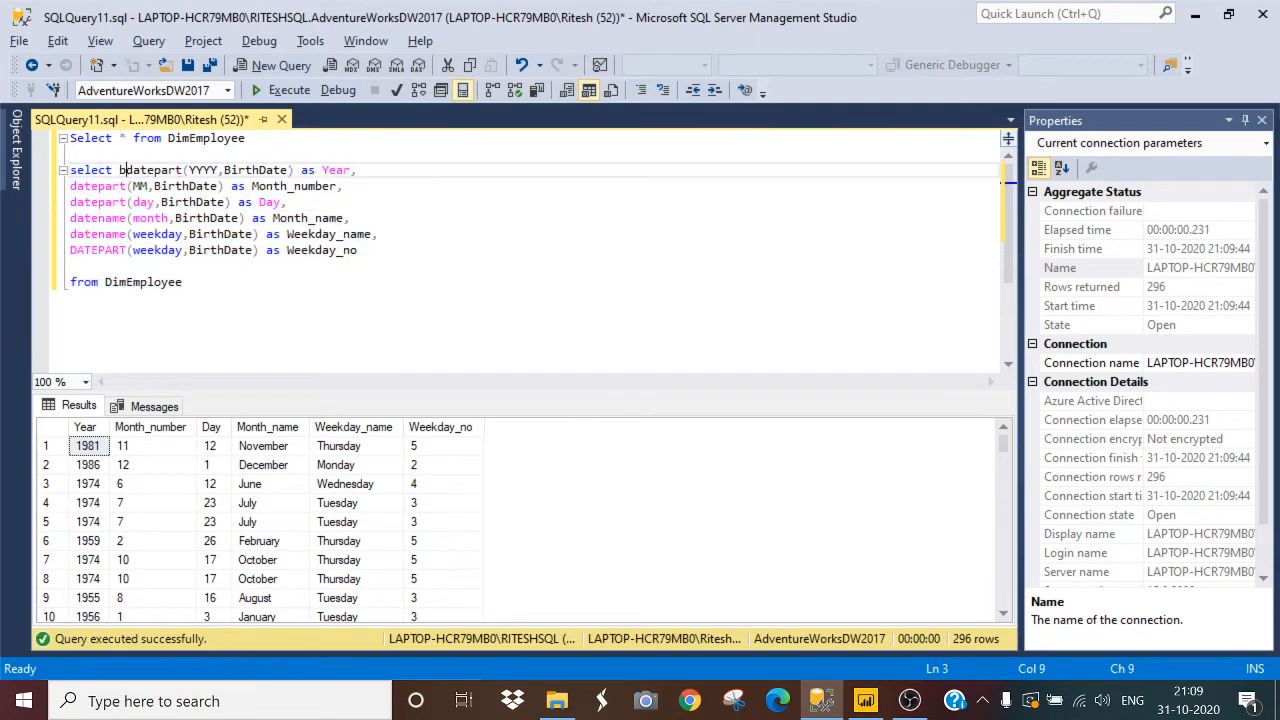
{"action": "type", "text": "hda"}
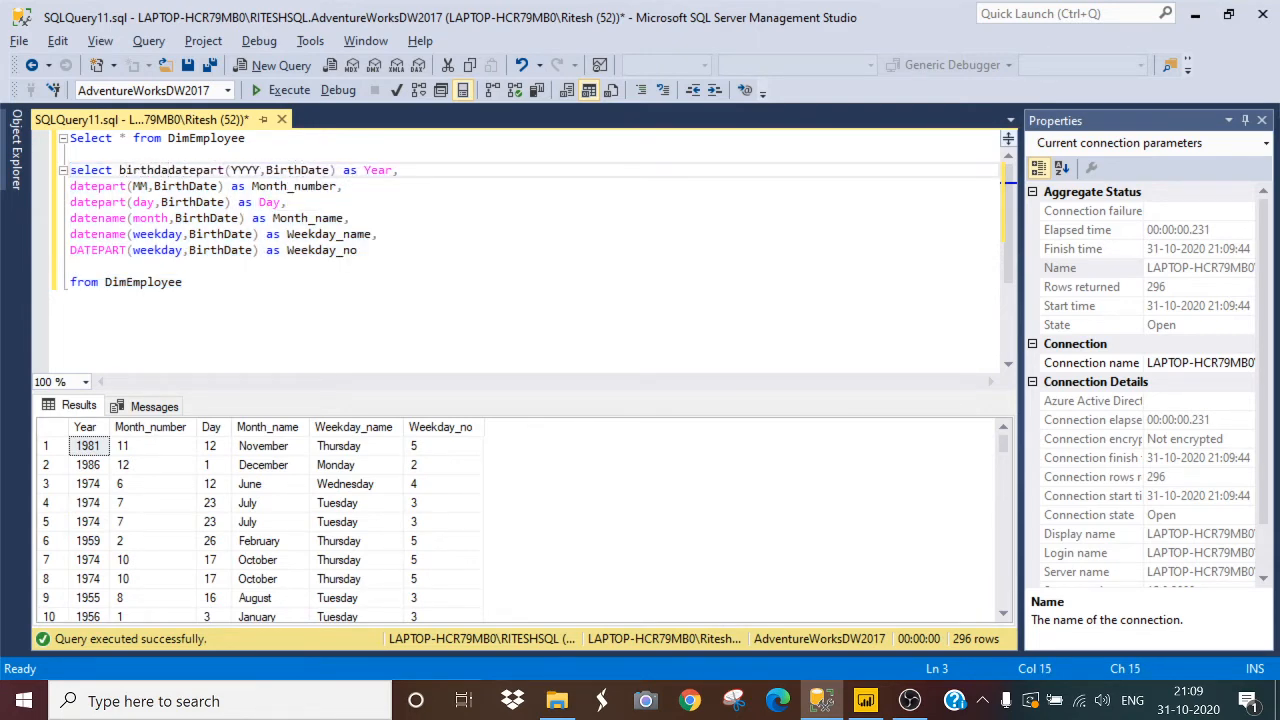
{"action": "type", "text": "ye"}
{"action": "key", "text": "BackSpace"}
{"action": "key", "text": "BackSpace"}
{"action": "type", "text": "te,"}
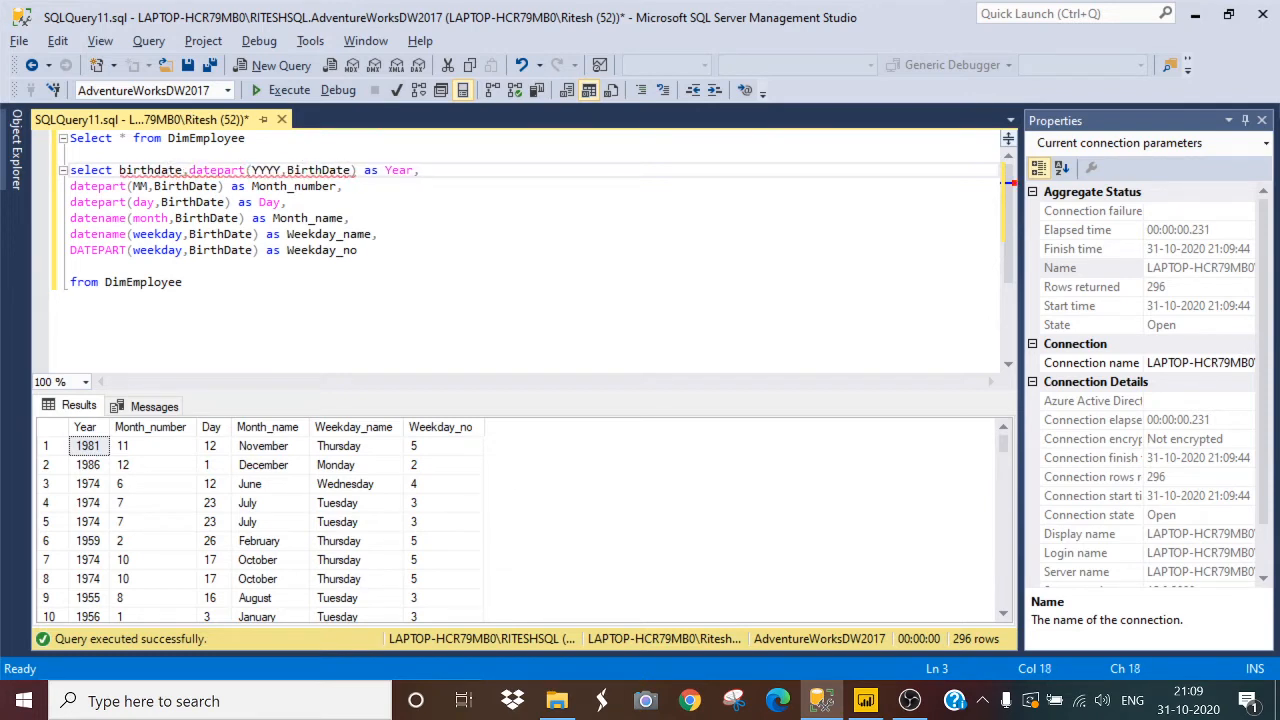
{"action": "left_click_drag", "start_coordinate": [182, 282], "coordinate": [75, 180]}
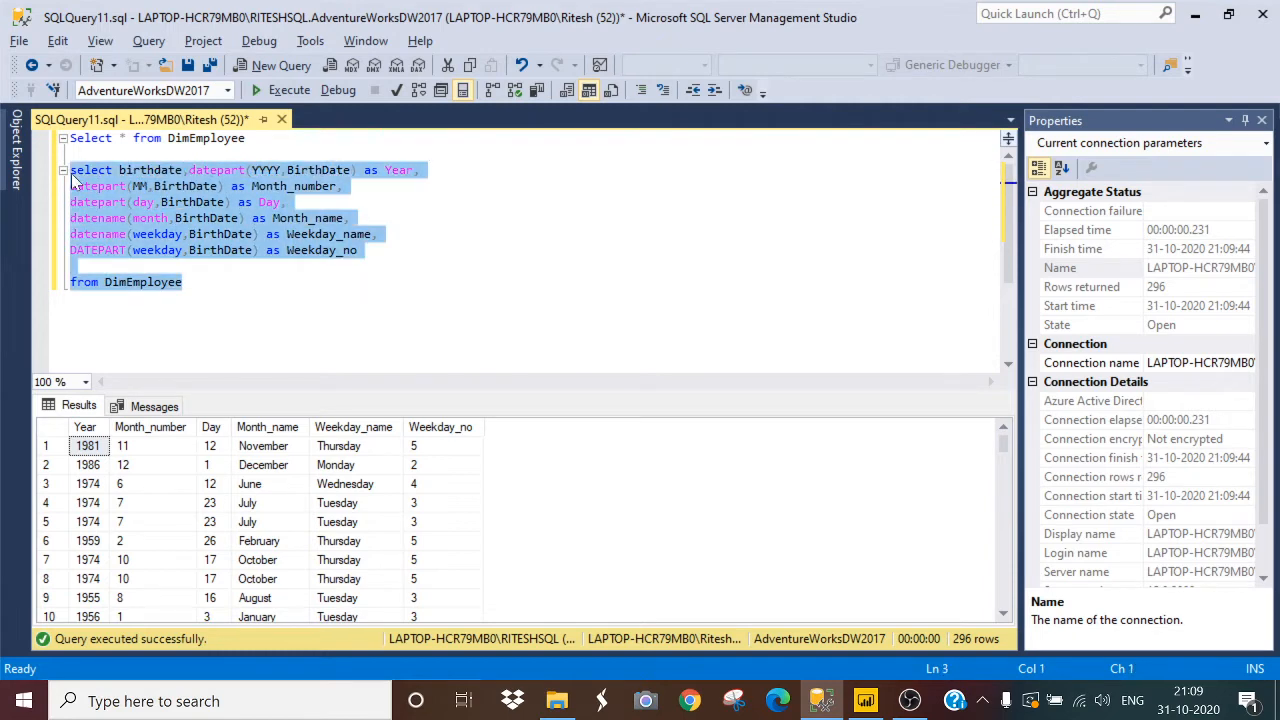
{"action": "key", "text": "F5"}
Step: Compare the first result row's birthdate with its extracted year, month number, day, month name, weekday name and weekday number
{"action": "left_click", "coordinate": [90, 432]}
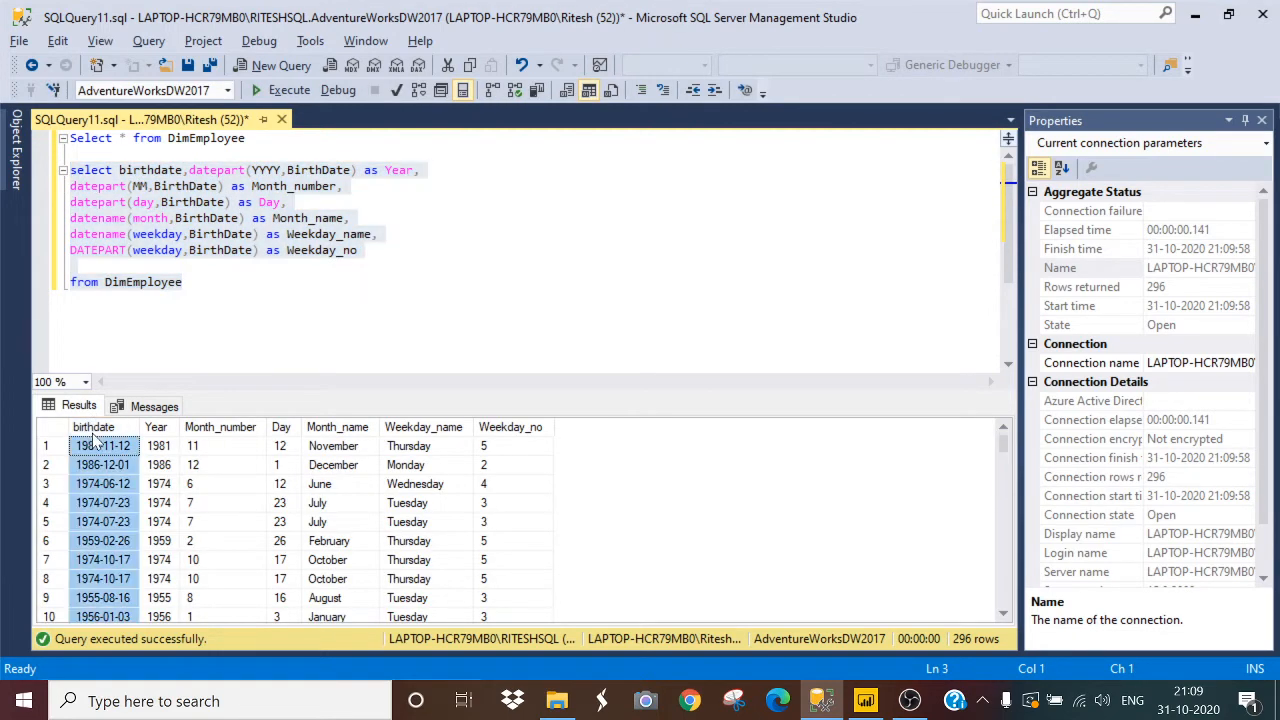
{"action": "left_click", "coordinate": [101, 450]}
{"action": "left_click", "coordinate": [147, 443]}
{"action": "left_click", "coordinate": [85, 451]}
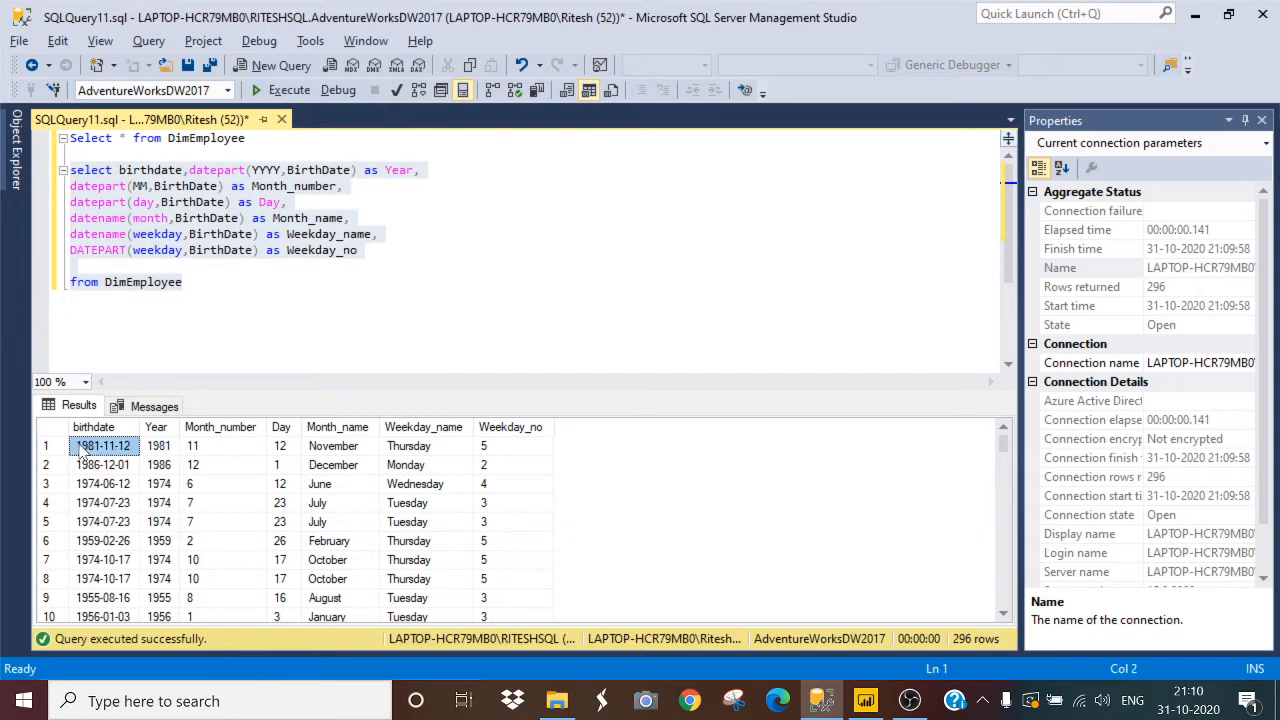
{"action": "left_click", "coordinate": [209, 455]}
{"action": "left_click", "coordinate": [106, 454]}
{"action": "left_click", "coordinate": [284, 451]}
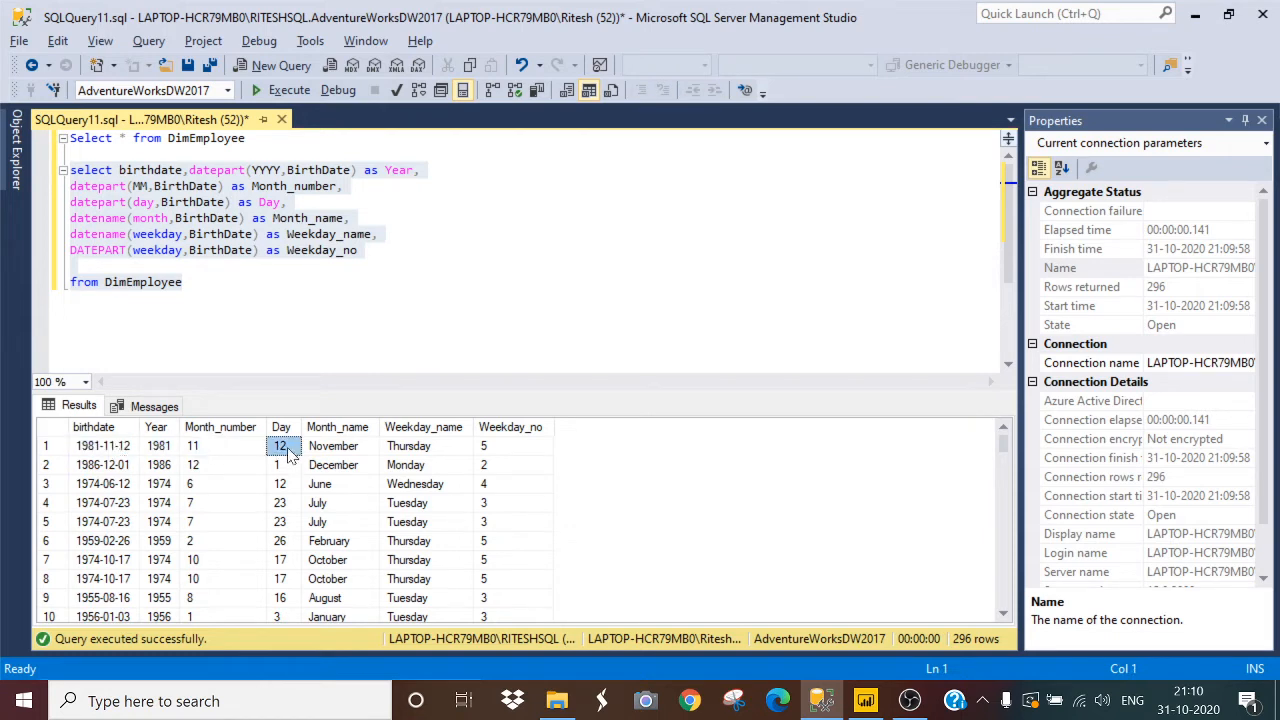
{"action": "left_click", "coordinate": [345, 450]}
{"action": "left_click", "coordinate": [205, 449]}
{"action": "left_click", "coordinate": [352, 455]}
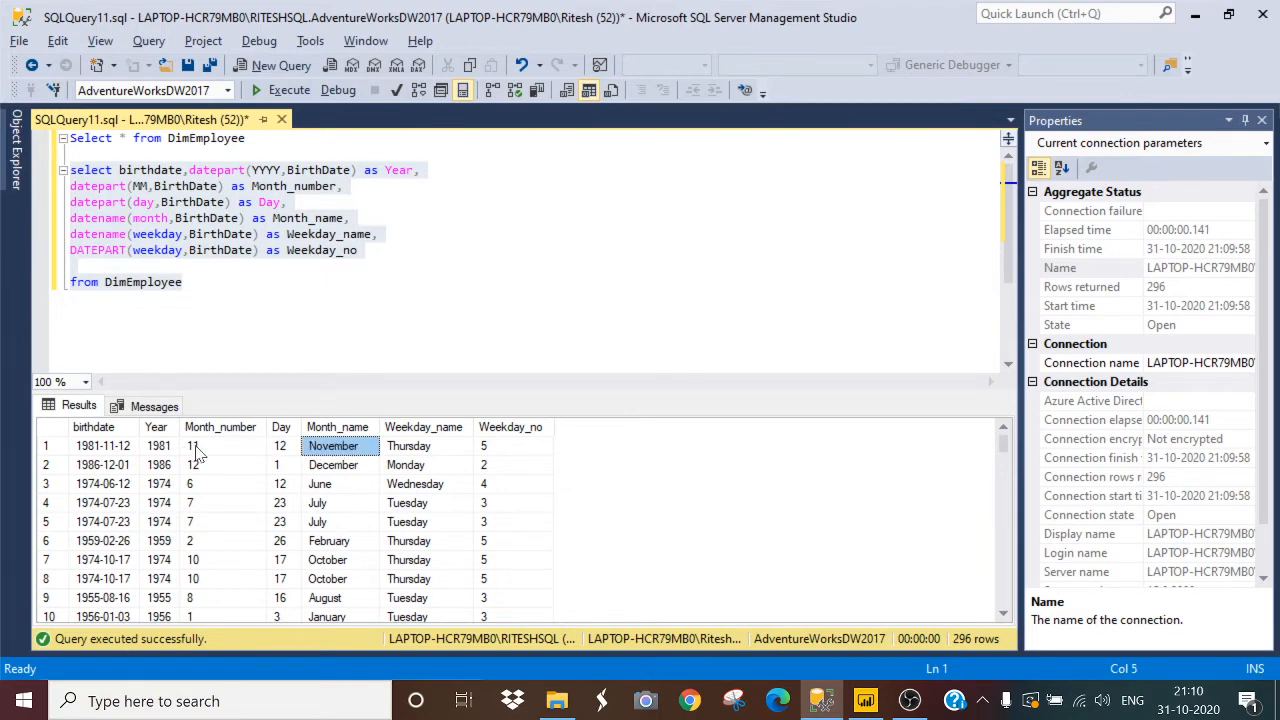
{"action": "left_click", "coordinate": [437, 434]}
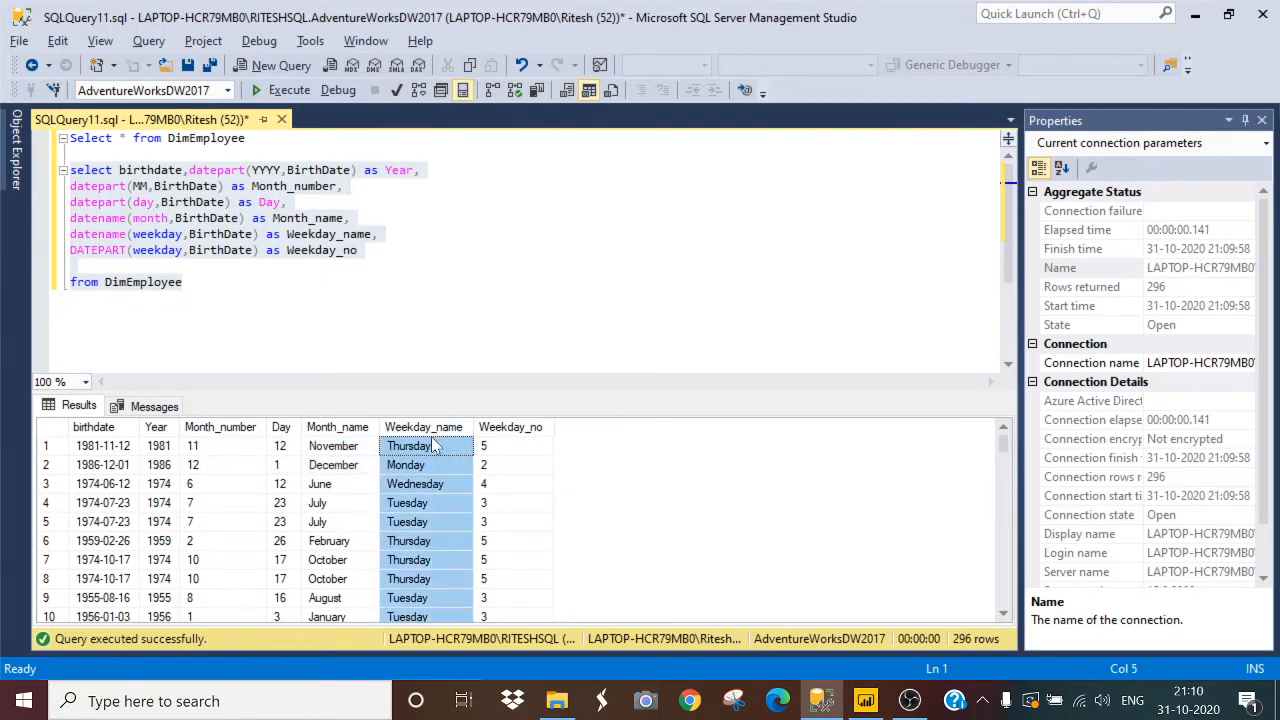
{"action": "left_click", "coordinate": [427, 445]}
{"action": "left_click", "coordinate": [533, 432]}
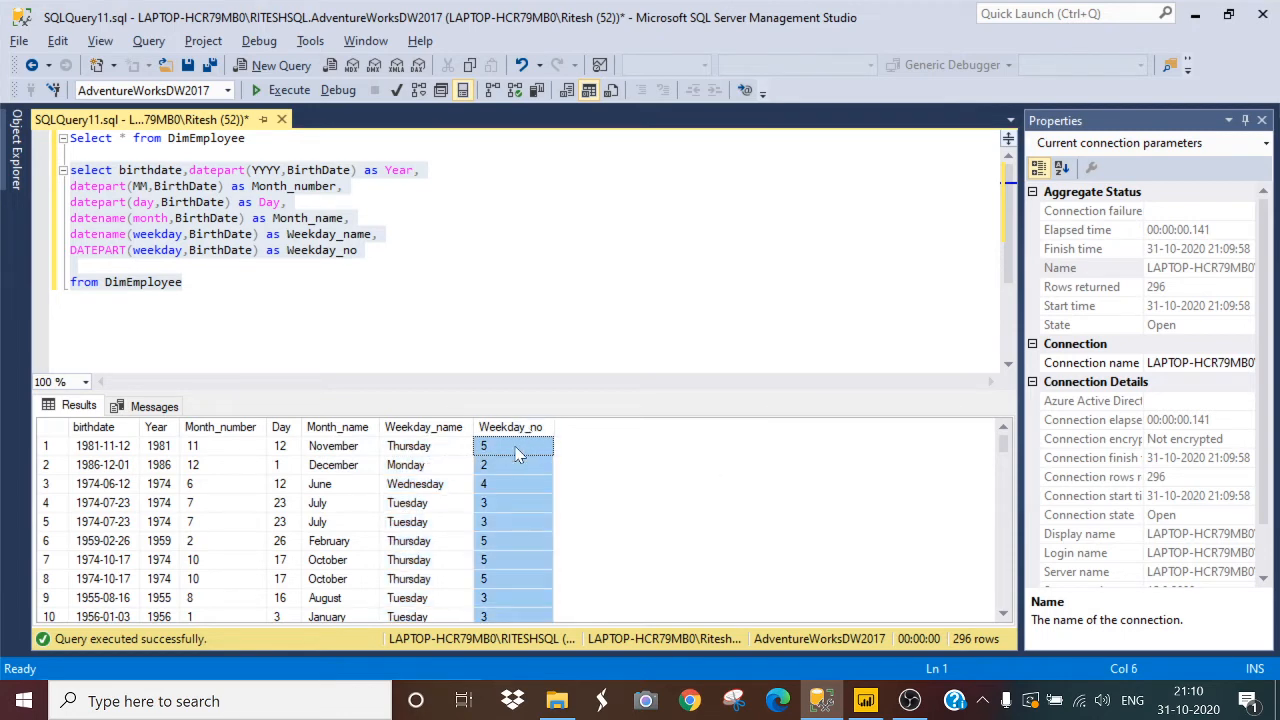
{"action": "left_click", "coordinate": [515, 447]}
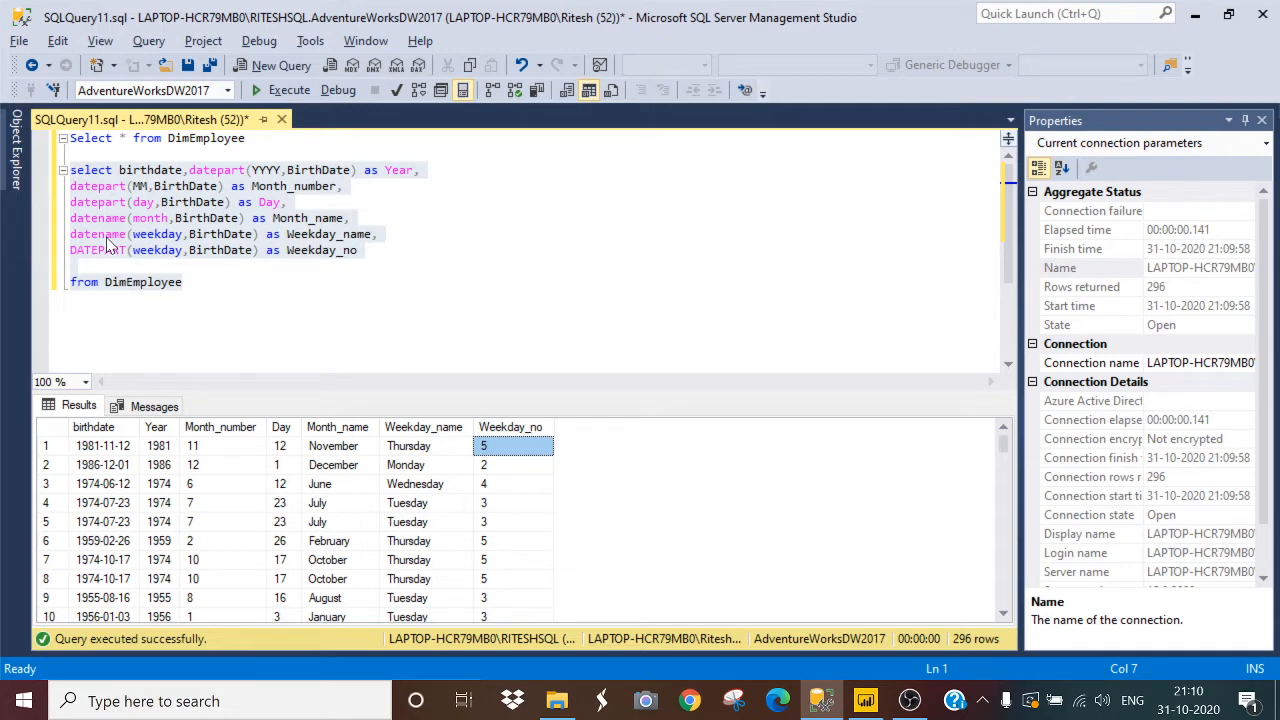
Step: Switch to Power BI Desktop and, in the data view, add the calculated column Year = year(DimEmployee[BirthDate]) to DimEmployee
{"action": "left_click", "coordinate": [865, 701]}
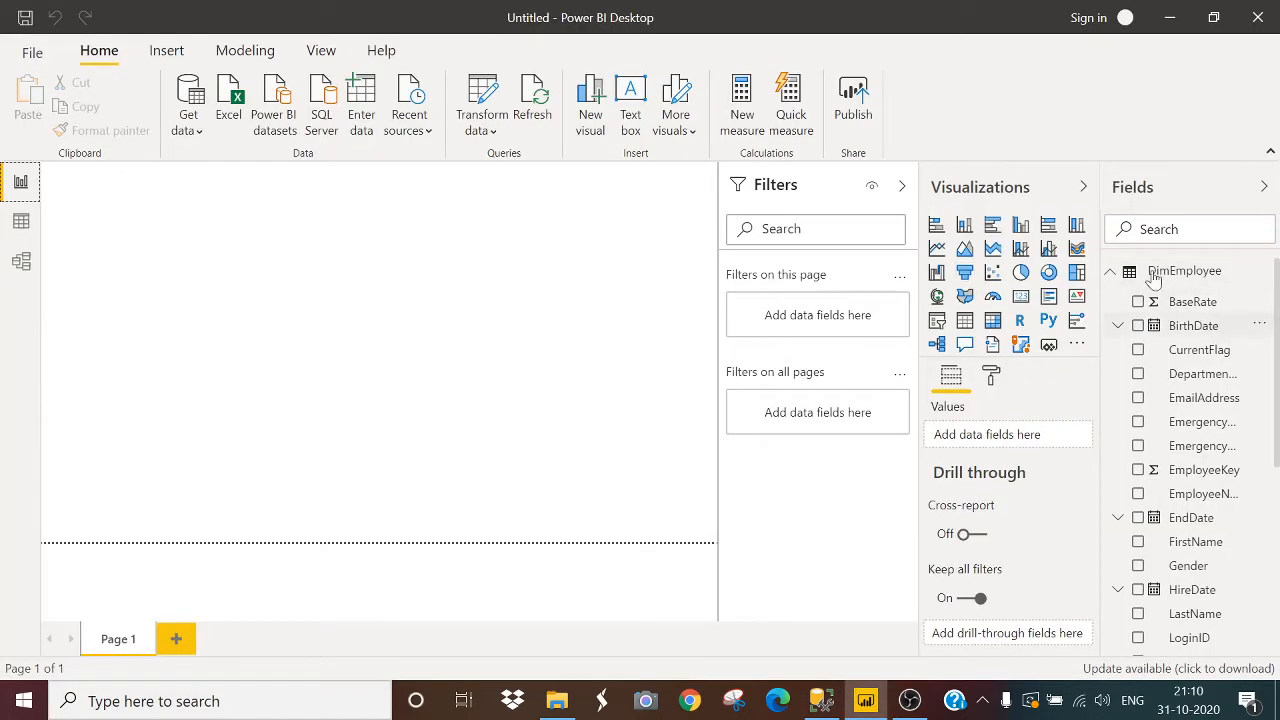
{"action": "left_click", "coordinate": [21, 221]}
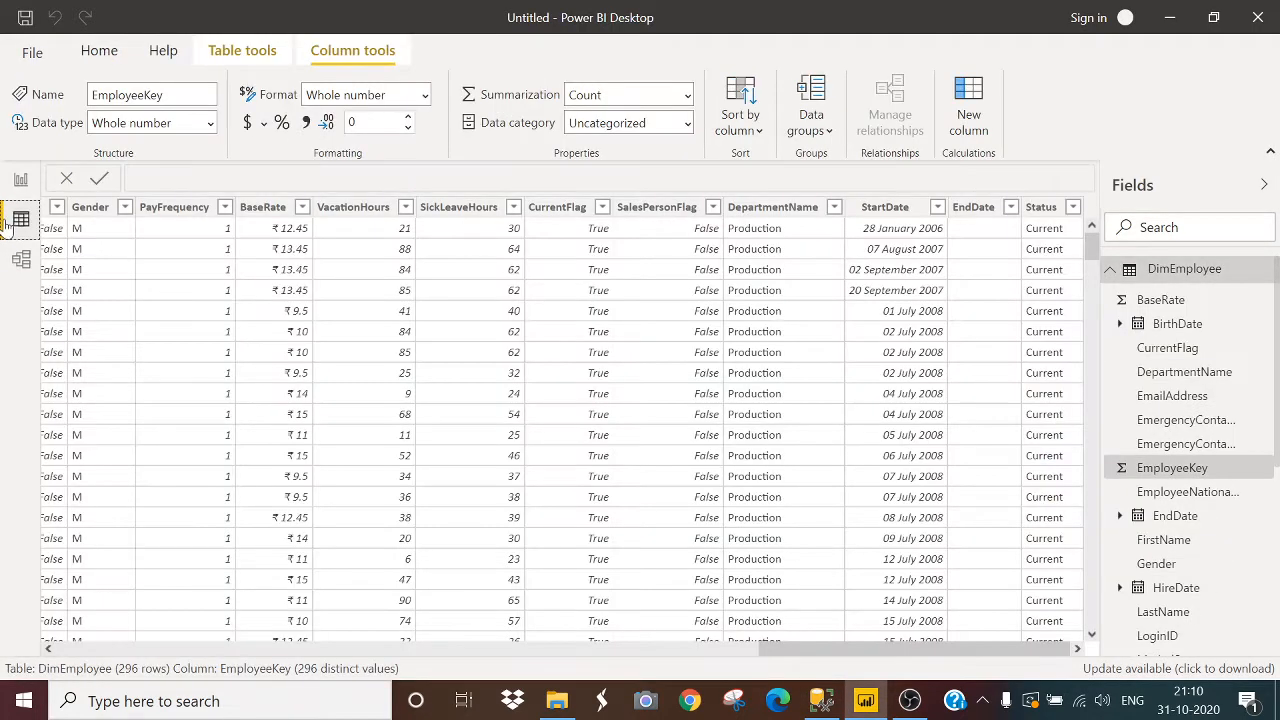
{"action": "left_click", "coordinate": [968, 118]}
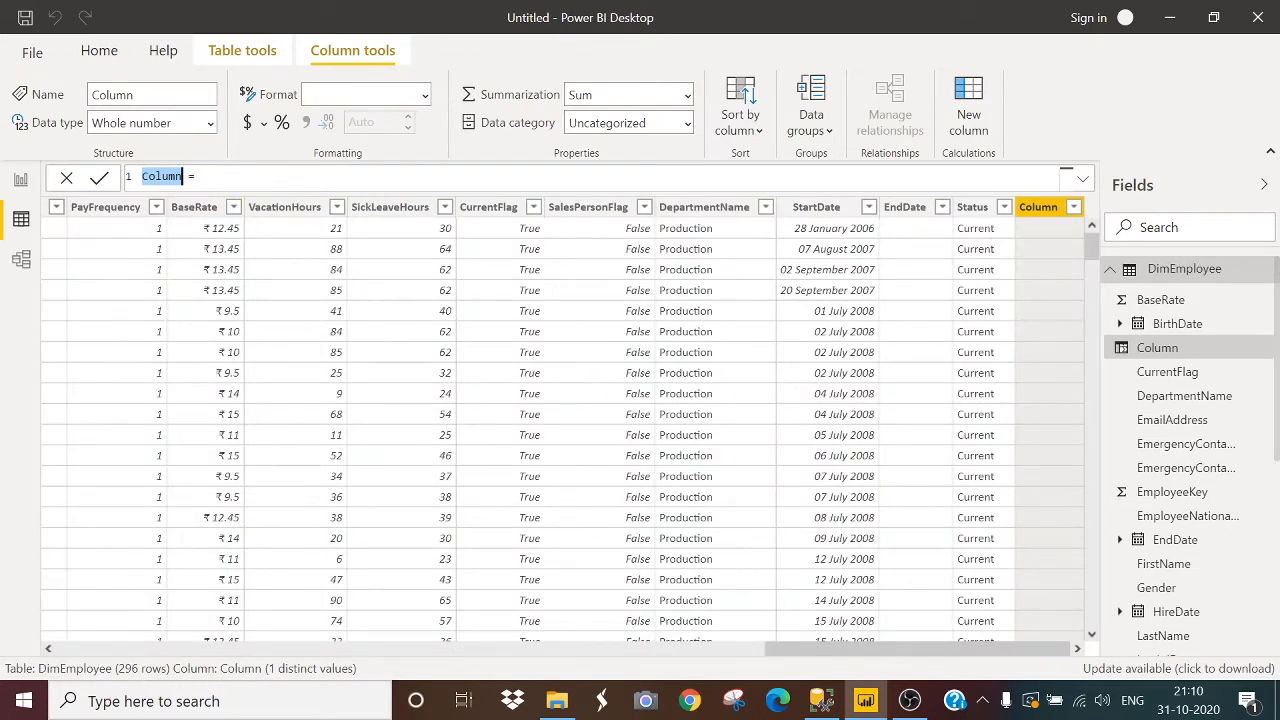
{"action": "type", "text": "Year = yea"}
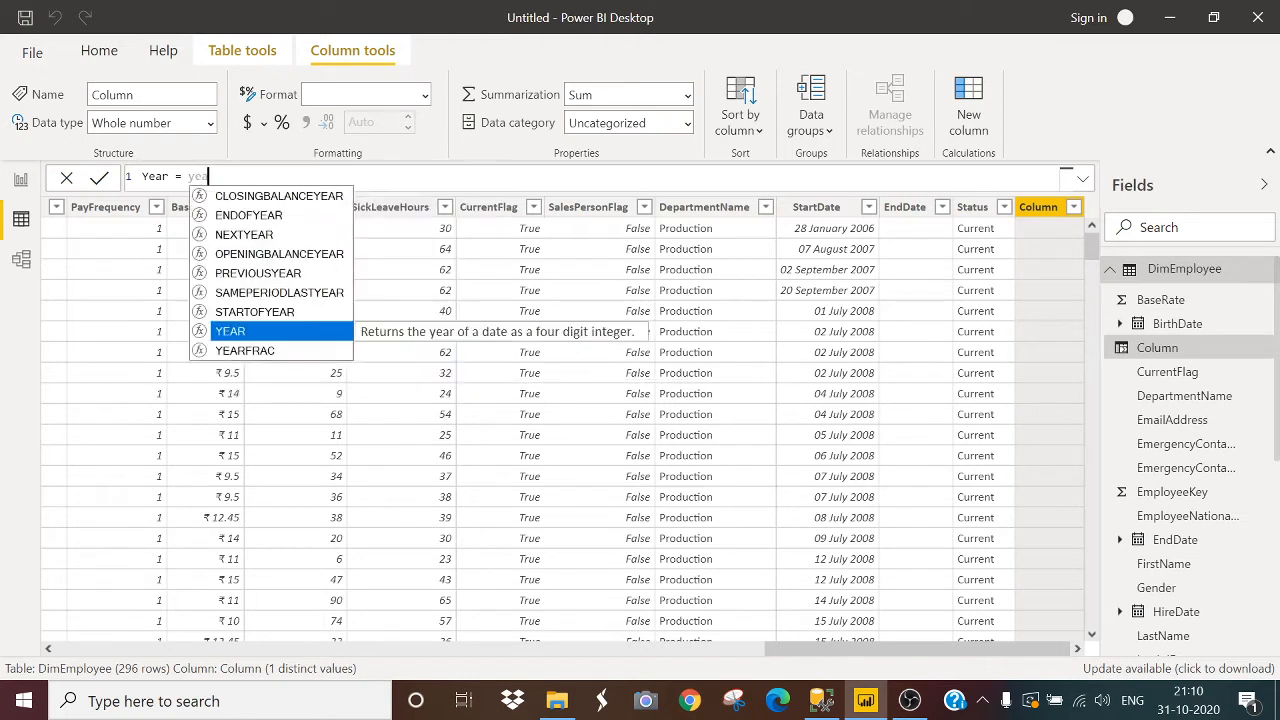
{"action": "type", "text": "r("}
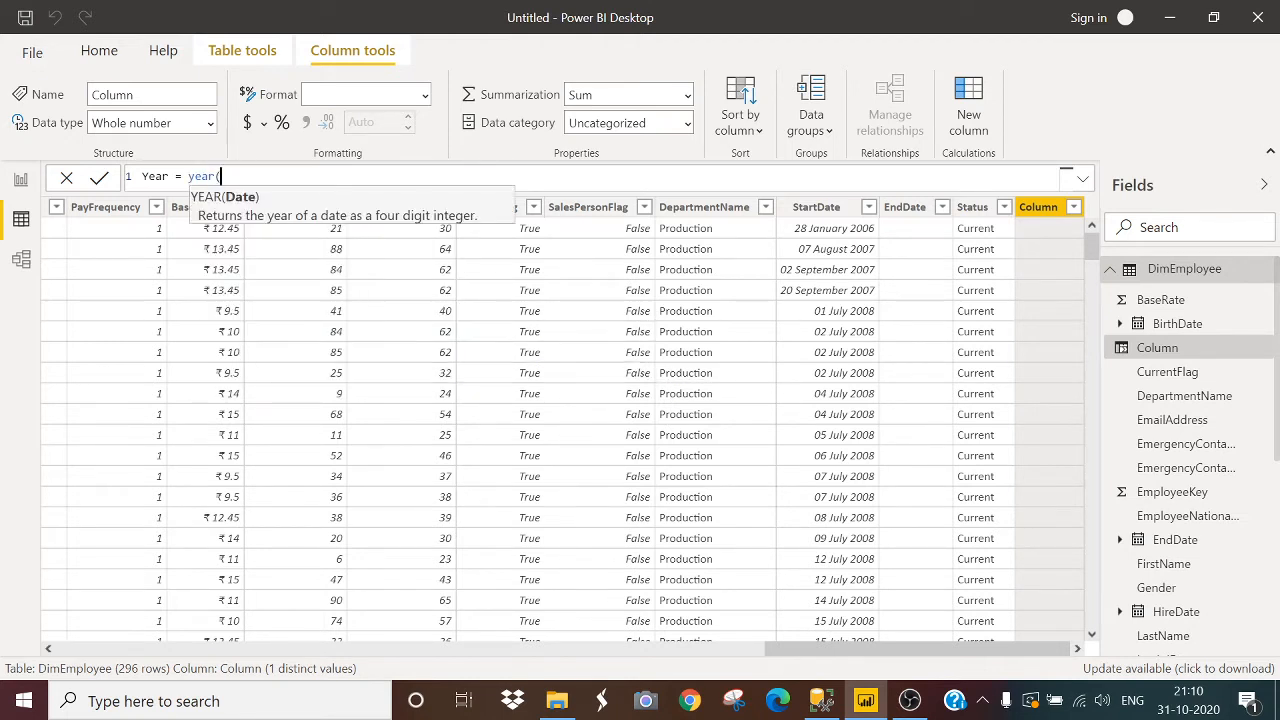
{"action": "type", "text": "bir"}
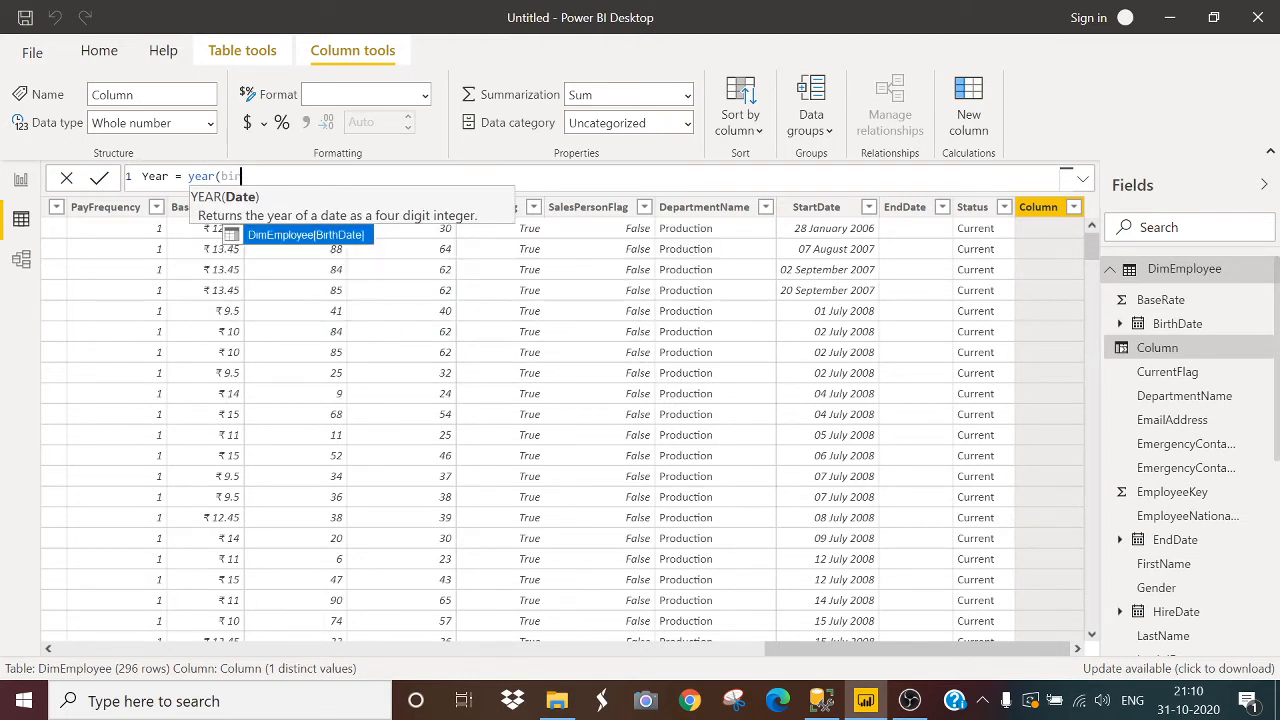
{"action": "key", "text": "Tab"}
{"action": "type", "text": ")"}
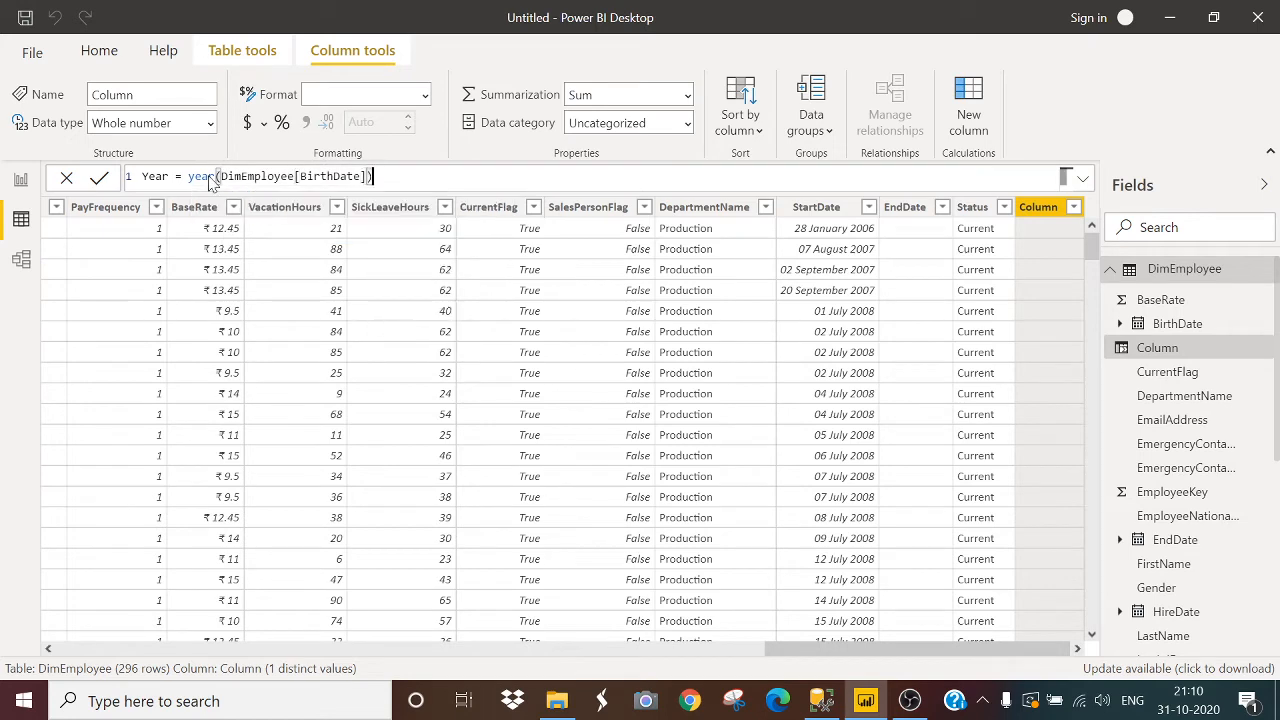
{"action": "key", "text": "Return"}
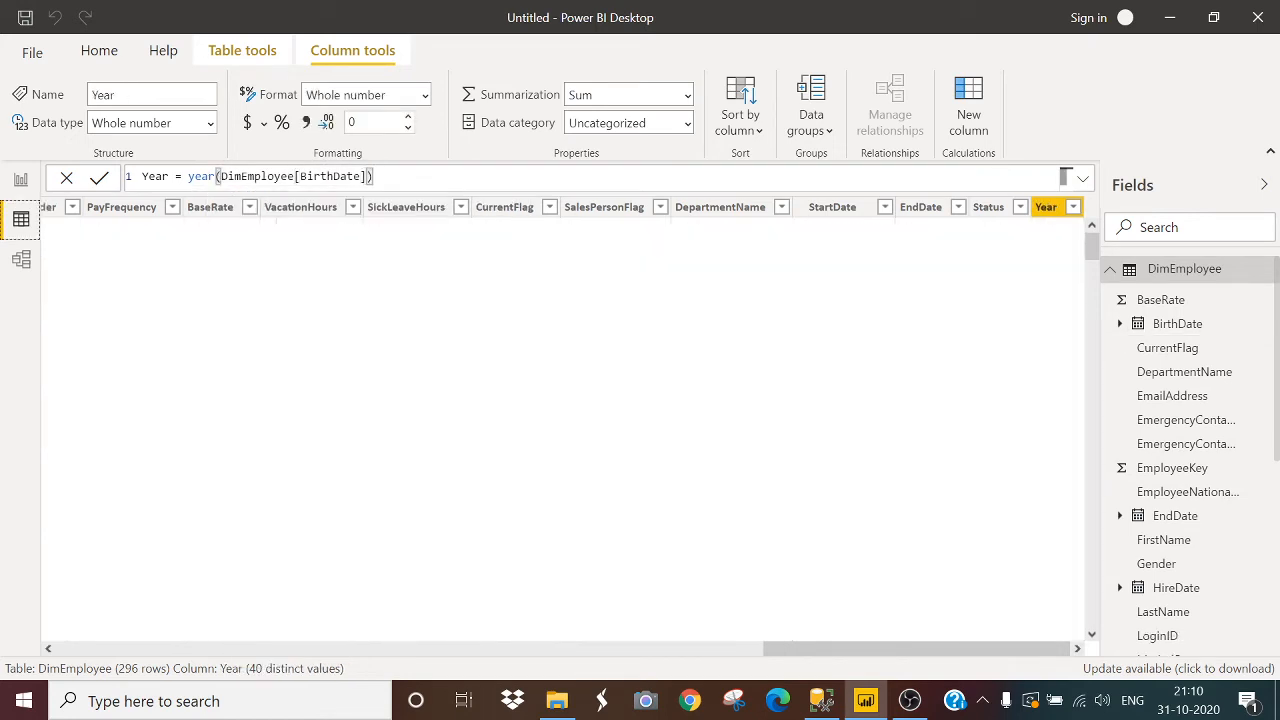
Step: Add the calculated column Month_no = MONTH(DimEmployee[BirthDate]) to the DimEmployee table
{"action": "left_click", "coordinate": [970, 104]}
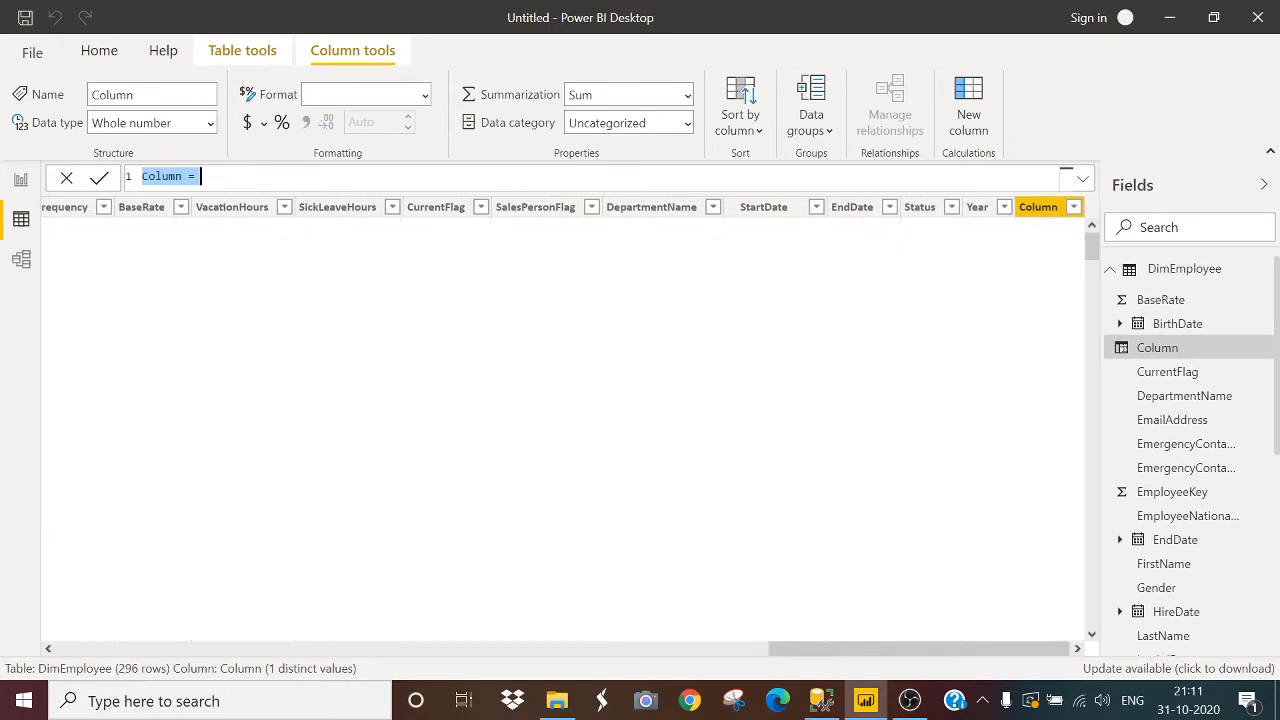
{"action": "type", "text": "Month"}
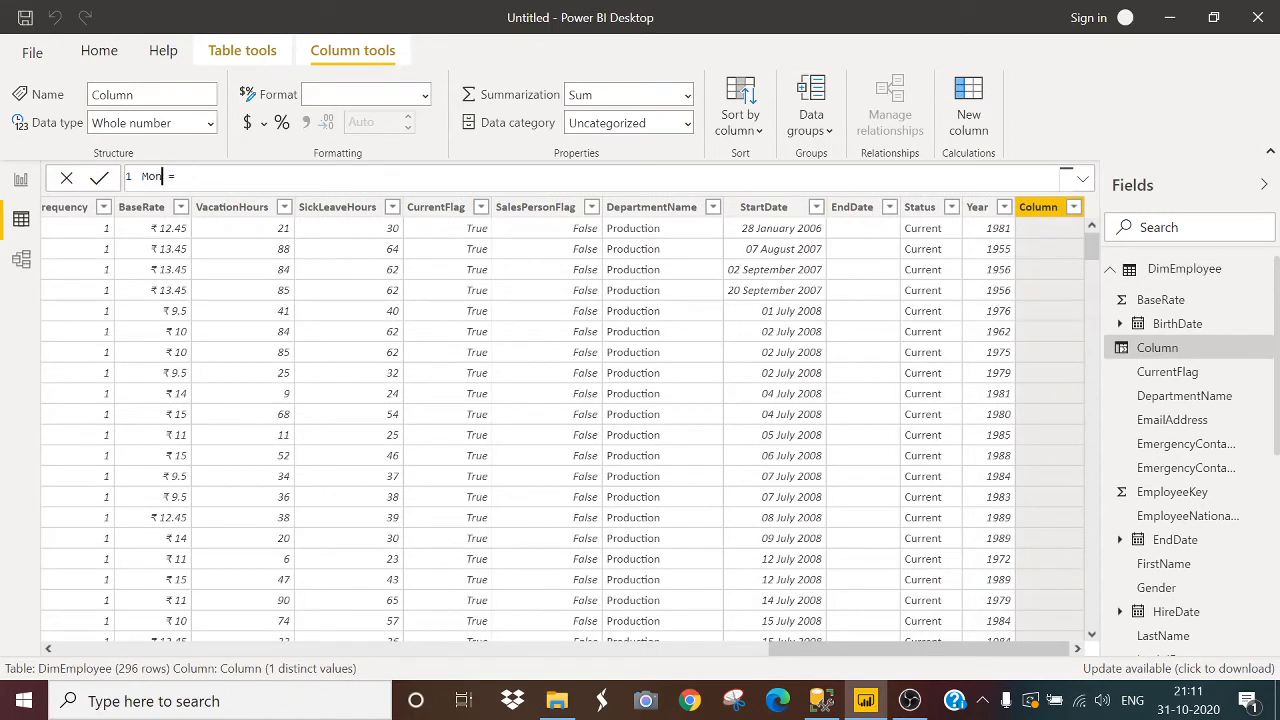
{"action": "type", "text": "_no =mont"}
{"action": "key", "text": "Tab"}
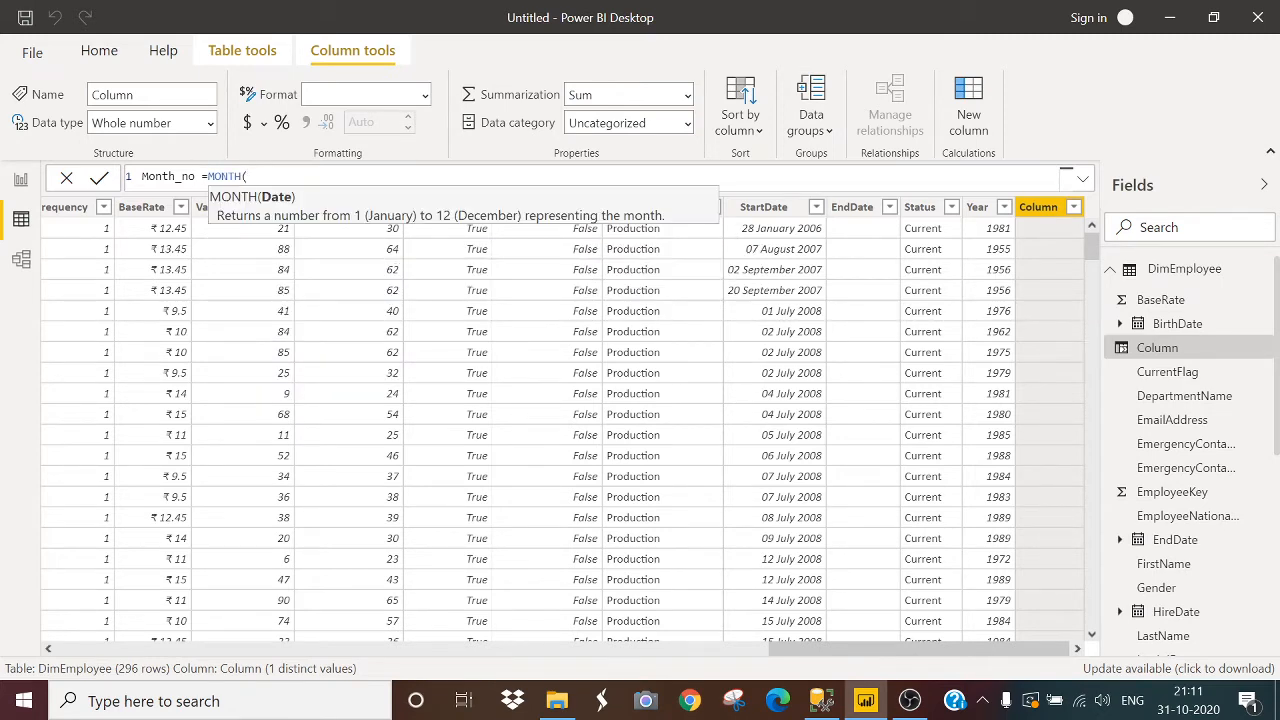
{"action": "type", "text": "bir"}
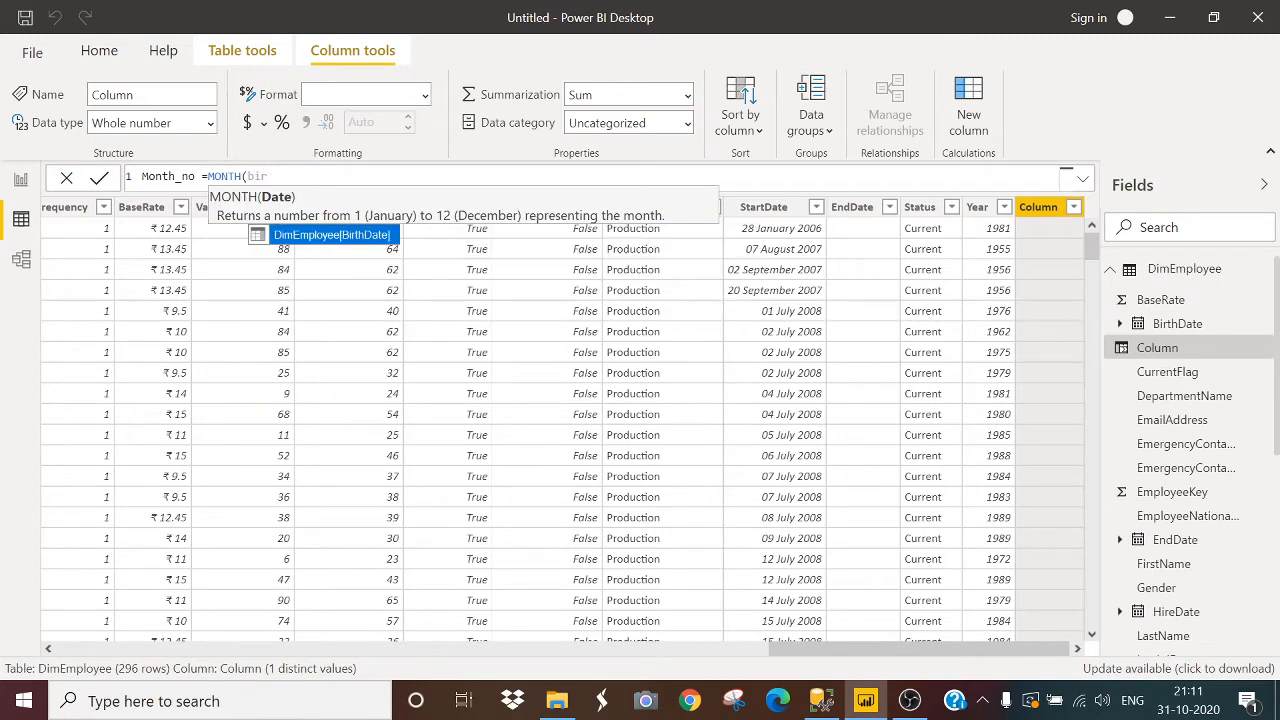
{"action": "key", "text": "Tab"}
{"action": "type", "text": ")"}
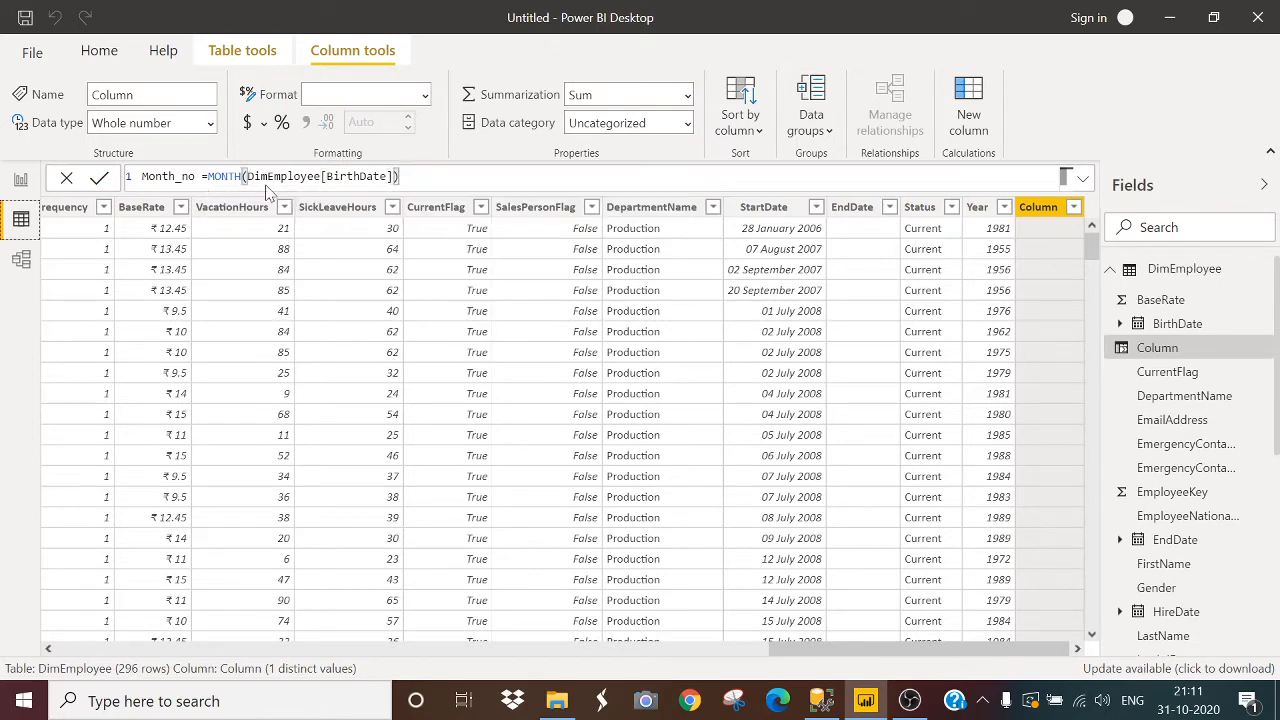
{"action": "key", "text": "Return"}
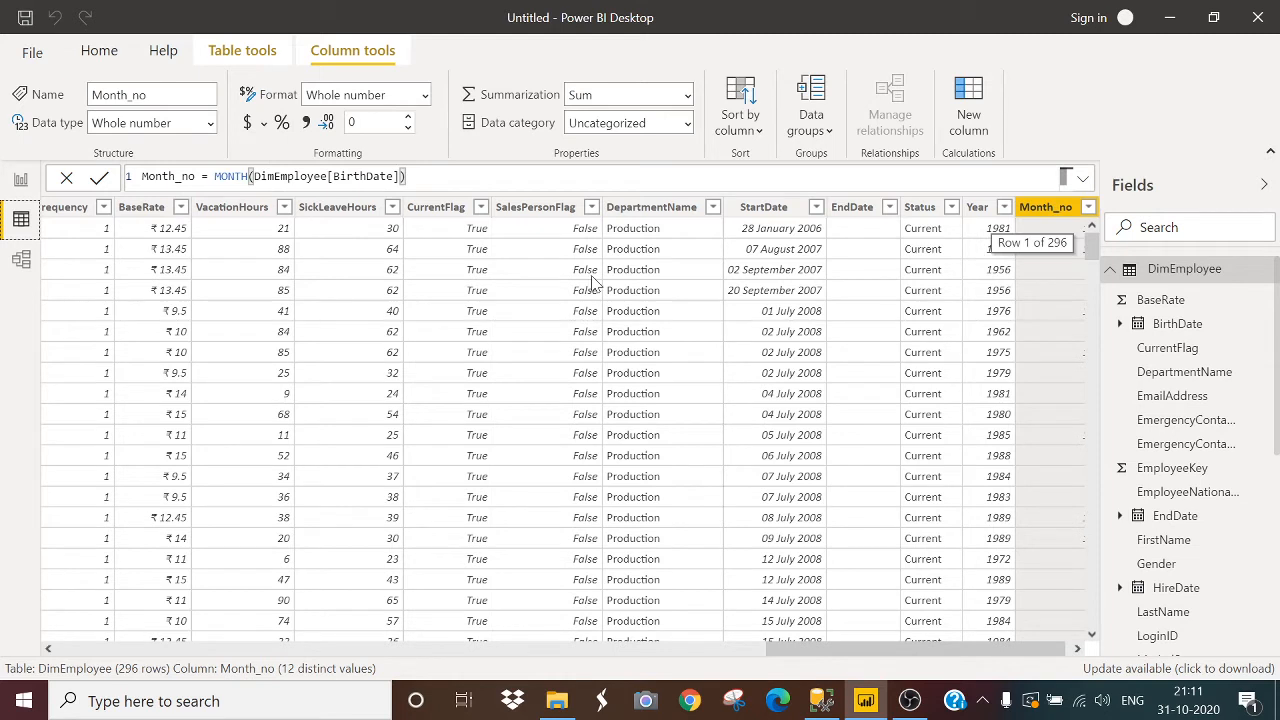
{"action": "left_click_drag", "start_coordinate": [888, 650], "coordinate": [971, 648]}
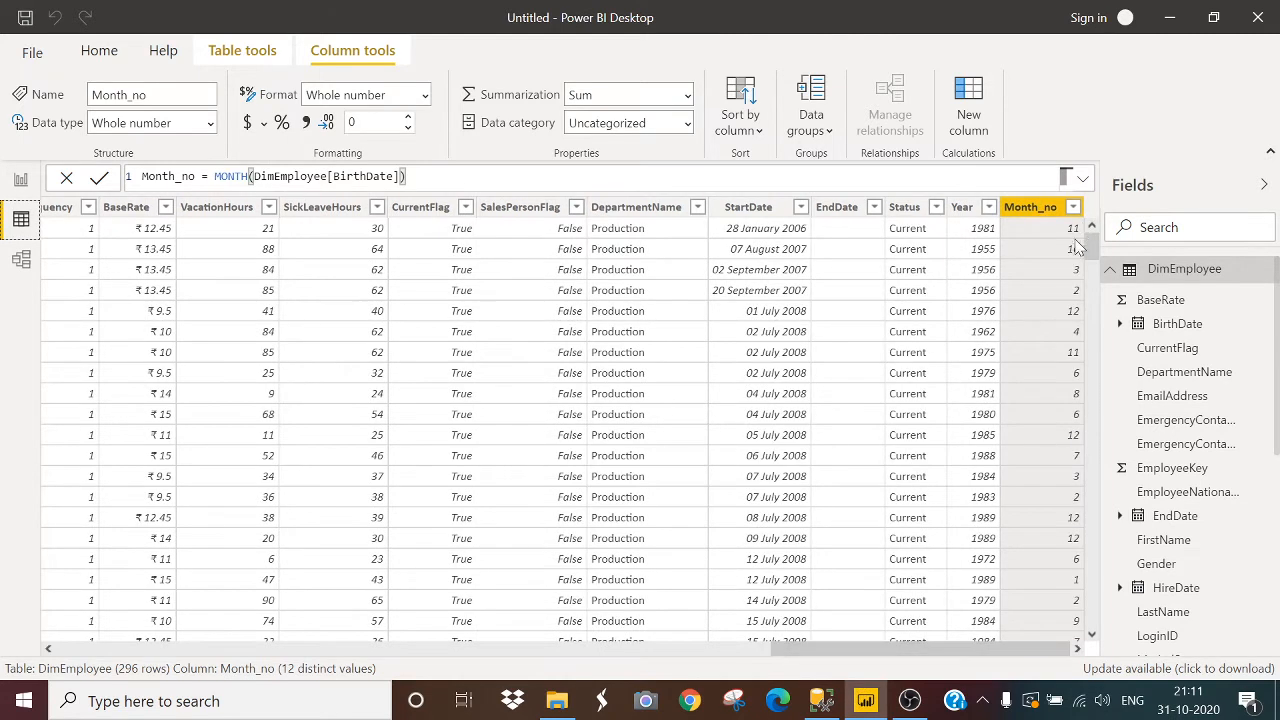
Step: Add the calculated column Day = day(DimEmployee[BirthDate]) to the DimEmployee table
{"action": "left_click", "coordinate": [974, 108]}
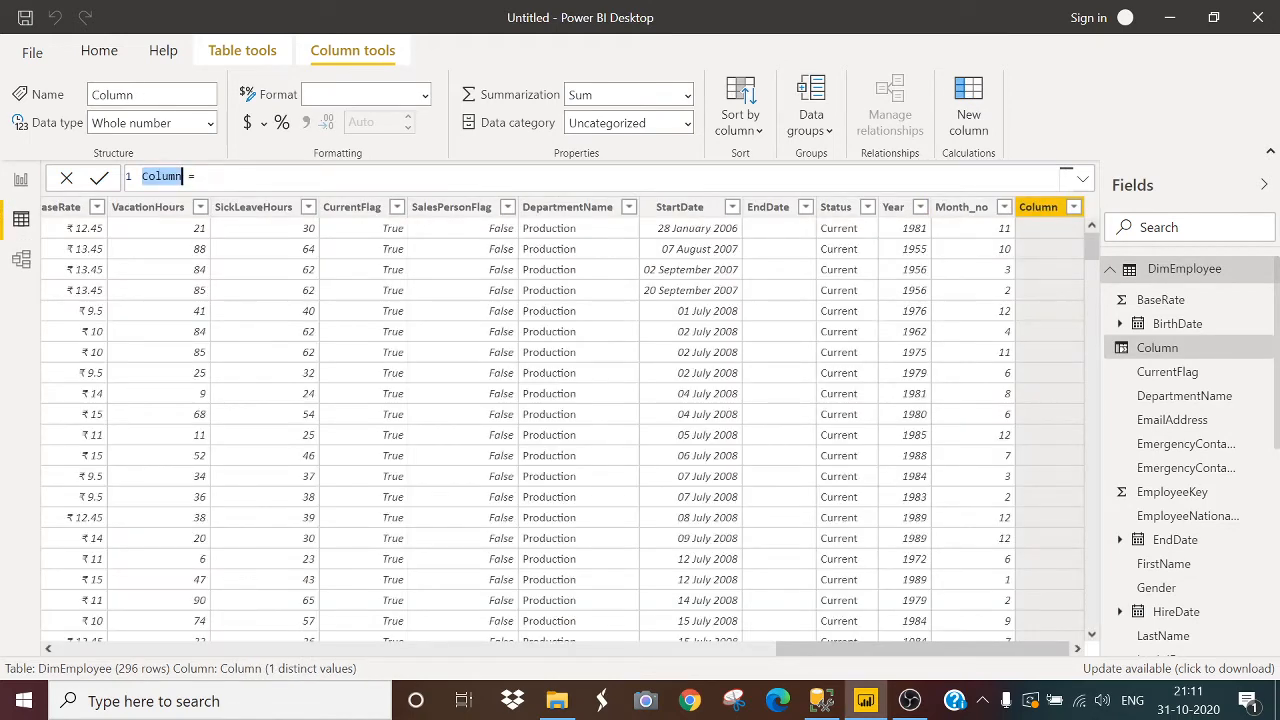
{"action": "type", "text": "Day"}
{"action": "key", "text": "End"}
{"action": "type", "text": "day"}
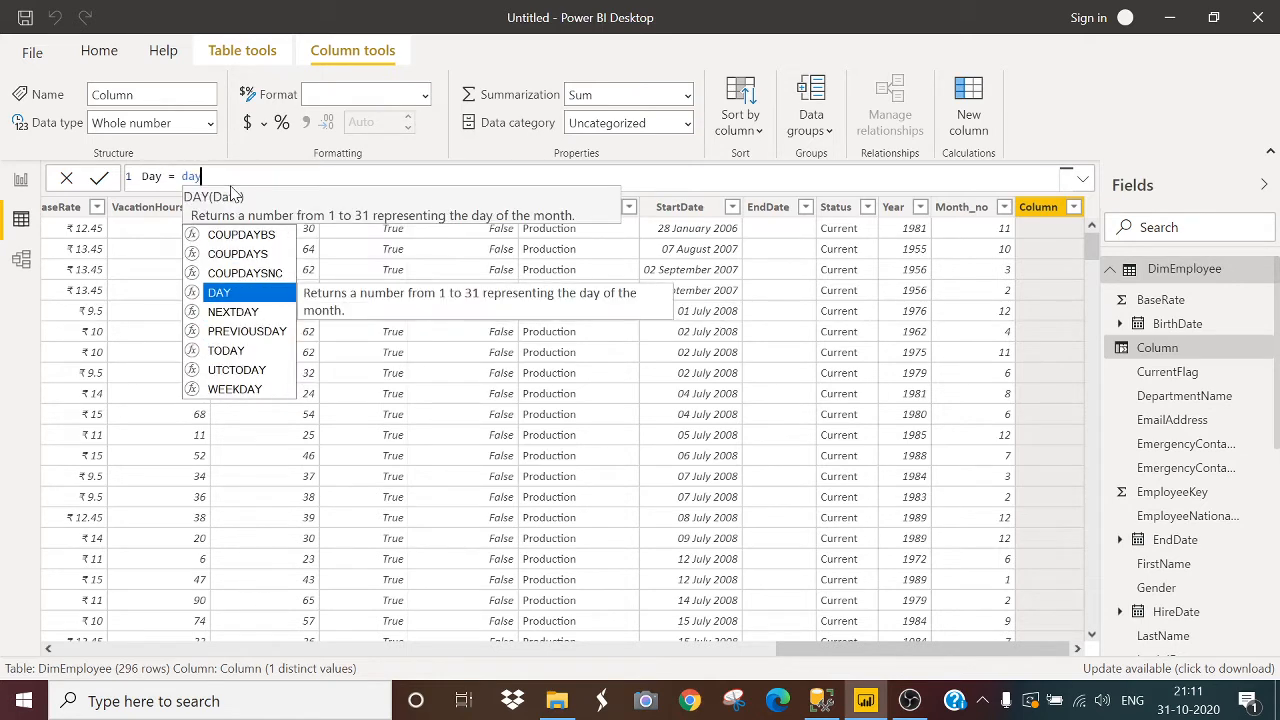
{"action": "type", "text": "("}
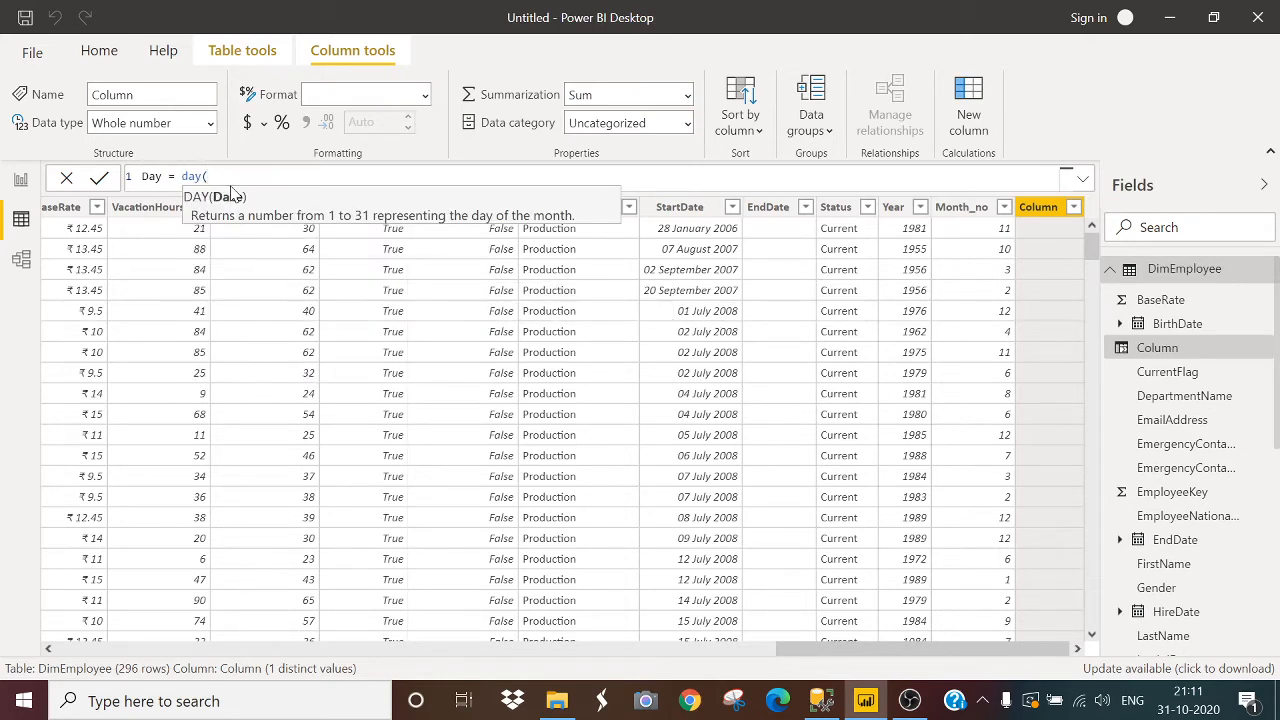
{"action": "type", "text": "bir"}
{"action": "key", "text": "Tab"}
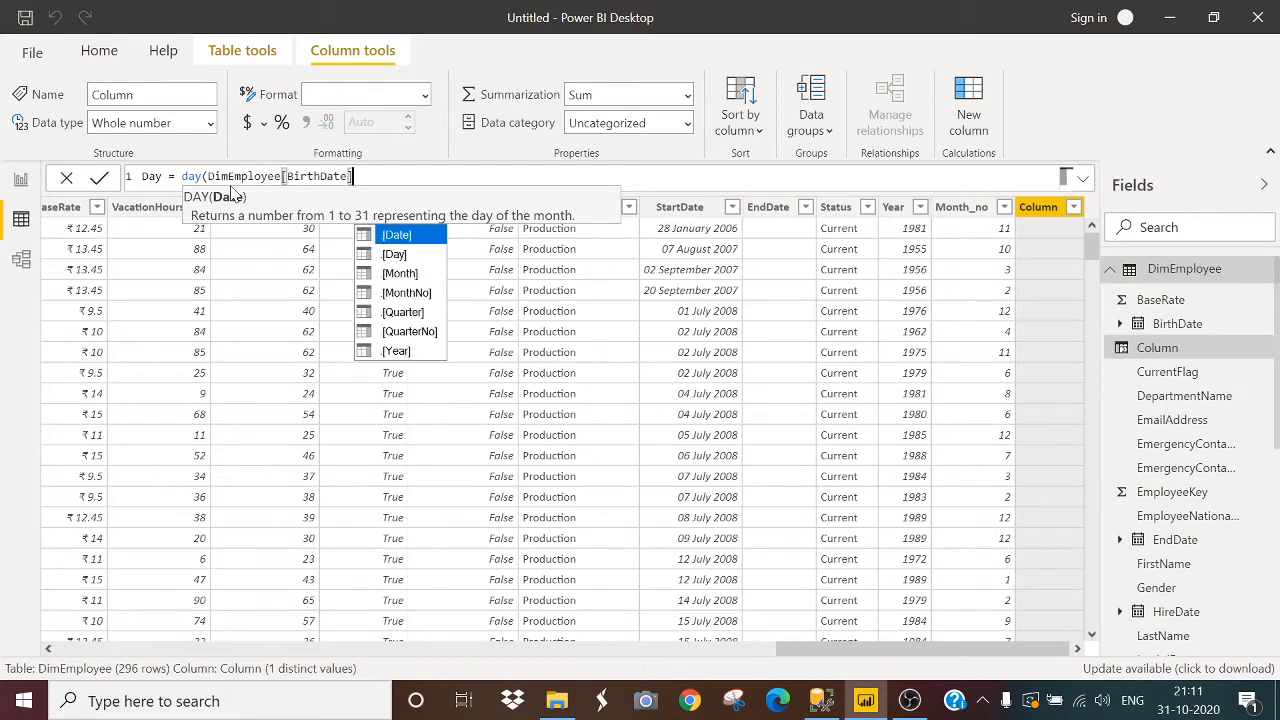
{"action": "type", "text": ")"}
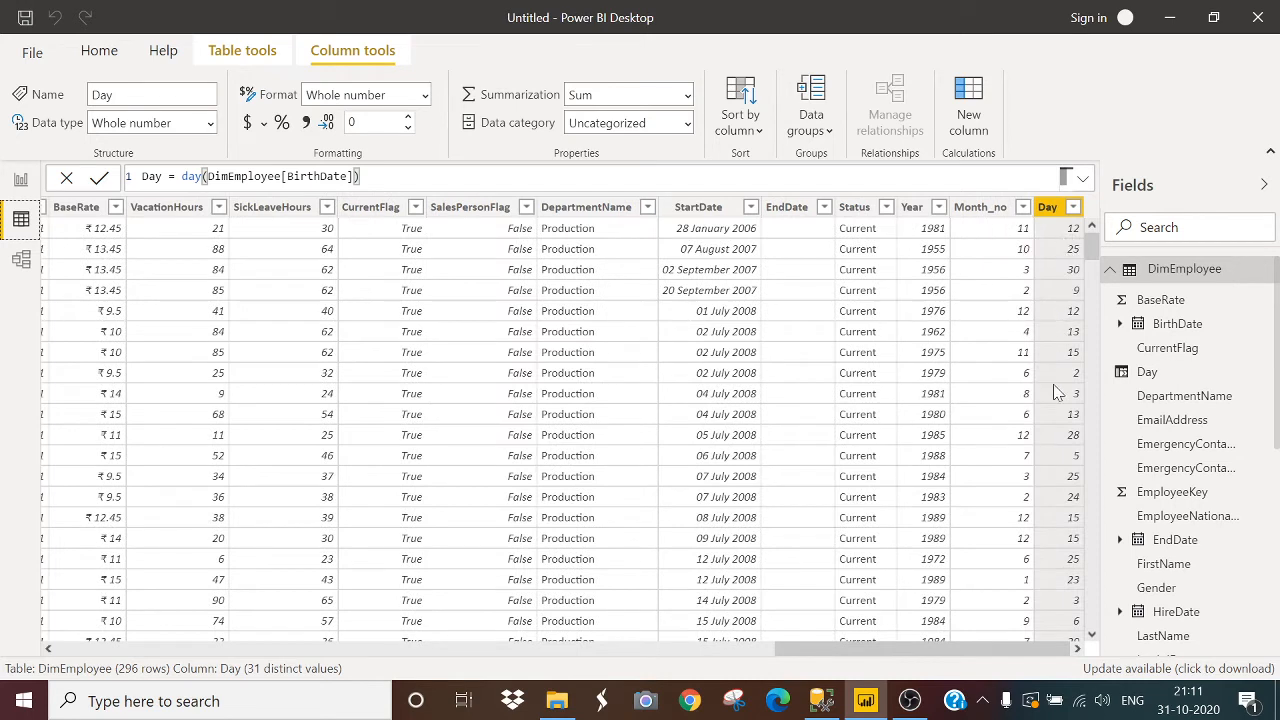
Step: Add the calculated column Month_name = FORMAT(DimEmployee[BirthDate],"MMMM") to the DimEmployee table
{"action": "left_click", "coordinate": [983, 117]}
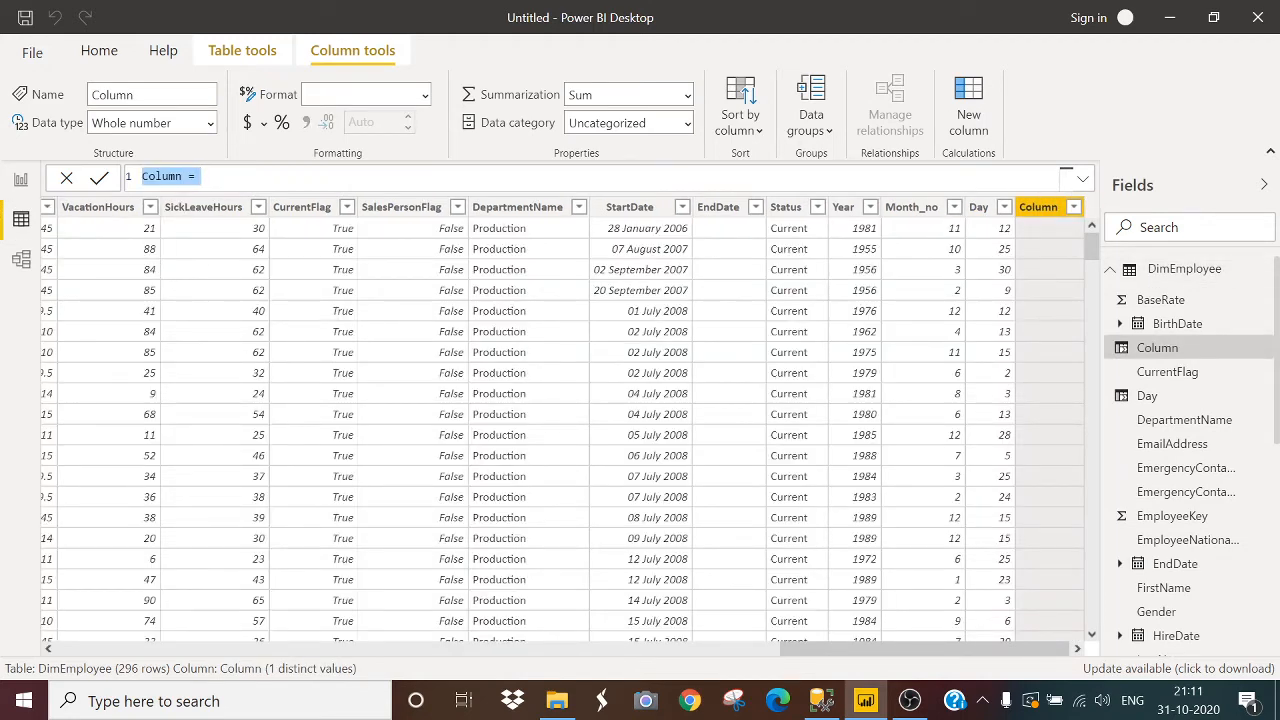
{"action": "type", "text": "Month"}
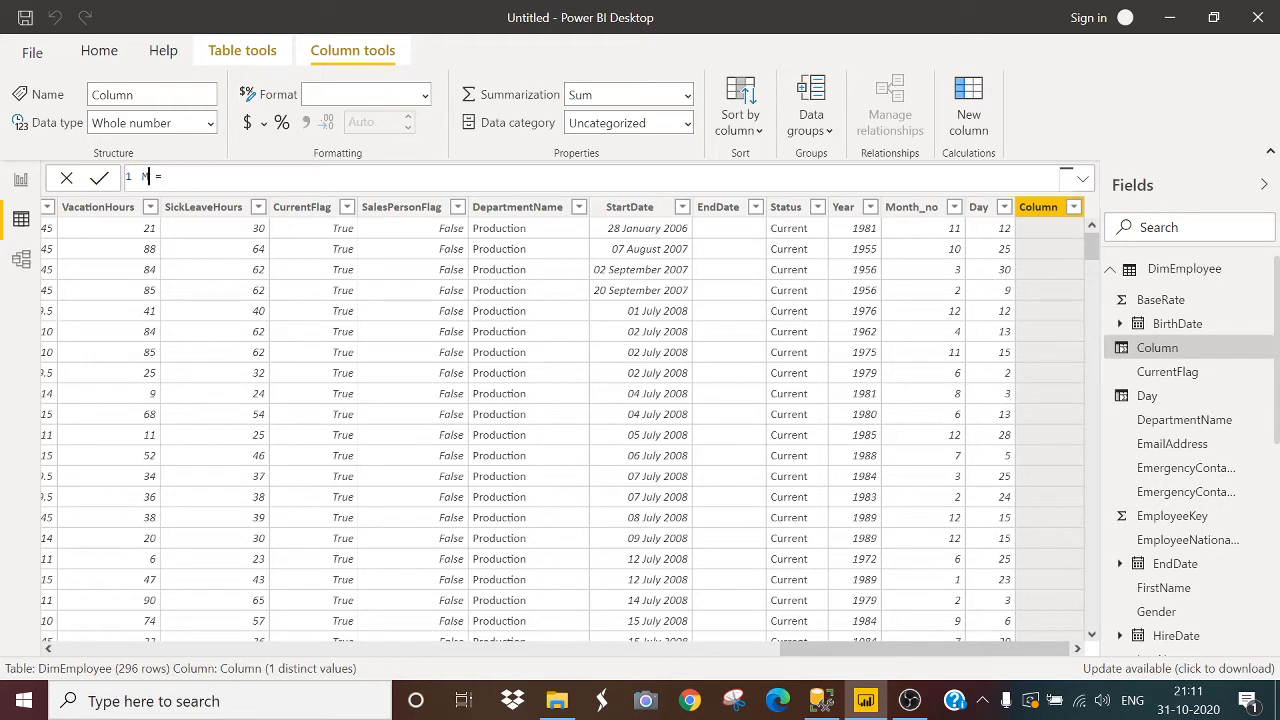
{"action": "type", "text": "_name = fo"}
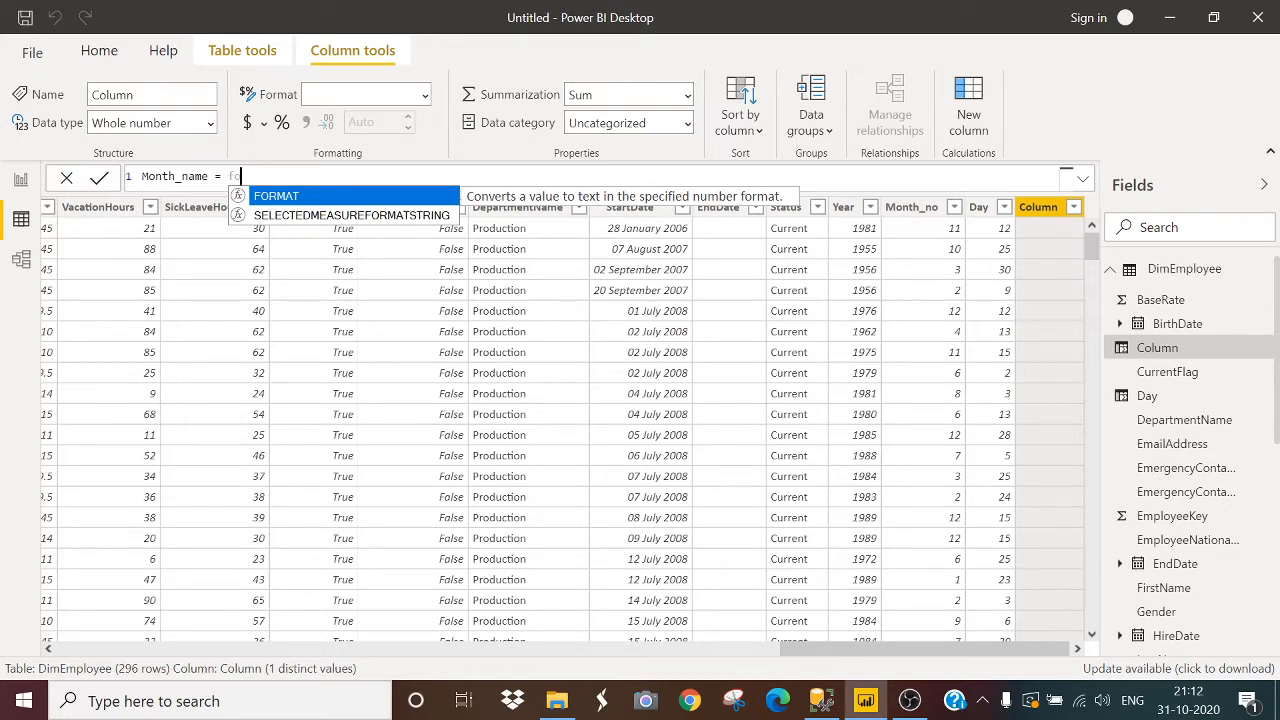
{"action": "key", "text": "Tab"}
{"action": "type", "text": "bi"}
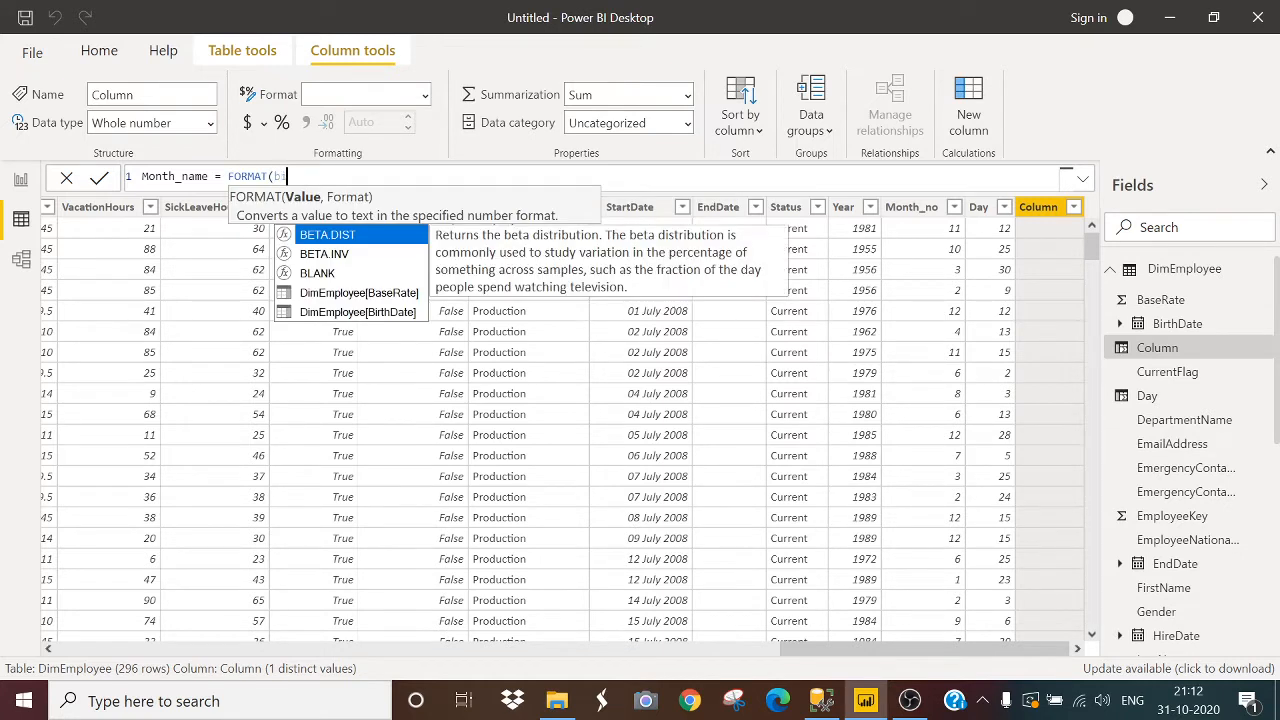
{"action": "key", "text": "Tab"}
{"action": "type", "text": ","}
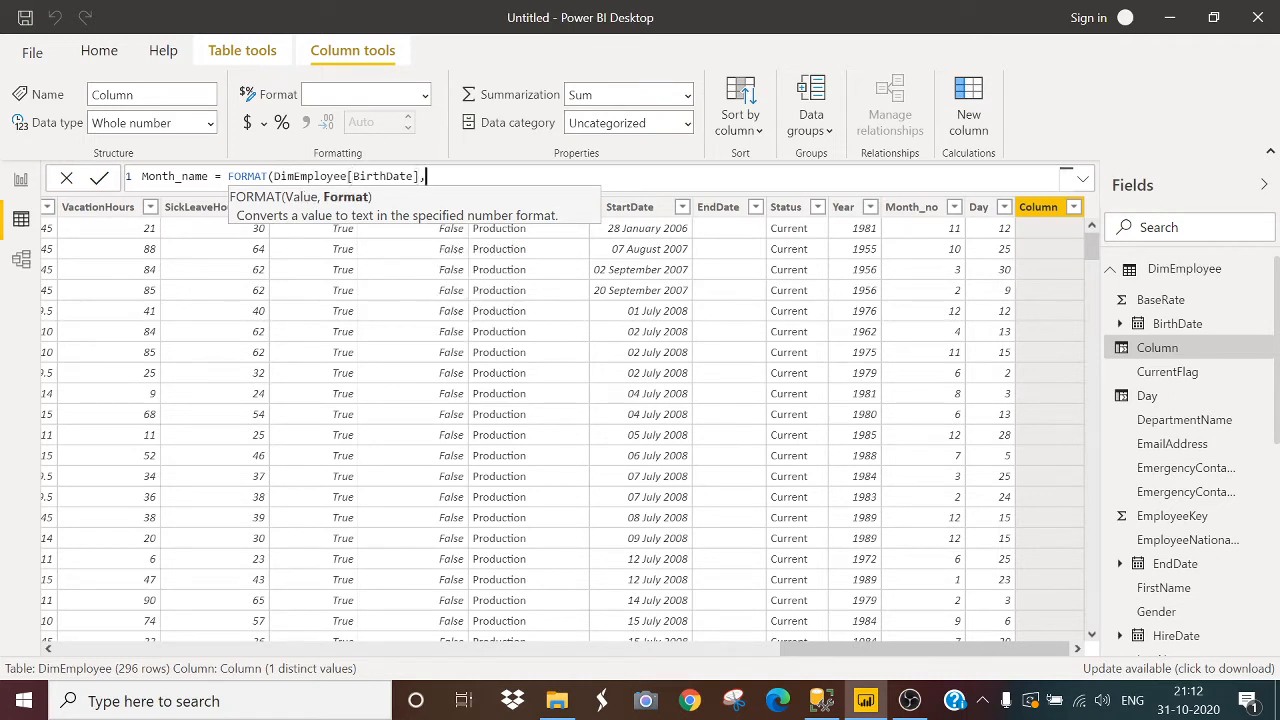
{"action": "type", "text": "\"MMMM\")"}
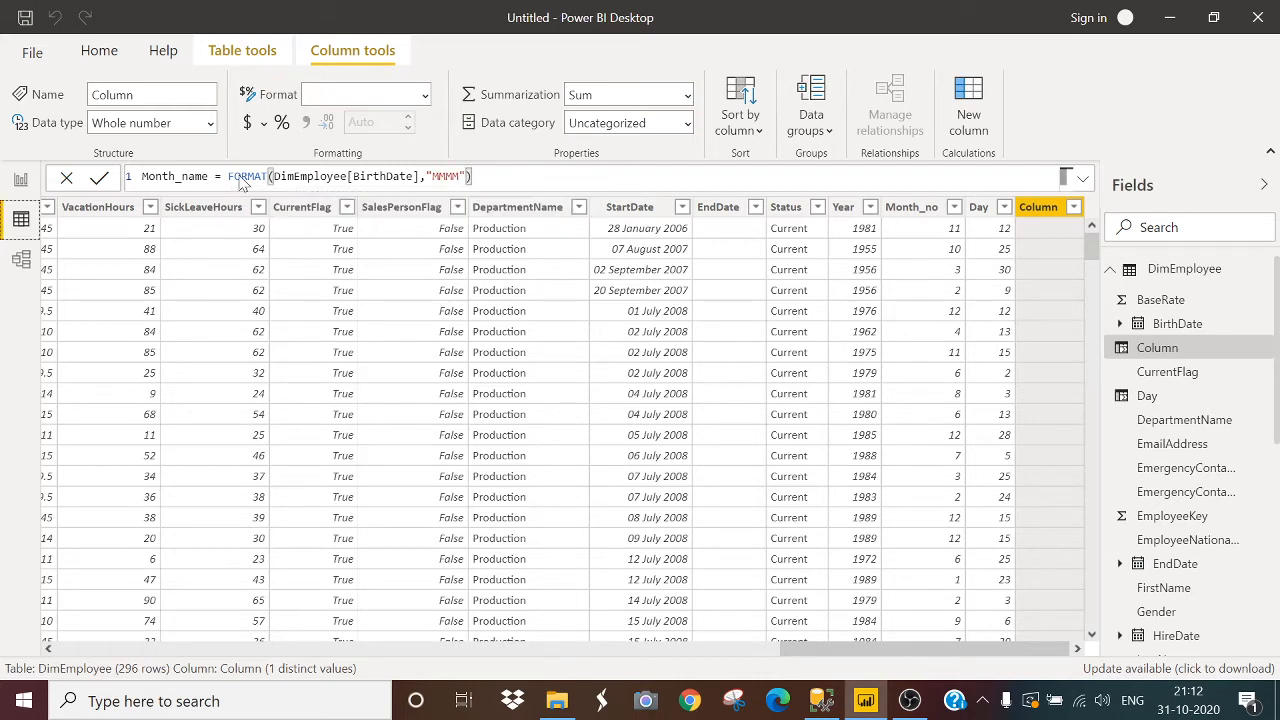
{"action": "key", "text": "Return"}
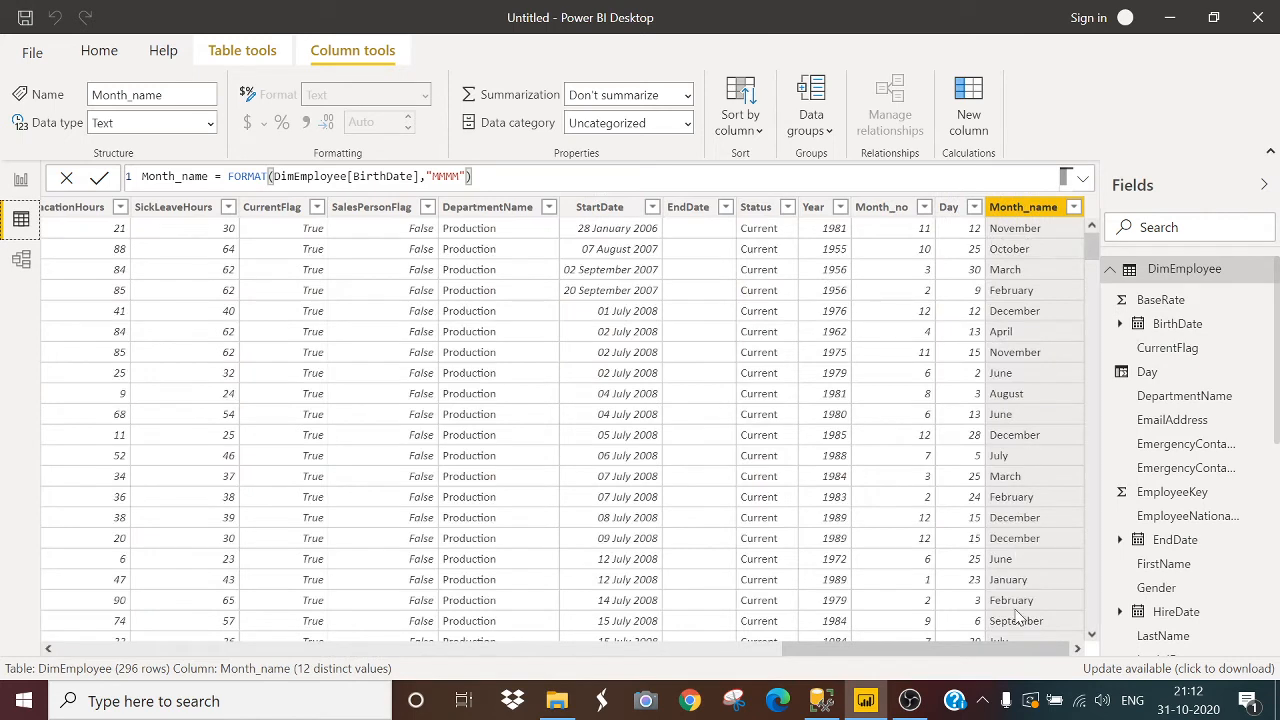
Step: Add the calculated column Weekday_no = WEEKDAY(DimEmployee[BirthDate]) to the DimEmployee table
{"action": "left_click", "coordinate": [979, 110]}
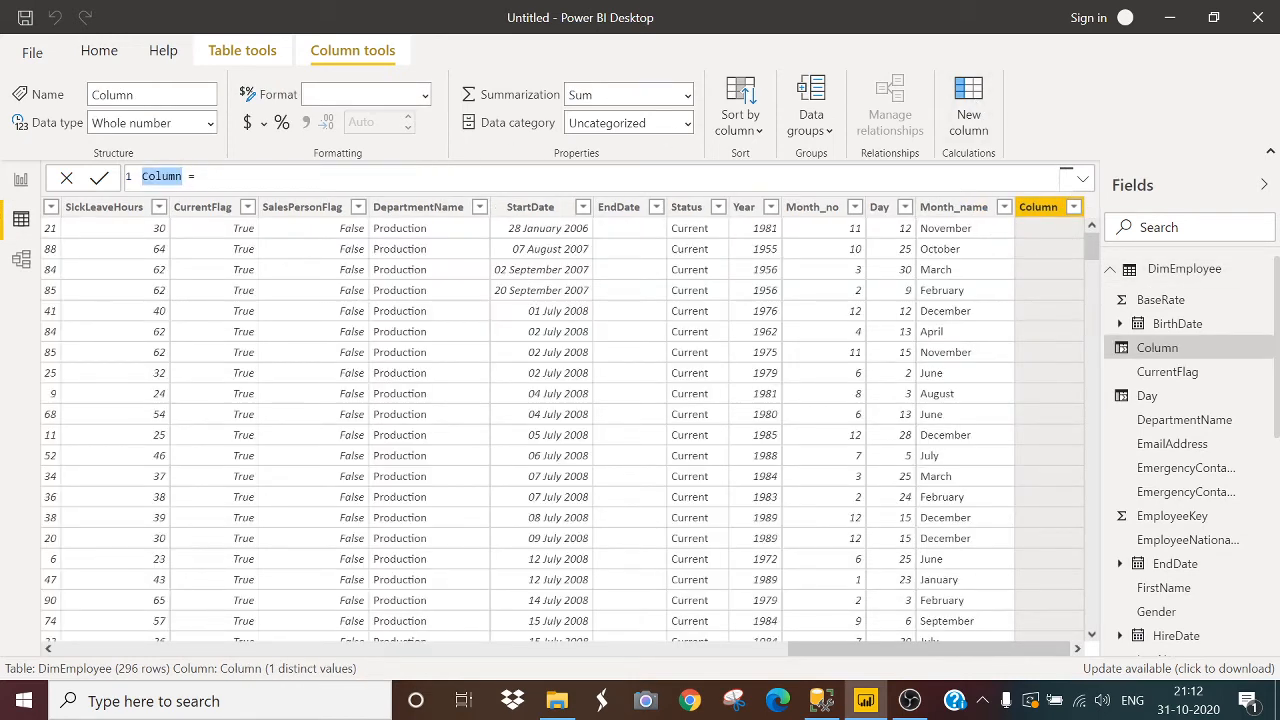
{"action": "type", "text": "Weekda"}
{"action": "type", "text": "y_no"}
{"action": "type", "text": "weekd"}
{"action": "key", "text": "Tab"}
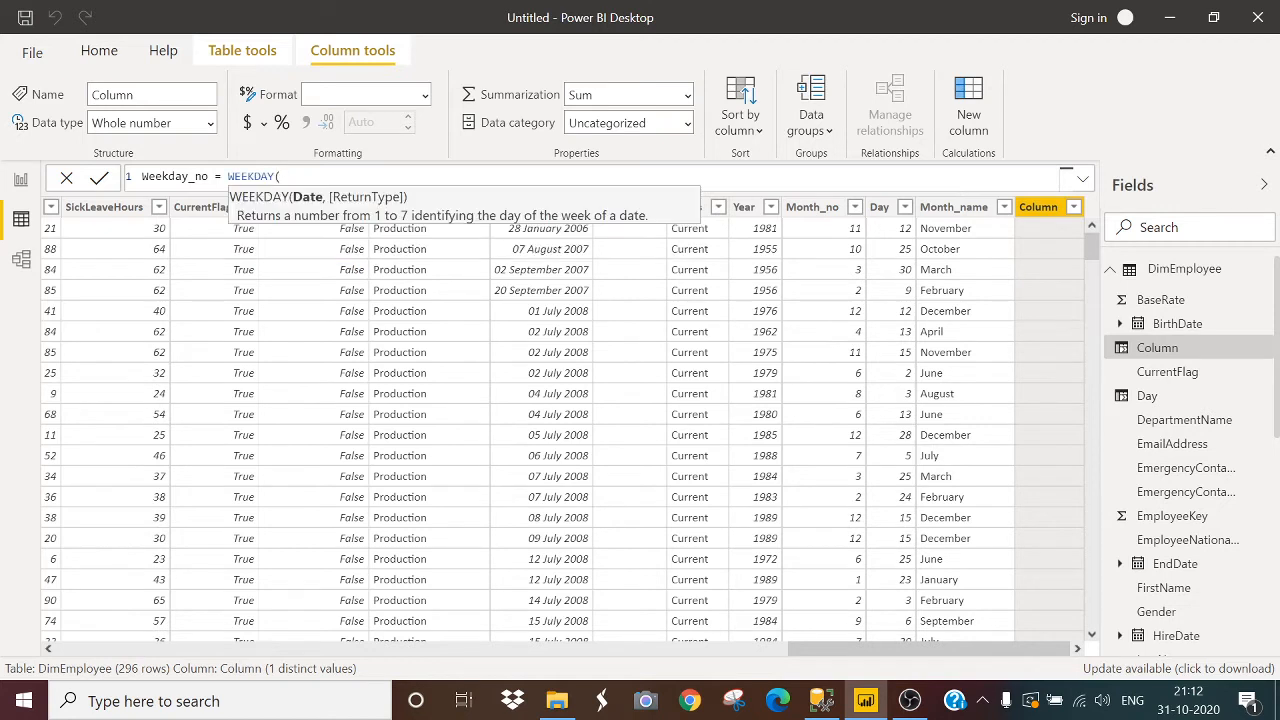
{"action": "type", "text": "bir"}
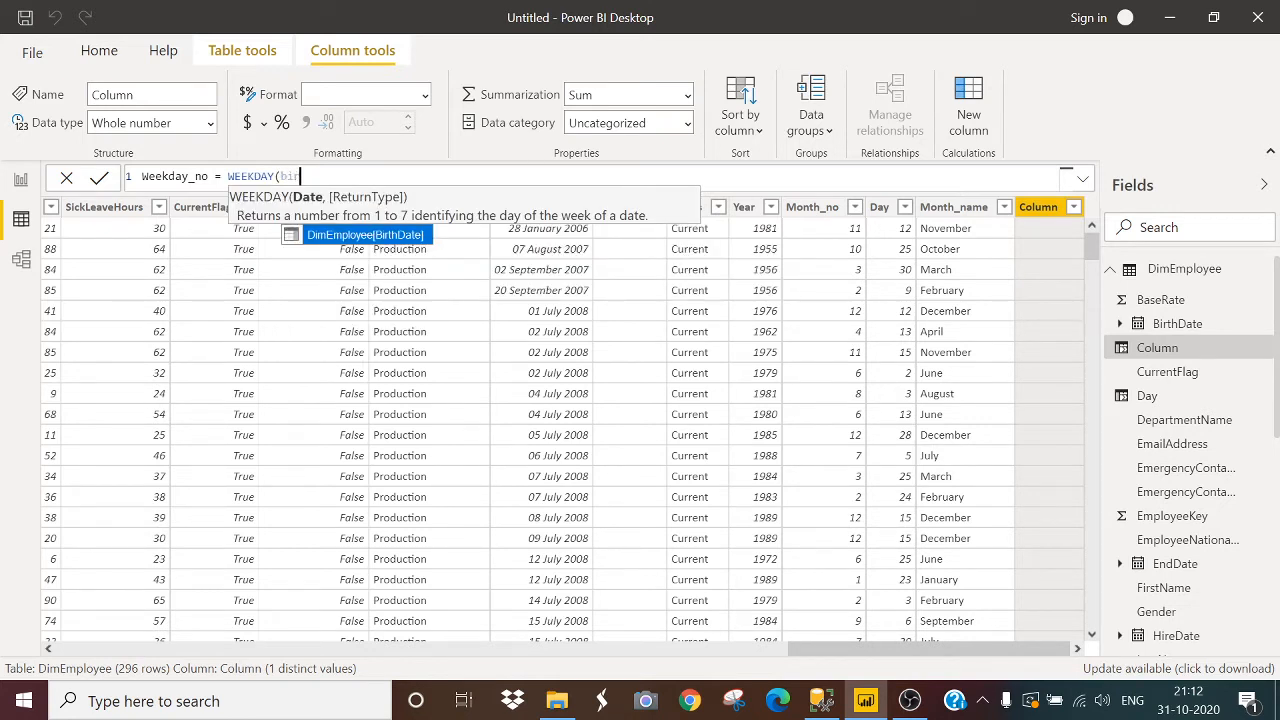
{"action": "key", "text": "Tab"}
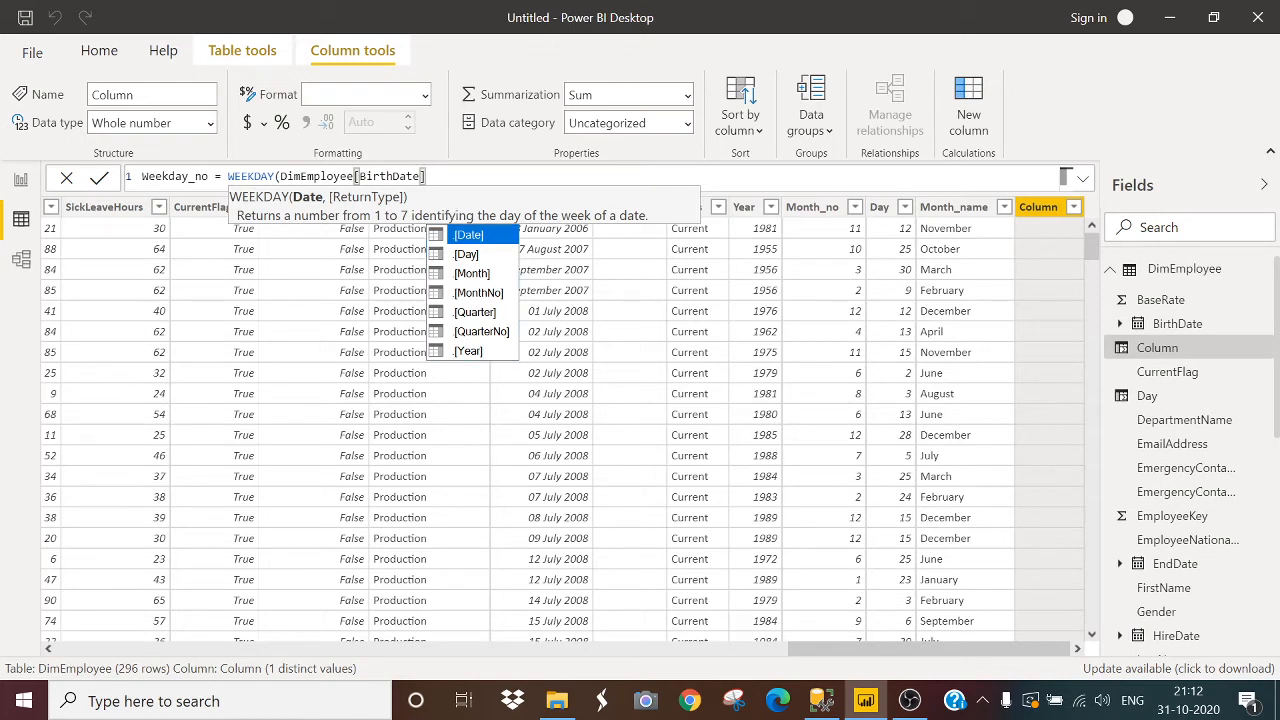
{"action": "type", "text": ")"}
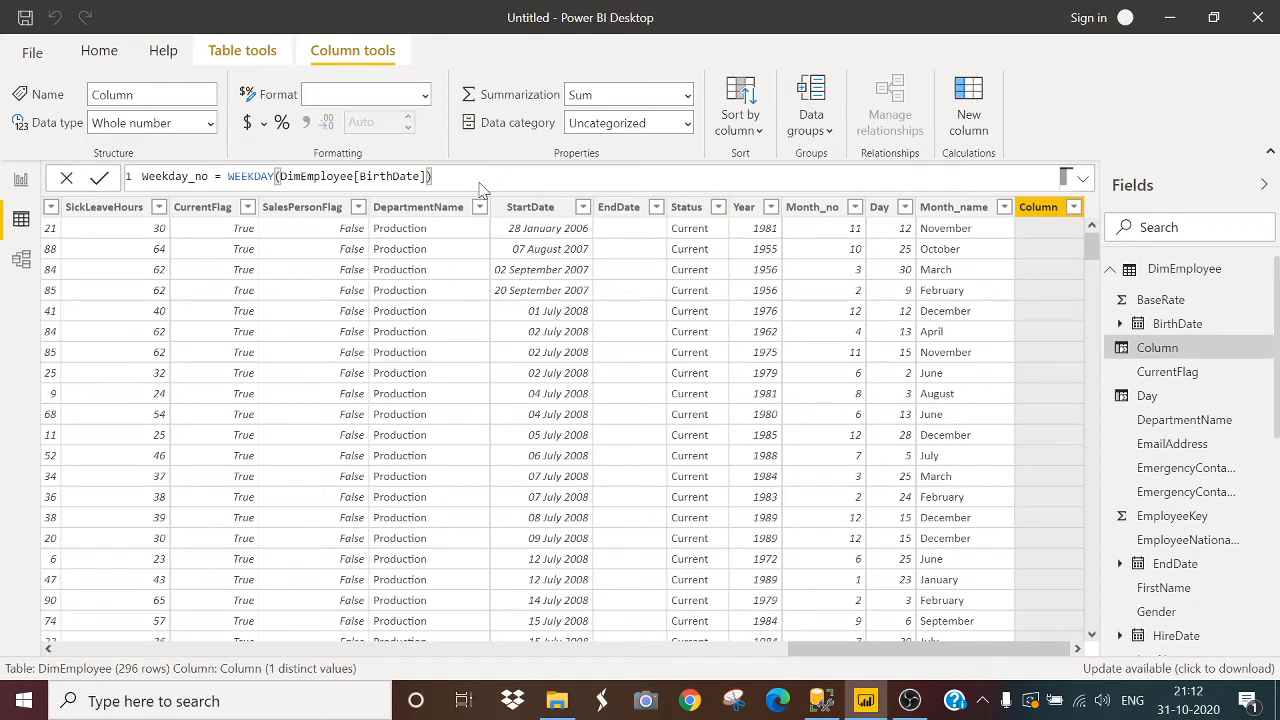
{"action": "key", "text": "Return"}
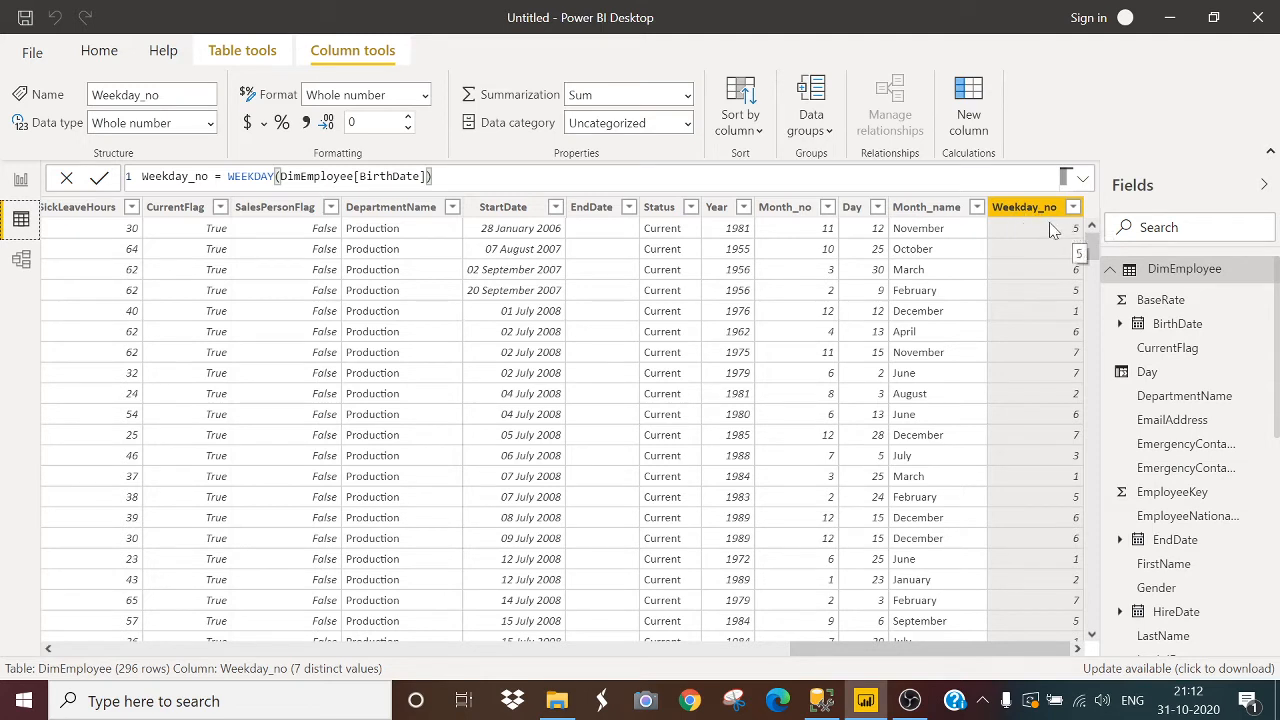
Step: Add a calculated column named Weekdau_name to DimEmployee with the formula FORMAT(DimEmployee[BirthDate],"DDDD")
{"action": "left_click", "coordinate": [976, 90]}
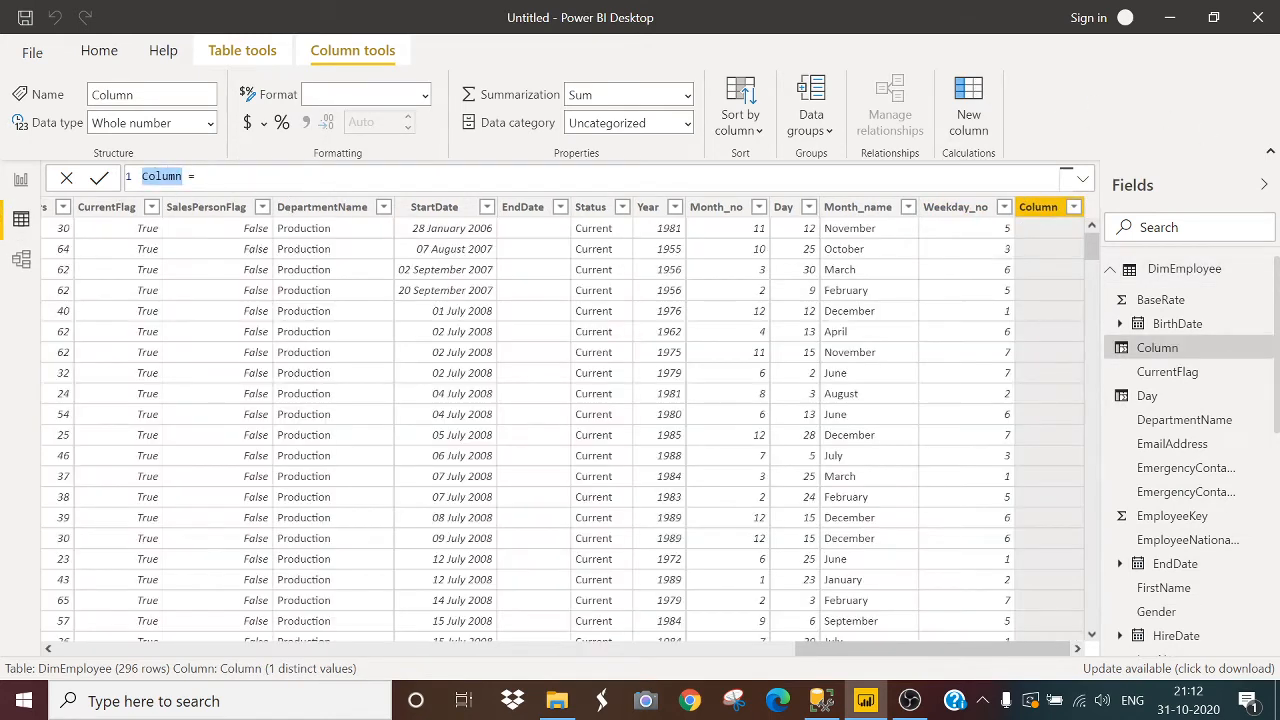
{"action": "type", "text": "Weekda"}
{"action": "type", "text": "u_name"}
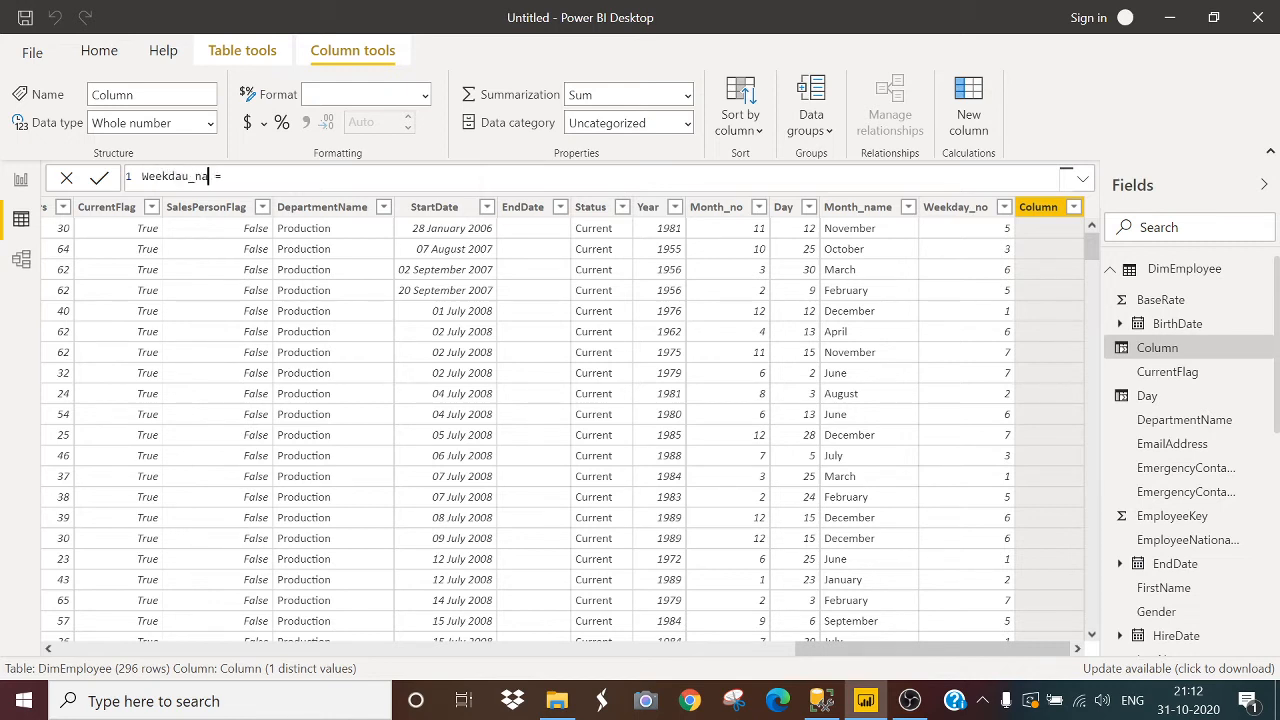
{"action": "type", "text": "FORMAT("}
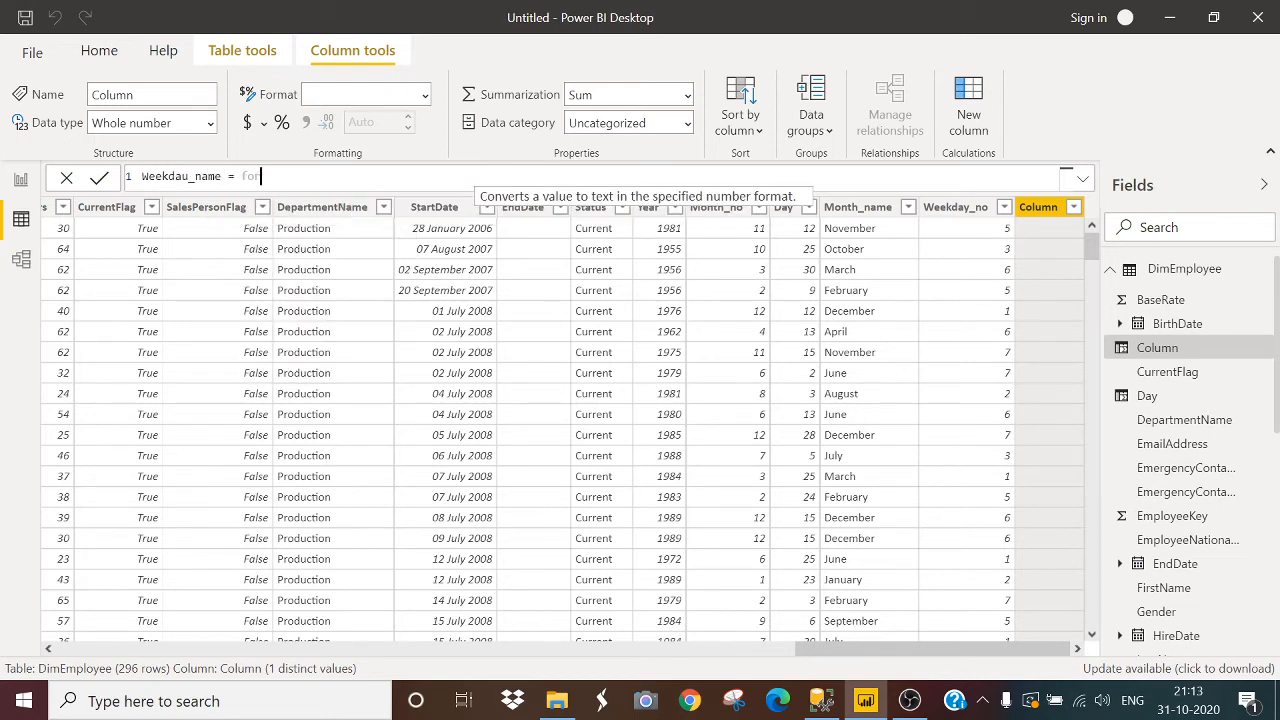
{"action": "type", "text": "bir"}
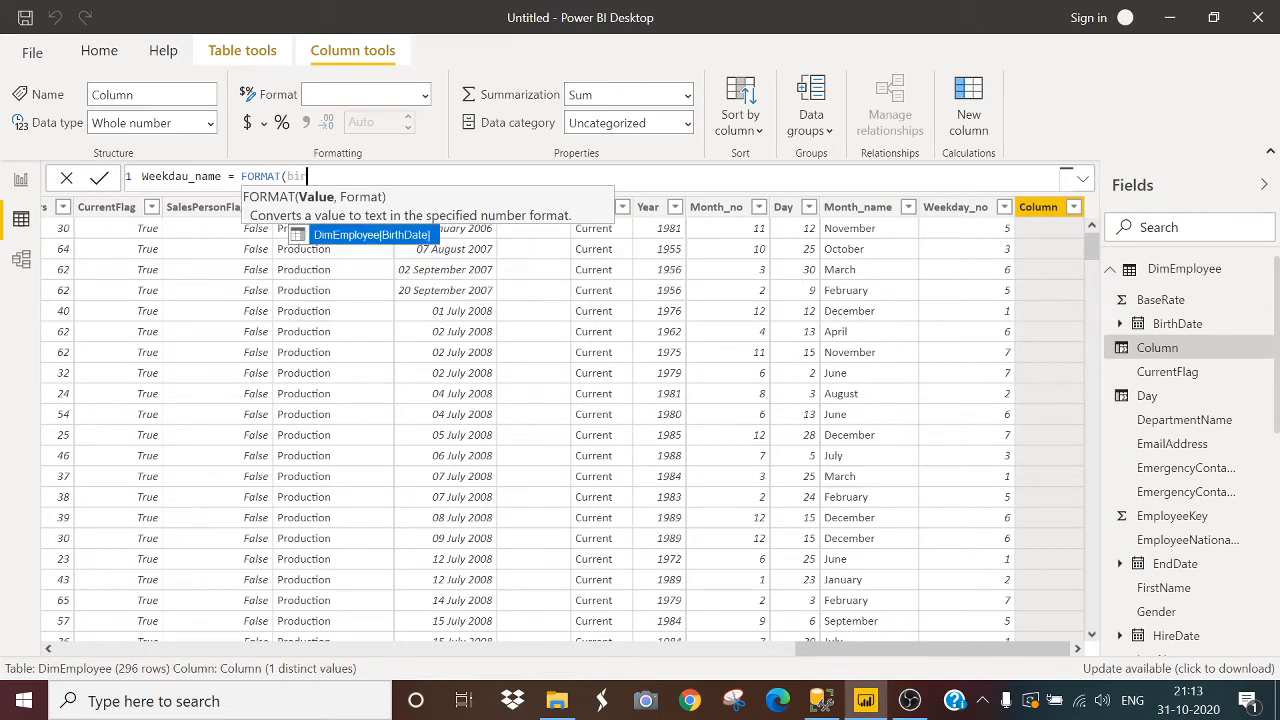
{"action": "key", "text": "Tab"}
{"action": "type", "text": ","}
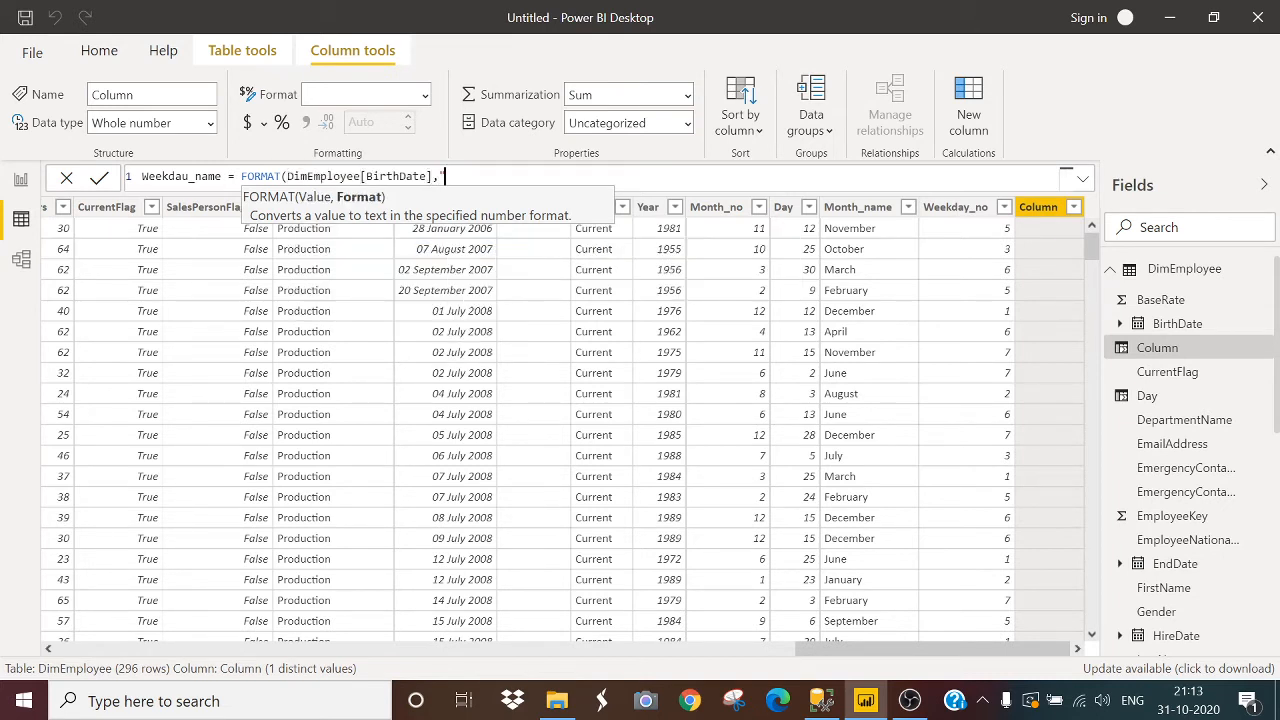
{"action": "type", "text": "\"DDDD\")"}
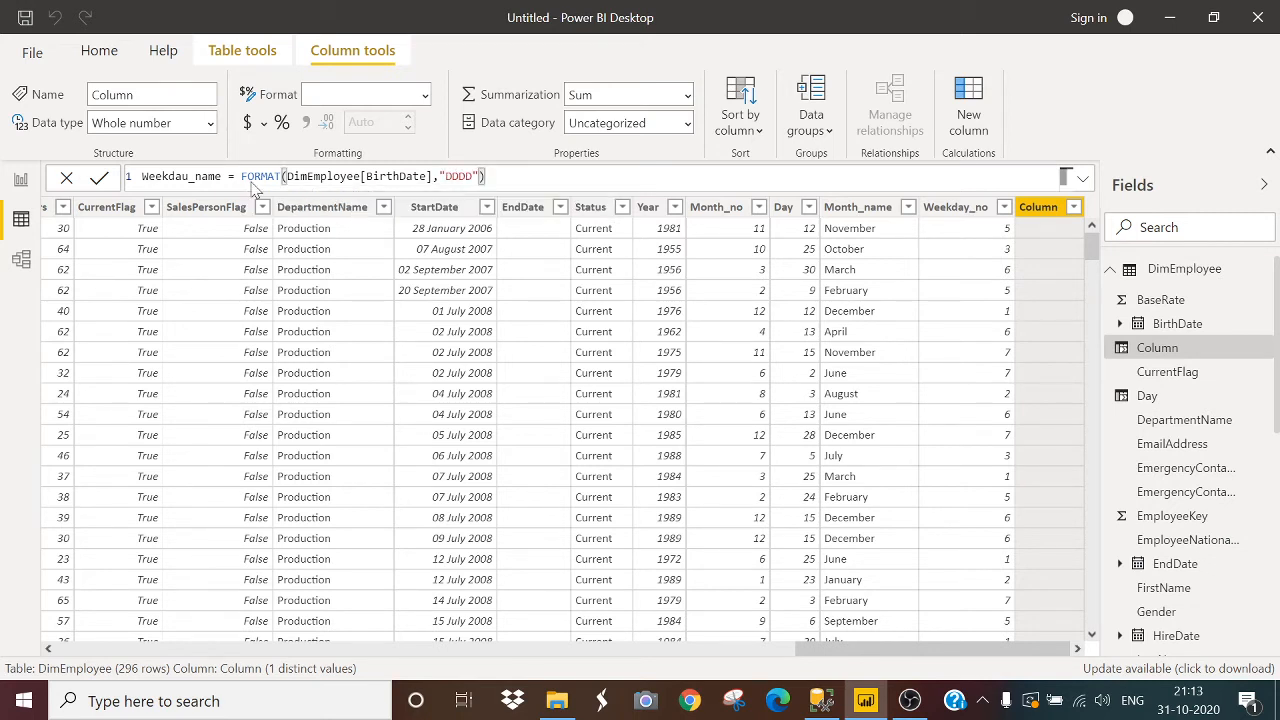
{"action": "key", "text": "Return"}
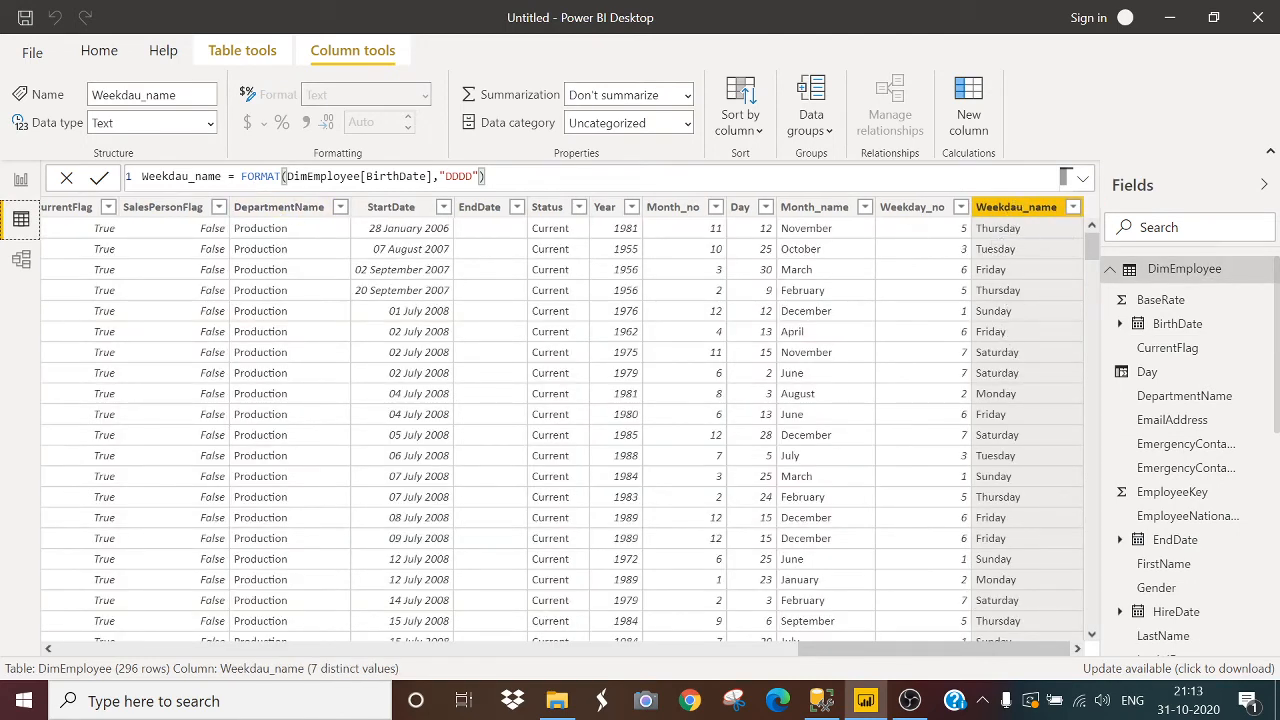
Step: Correct the misspelled weekday name column's name to Weekday_name in its formula
{"action": "left_click", "coordinate": [188, 176]}
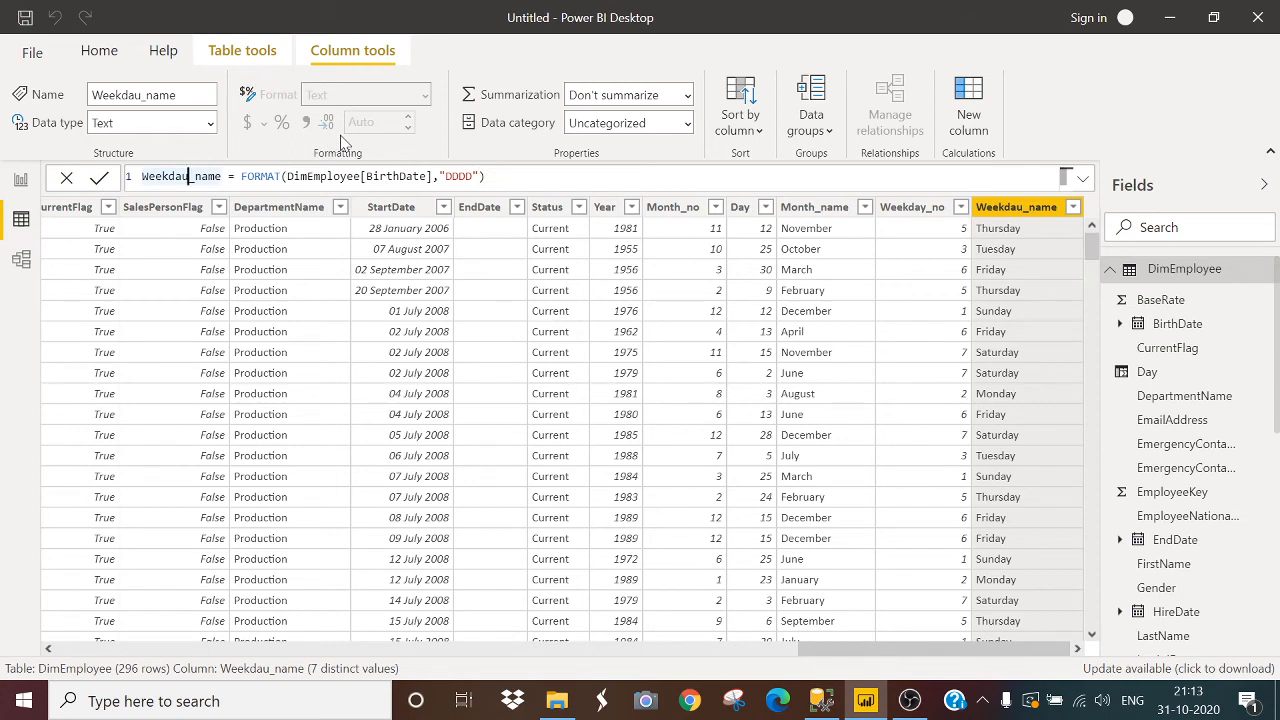
{"action": "key", "text": "BackSpace"}
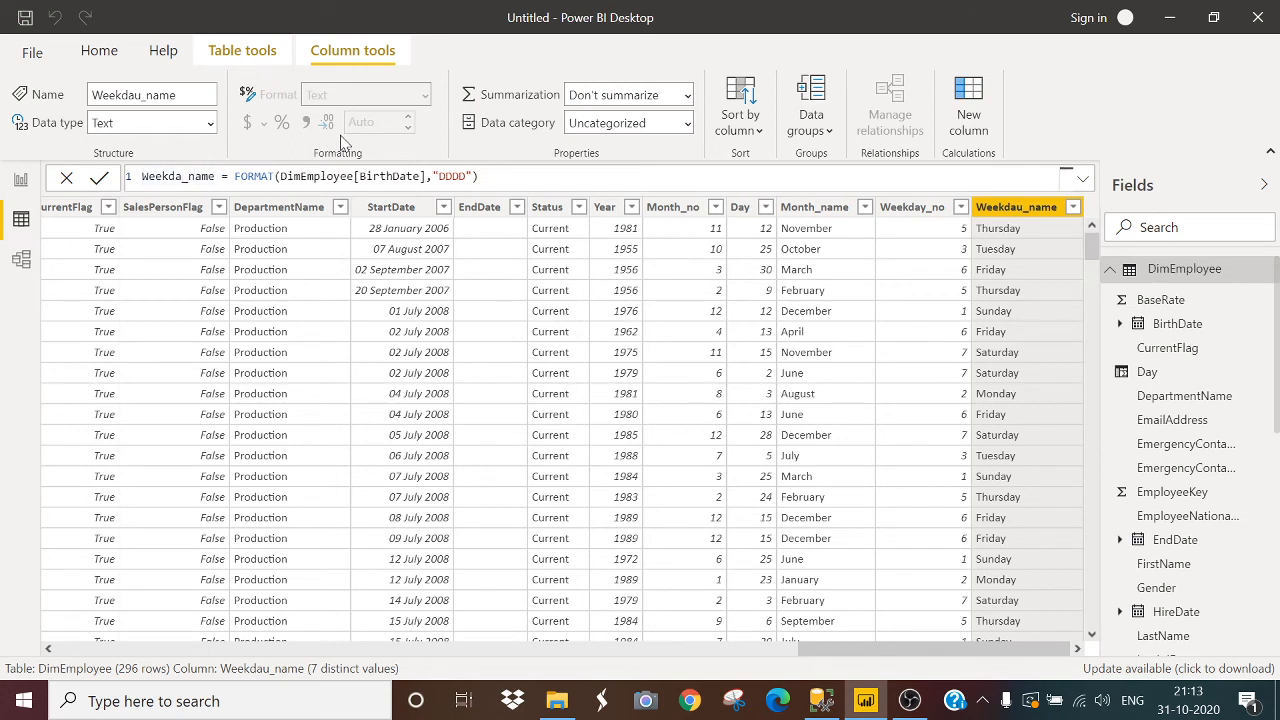
{"action": "type", "text": "y"}
{"action": "key", "text": "Return"}
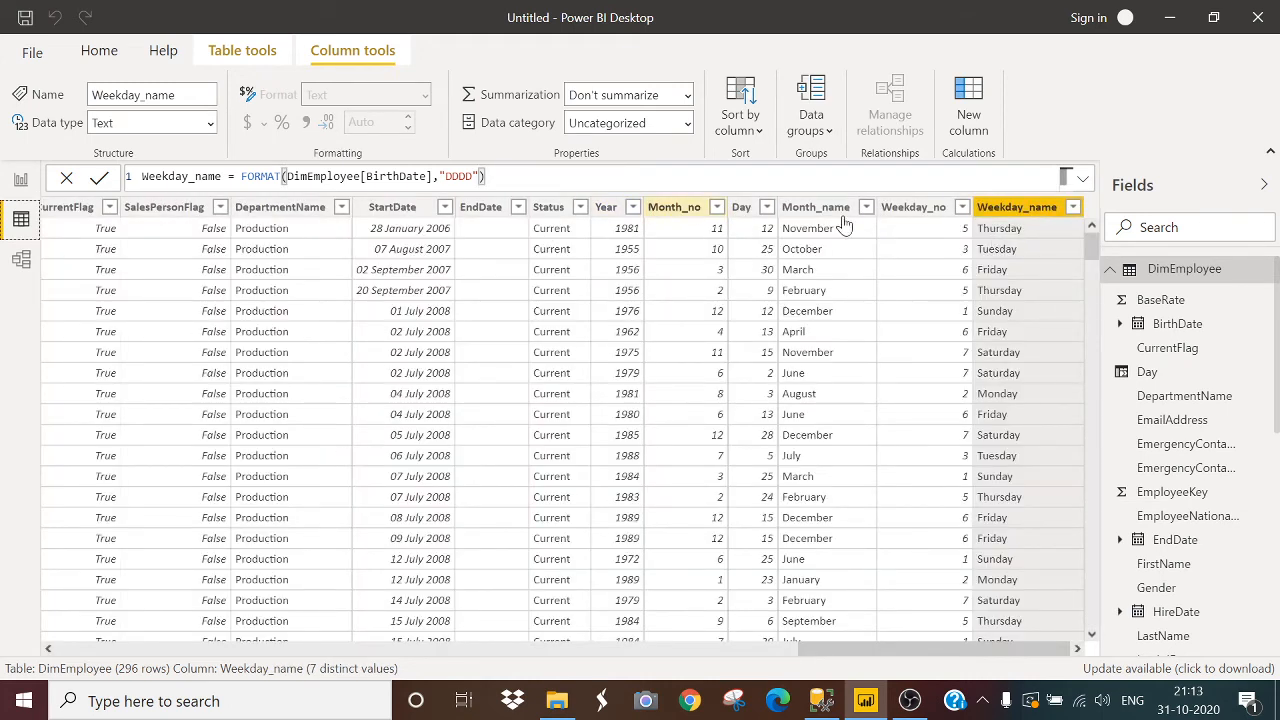
Step: Open the Power Query Editor to transform the data of the DimEmployee query
{"action": "left_click", "coordinate": [99, 50]}
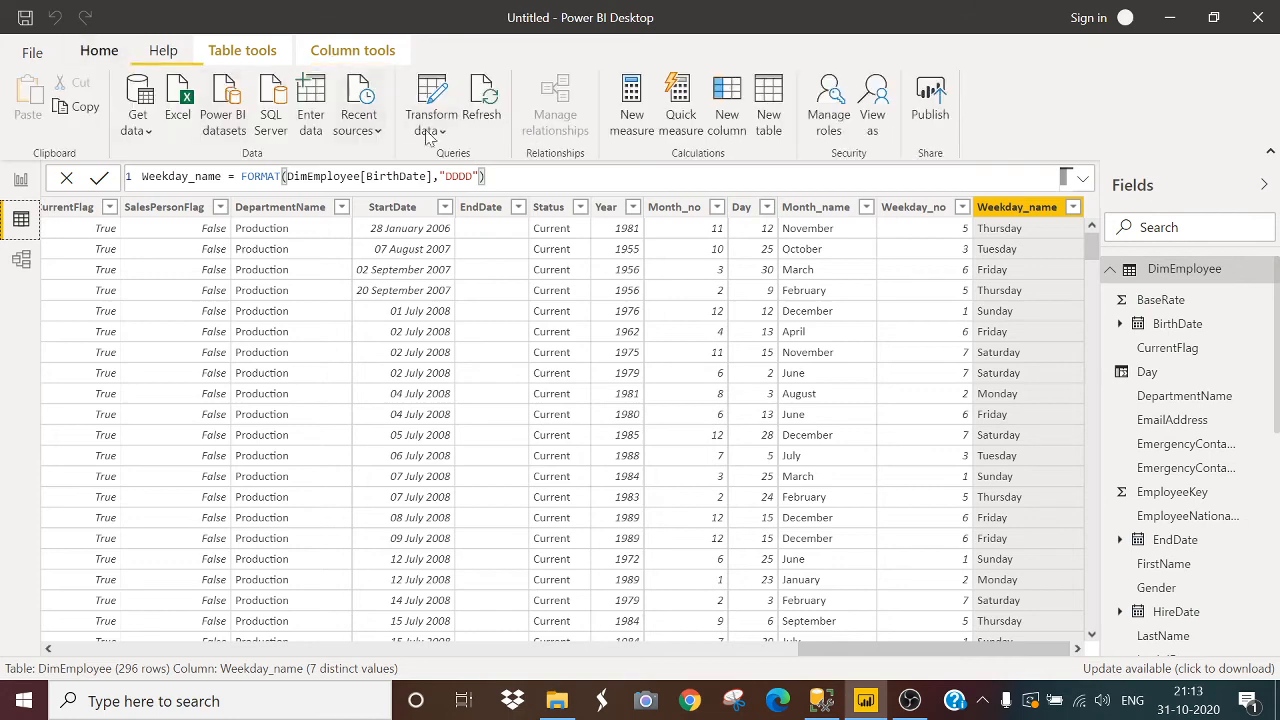
{"action": "left_click", "coordinate": [442, 132]}
{"action": "left_click", "coordinate": [468, 164]}
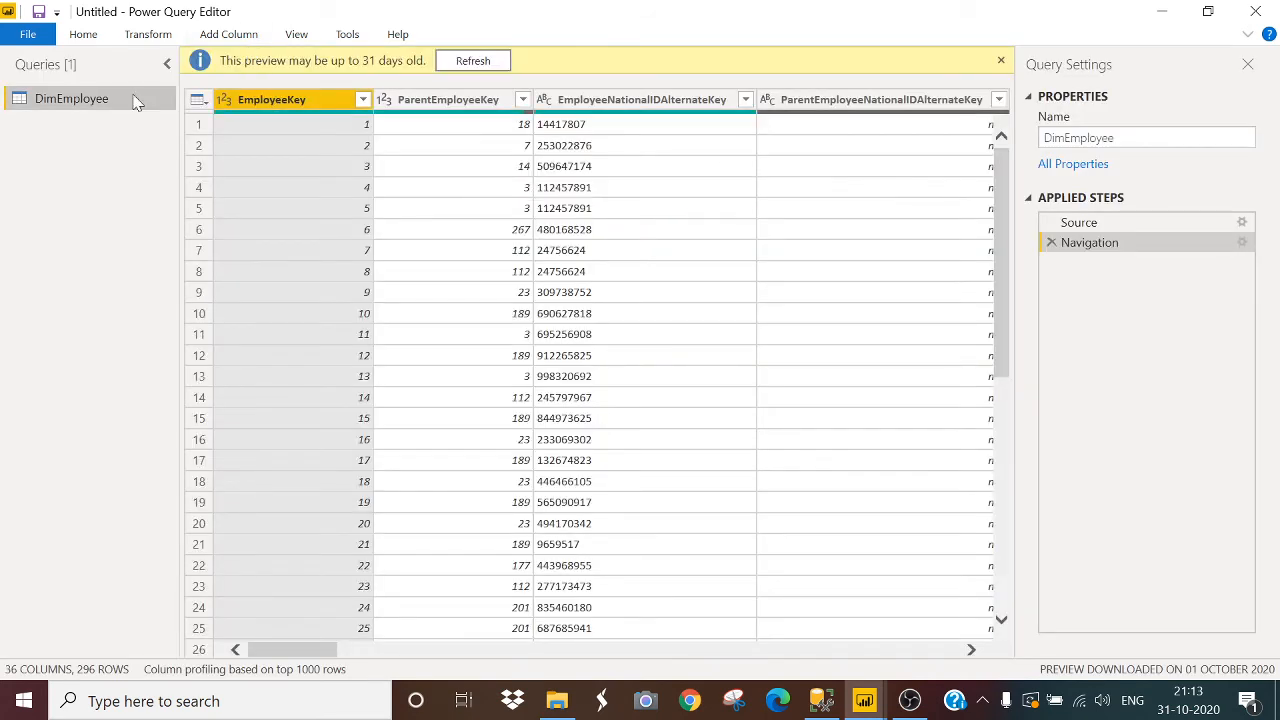
Step: Duplicate the BirthDate column in the DimEmployee query
{"action": "left_click_drag", "start_coordinate": [278, 650], "coordinate": [457, 629]}
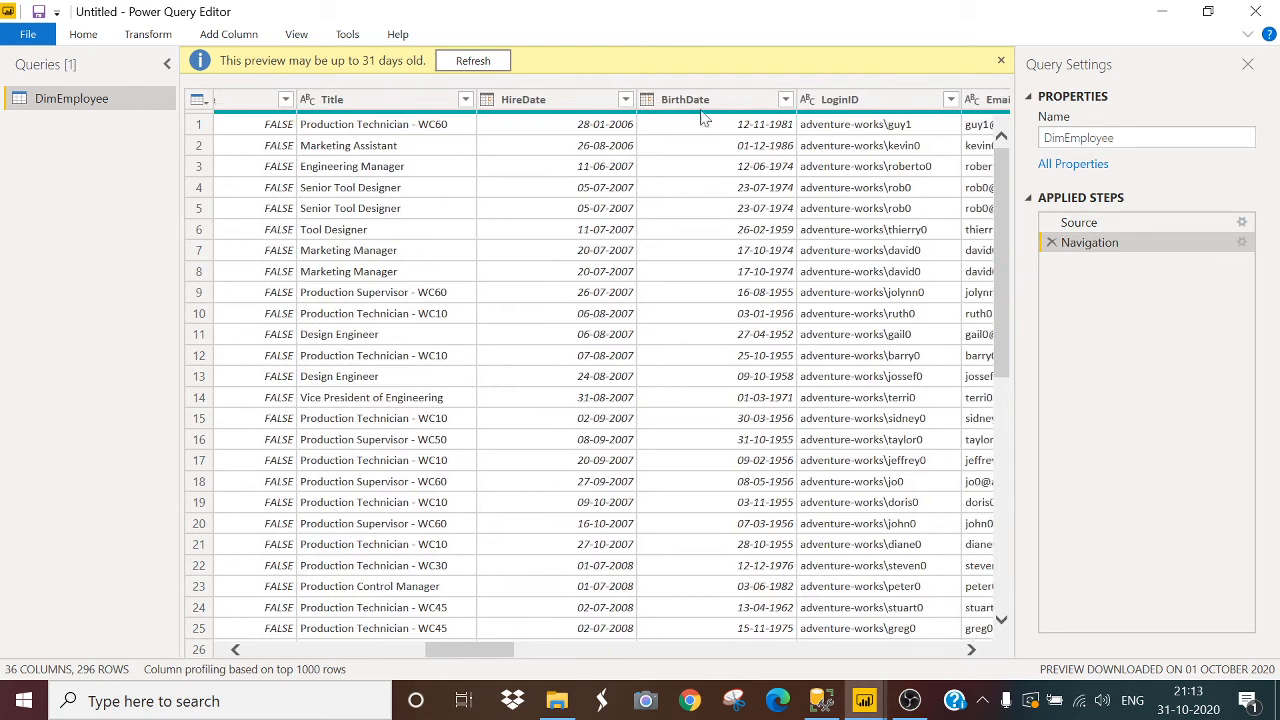
{"action": "left_click", "coordinate": [720, 104]}
{"action": "right_click", "coordinate": [717, 107]}
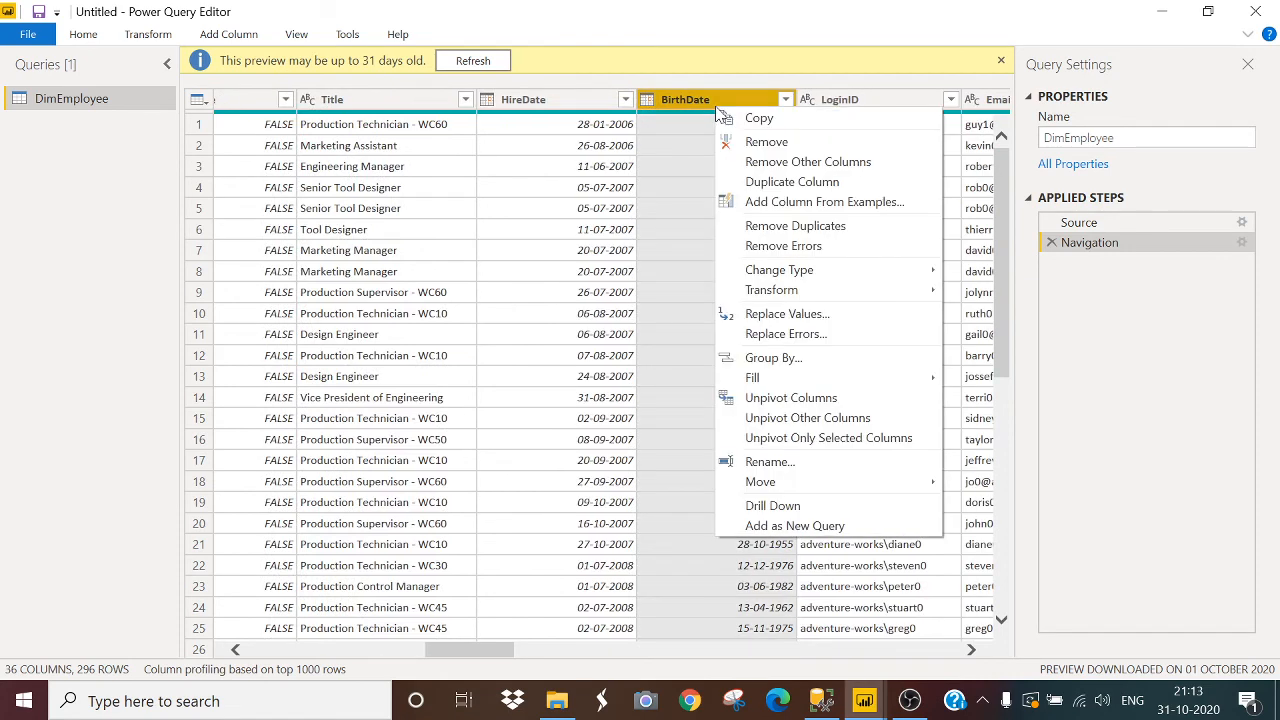
{"action": "left_click", "coordinate": [782, 183]}
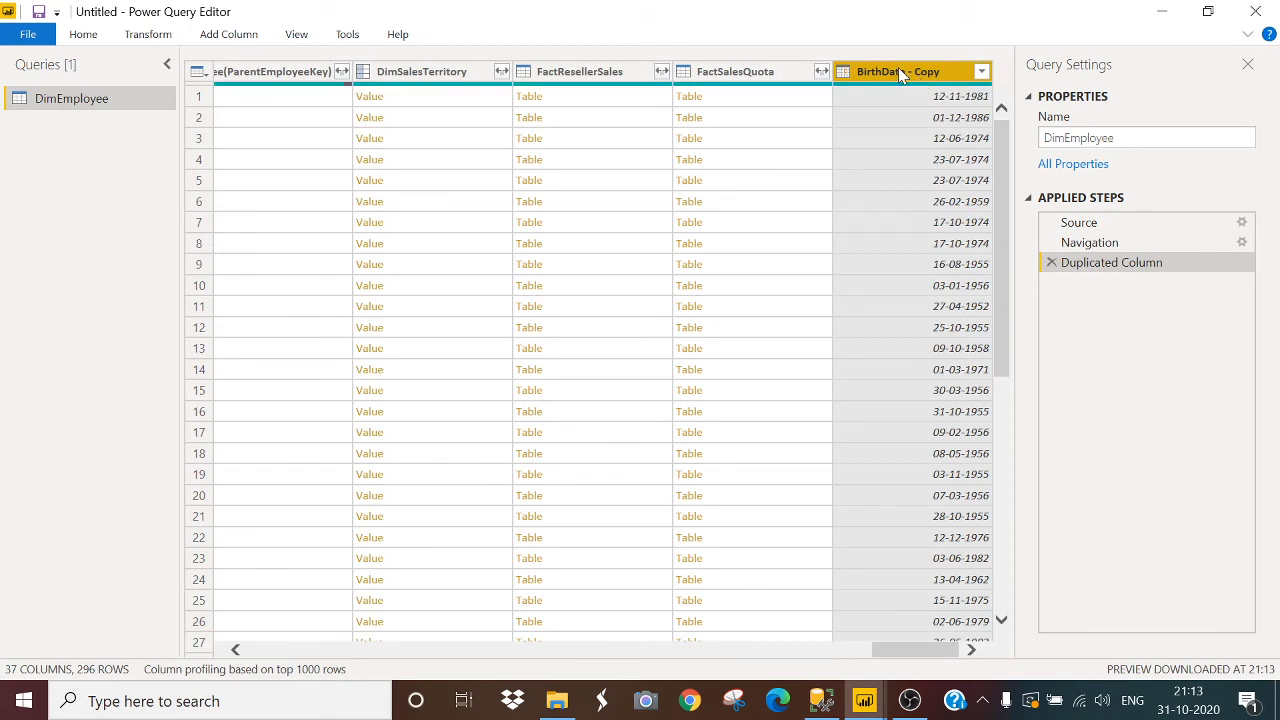
Step: Examine the year, quarter and month transformations available for the BirthDate - Copy column
{"action": "right_click", "coordinate": [899, 70]}
{"action": "mouse_move", "coordinate": [950, 250]}
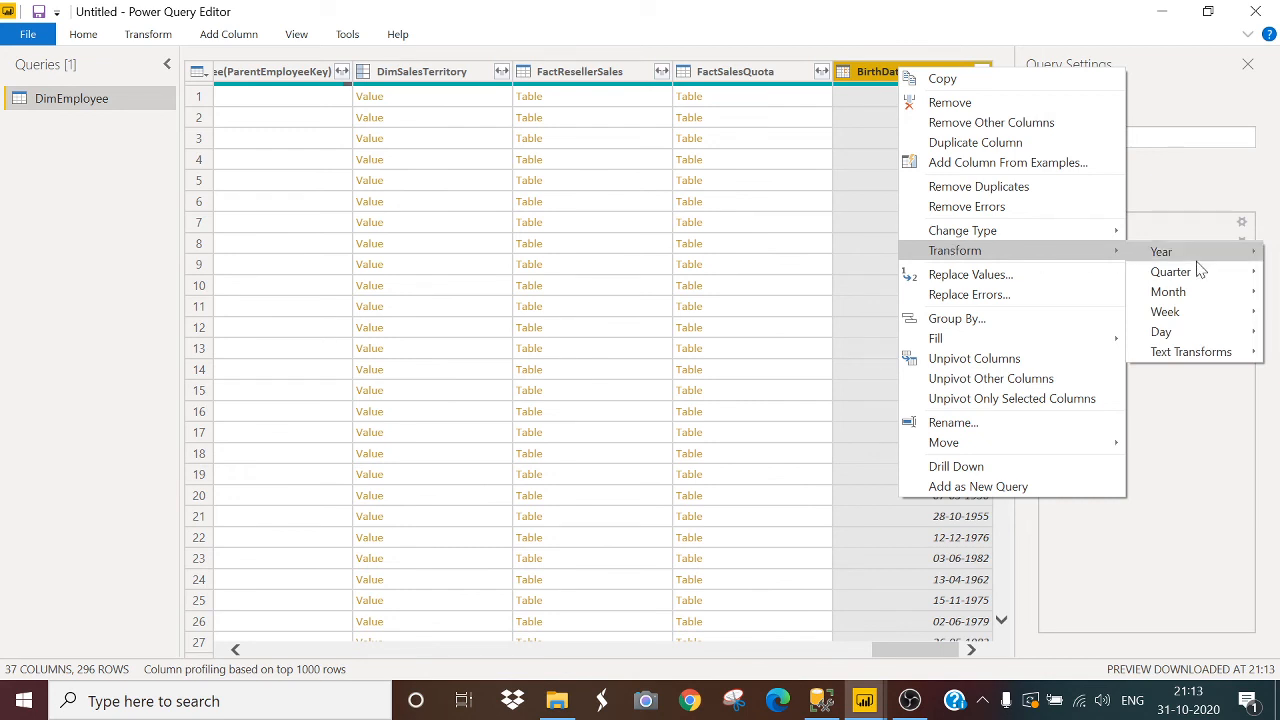
{"action": "mouse_move", "coordinate": [1197, 262]}
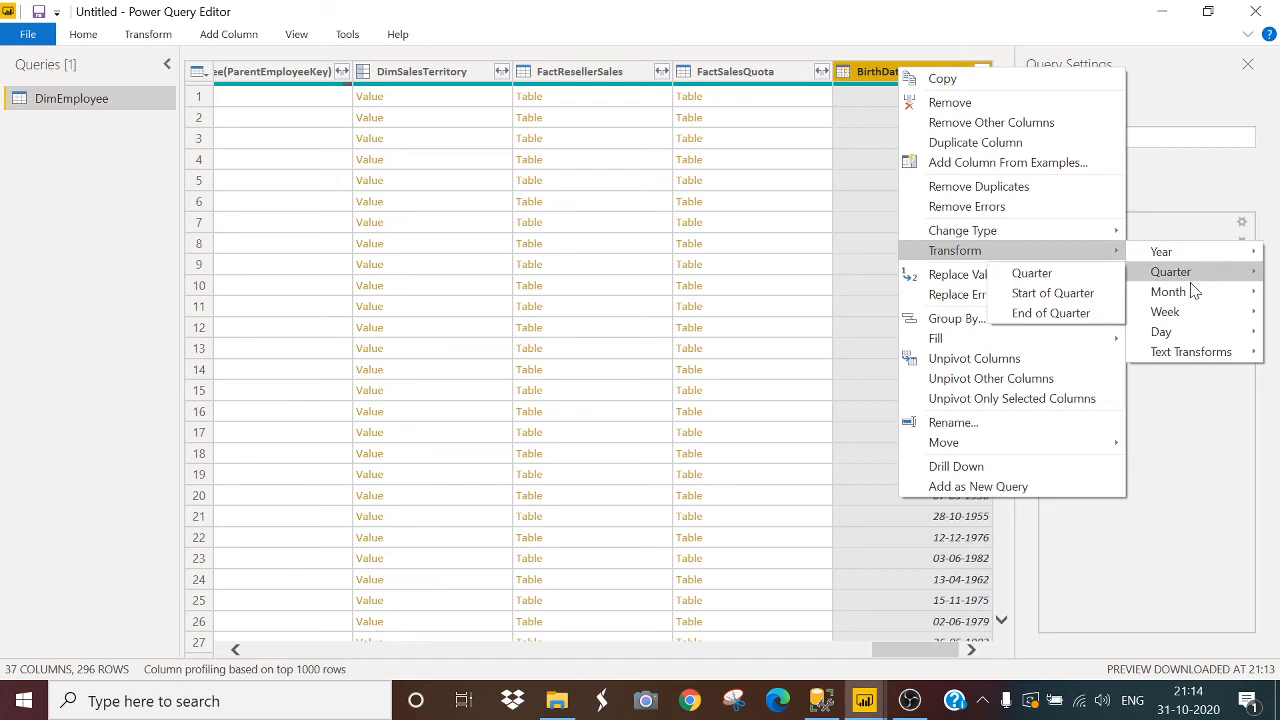
{"action": "mouse_move", "coordinate": [1190, 322]}
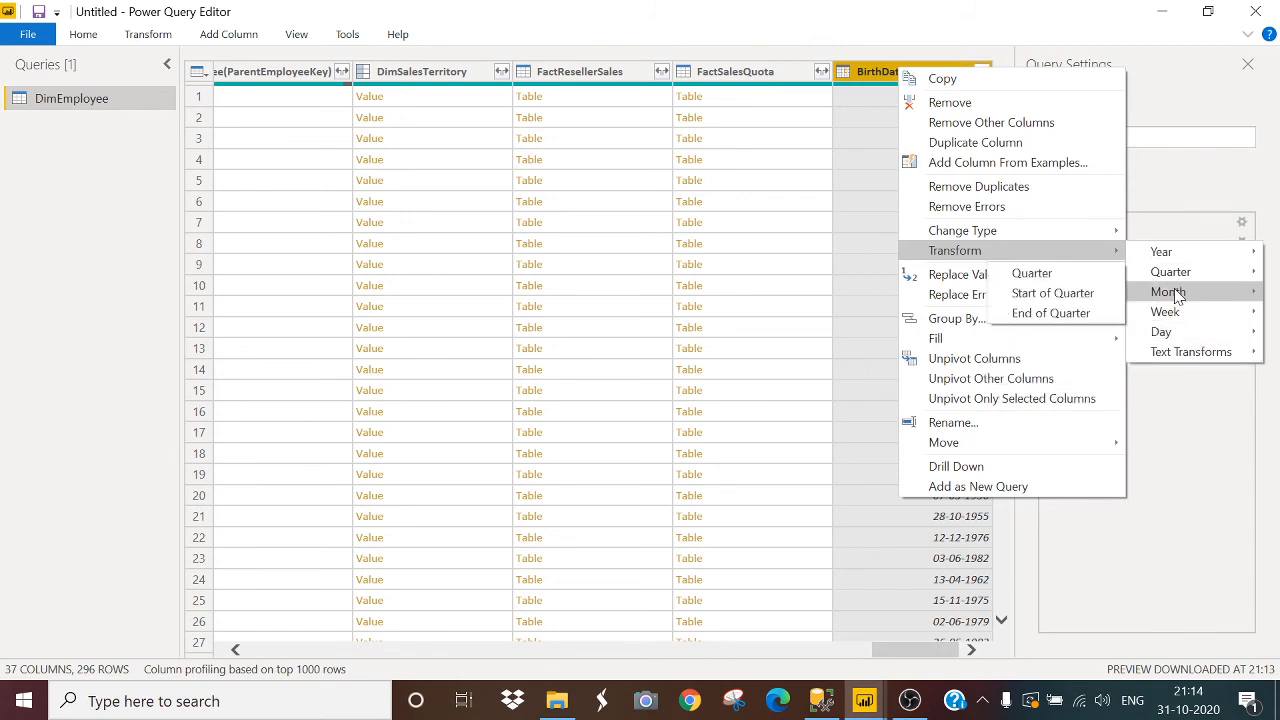
{"action": "mouse_move", "coordinate": [1172, 292]}
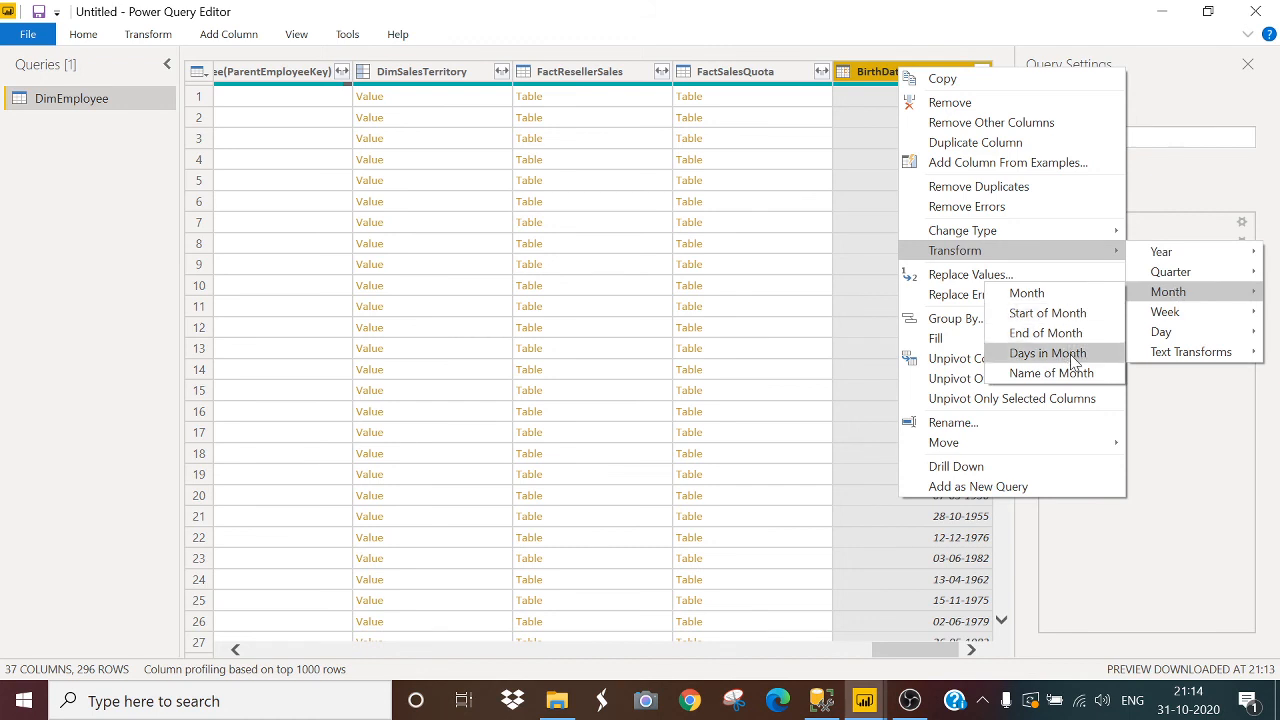